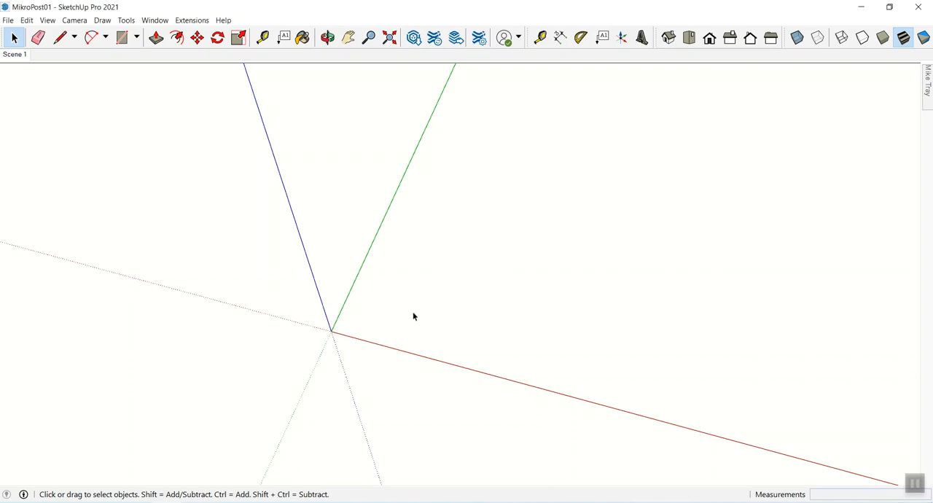
# - Place a guide parallel to the red axis, offset 4.5" from it along the green axis
pyautogui.press('t')
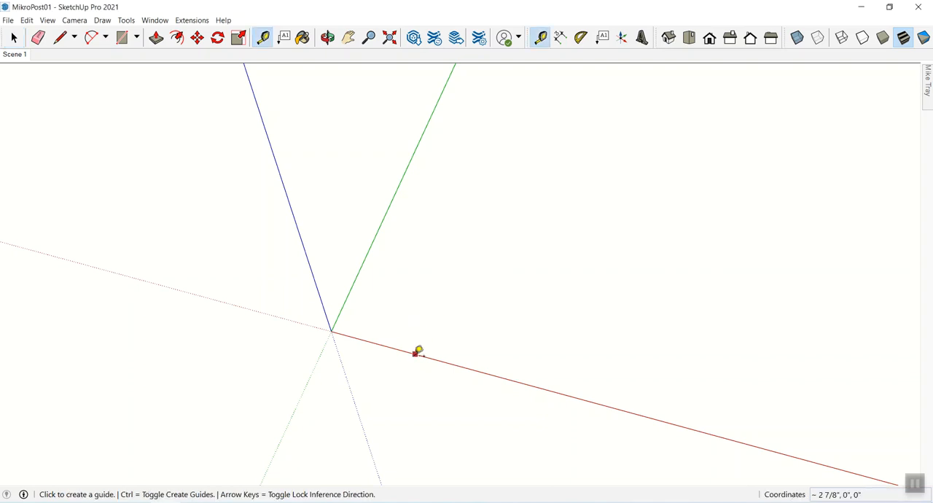
pyautogui.click(415, 354)
pyautogui.click(488, 227)
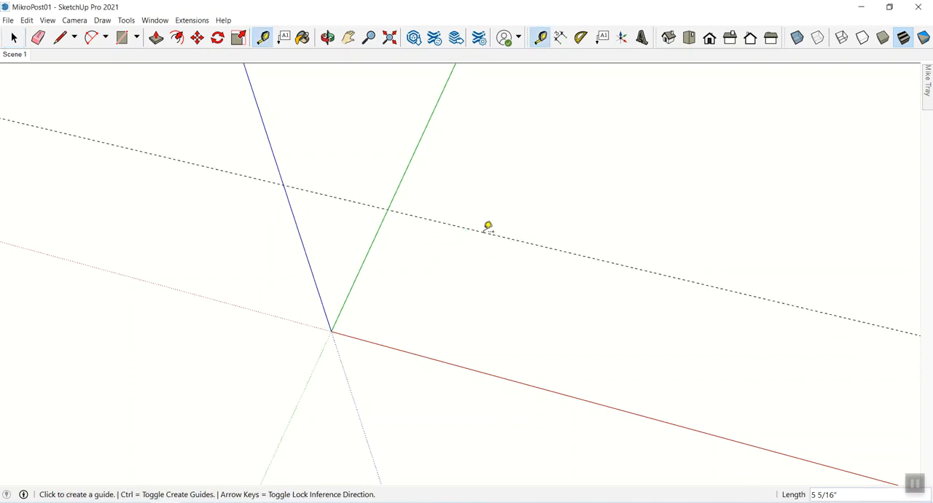
pyautogui.write('4.5')
pyautogui.press('Return')
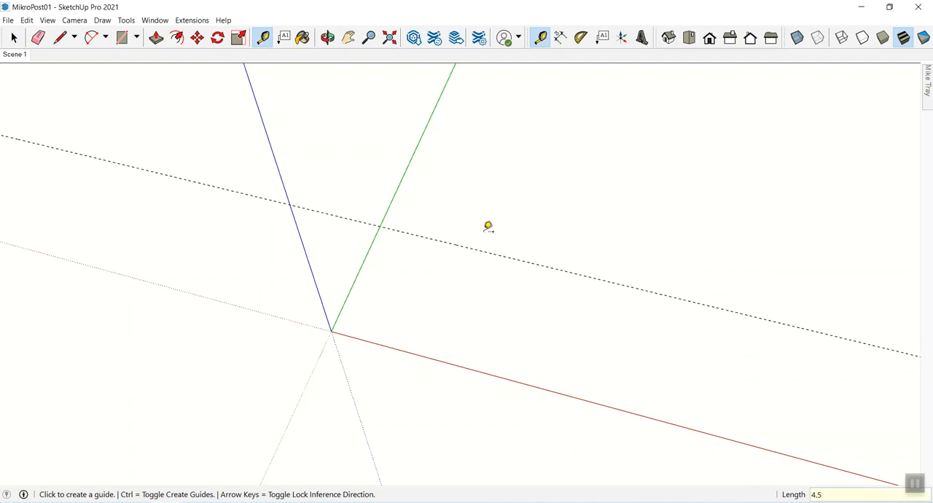
# - Place a guide parallel to the green axis, offset 1.75" from it along the red axis
pyautogui.click(375, 236)
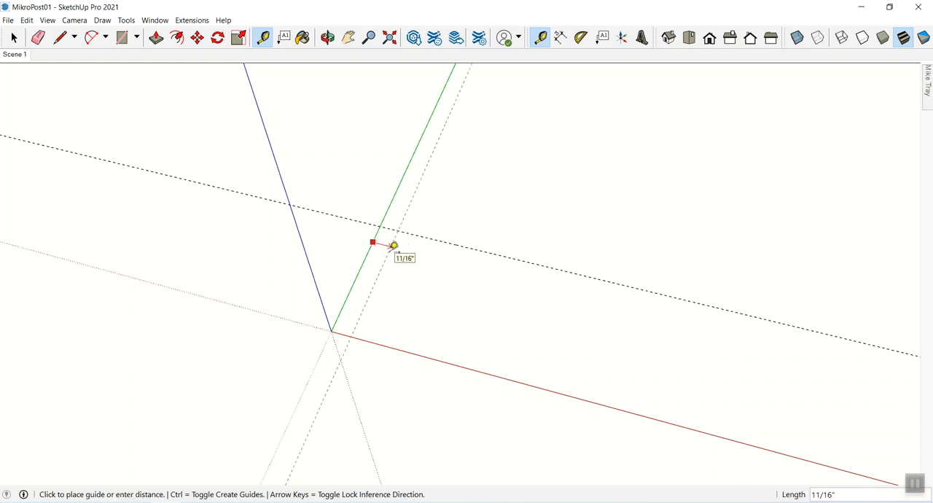
pyautogui.write('1.75')
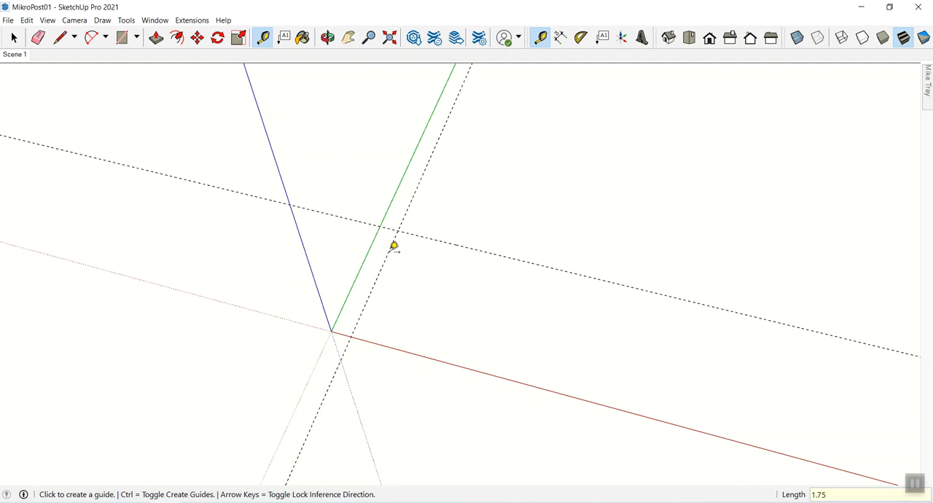
pyautogui.press('Return')
pyautogui.press('space')
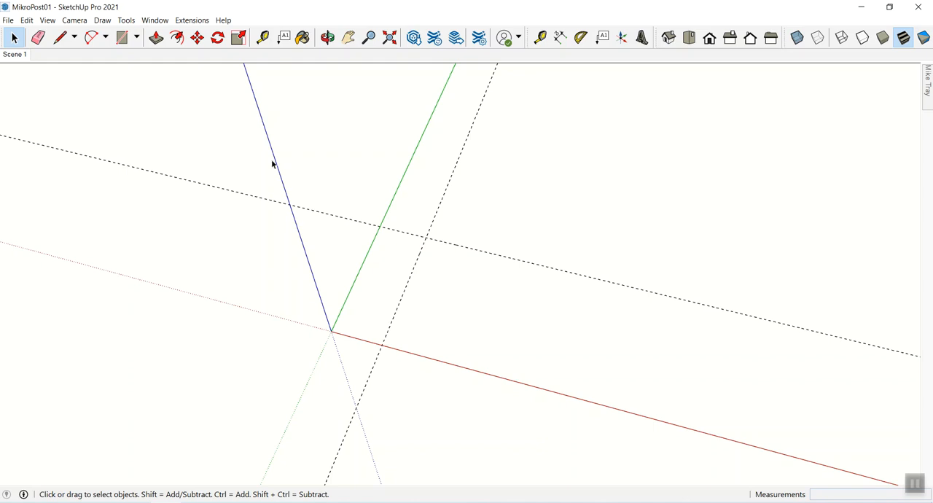
# - Draw a 1 3/4" by 4 1/2" rectangle from the origin to the intersection of the two guides
pyautogui.click(122, 38)
pyautogui.click(332, 332)
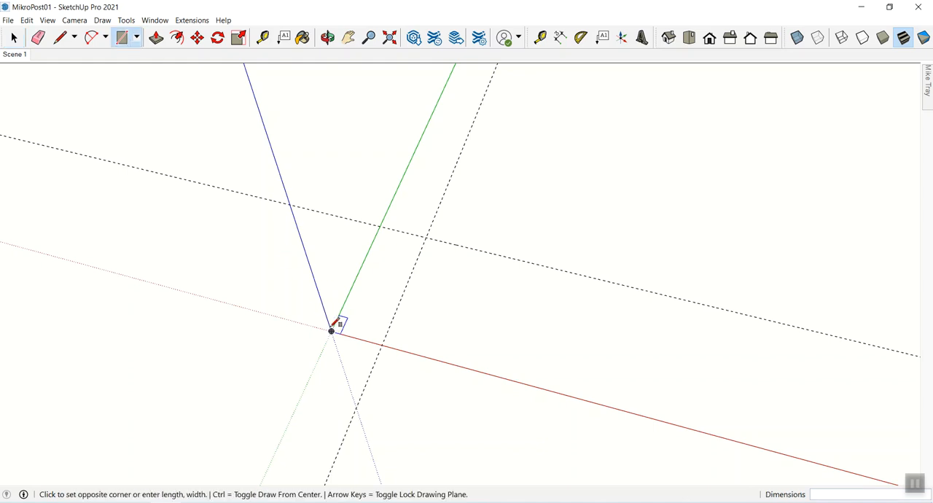
pyautogui.click(427, 236)
pyautogui.press('space')
# - Make the whole rectangle a component with the definition name "Post Board Outer"
pyautogui.moveTo(296, 203); pyautogui.dragTo(470, 381)
pyautogui.rightClick(381, 289)
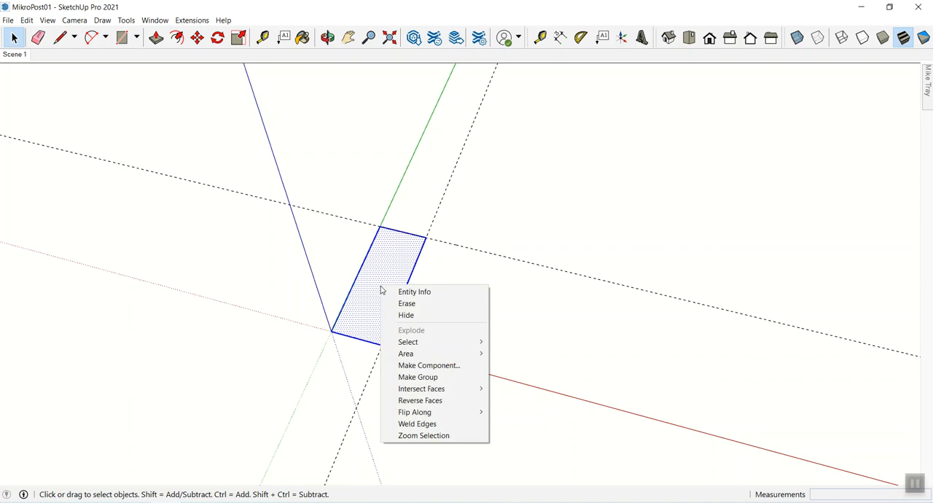
pyautogui.click(413, 366)
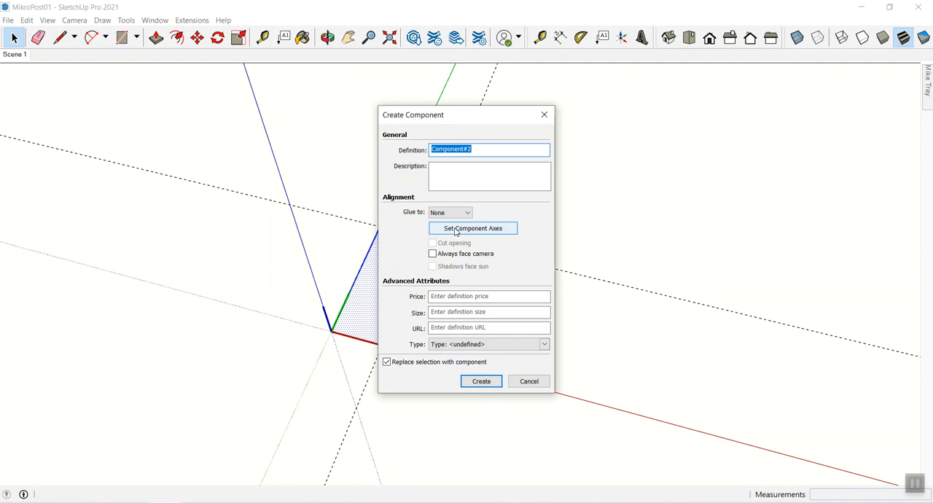
pyautogui.write('0')
pyautogui.press('BackSpace')
pyautogui.write('Post Board Outer')
pyautogui.press('Return')
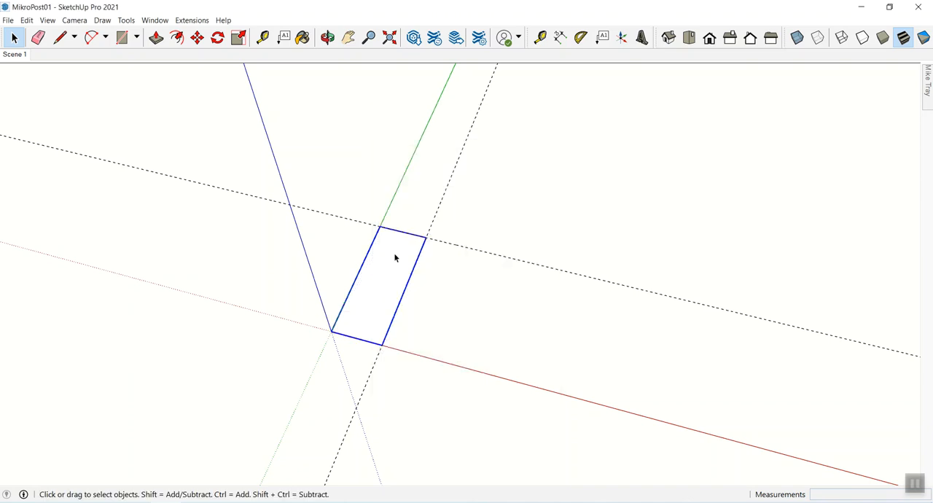
# - Inside the outer board component, extrude the rectangle upward 30" with Push/Pull, and close the component
pyautogui.doubleClick(385, 304)
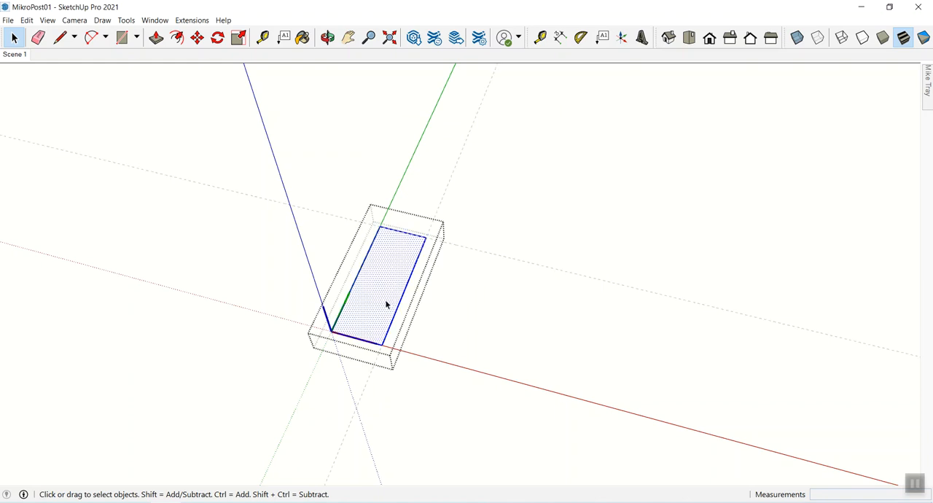
pyautogui.press('p')
pyautogui.click(386, 306)
pyautogui.click(375, 260)
pyautogui.write('30')
pyautogui.press('Return')
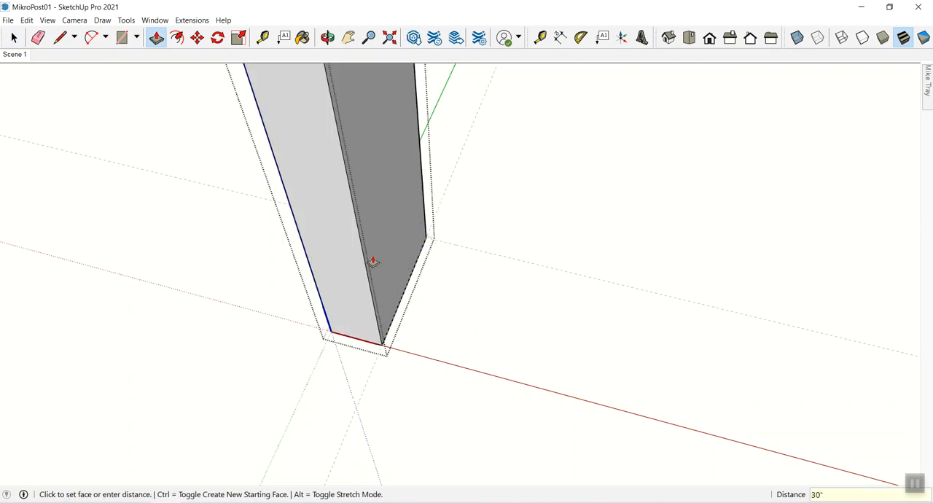
pyautogui.press('space')
pyautogui.click(552, 329)
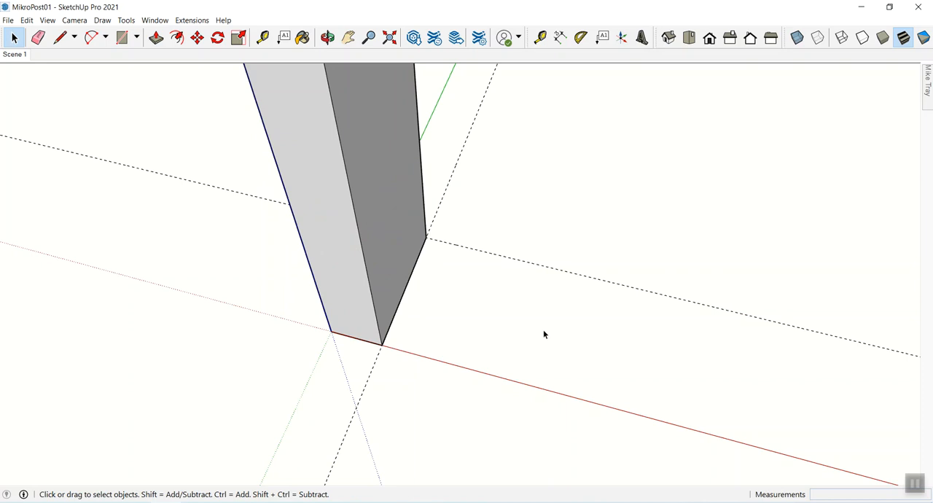
# - Place a guide 3/4" outward from the guide running along the board's outer face
pyautogui.press('t')
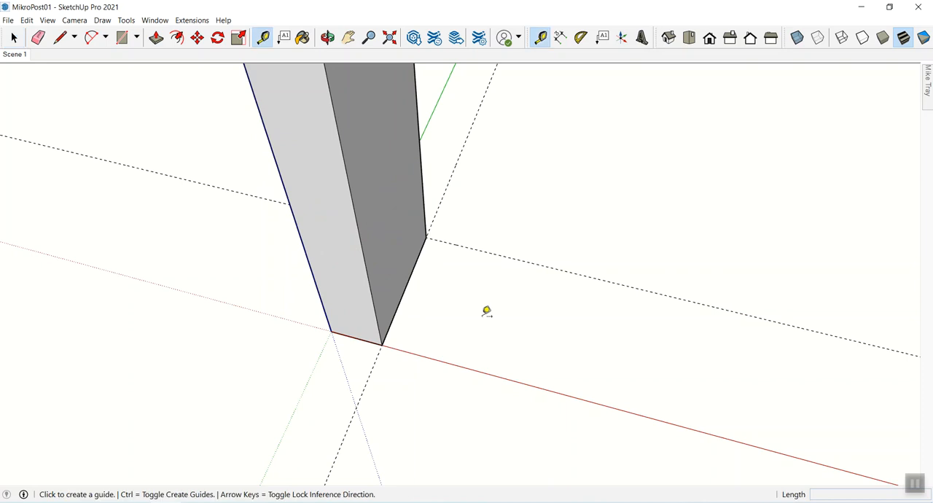
pyautogui.click(438, 219)
pyautogui.click(445, 235)
pyautogui.write('3/4')
pyautogui.press('Return')
pyautogui.press('space')
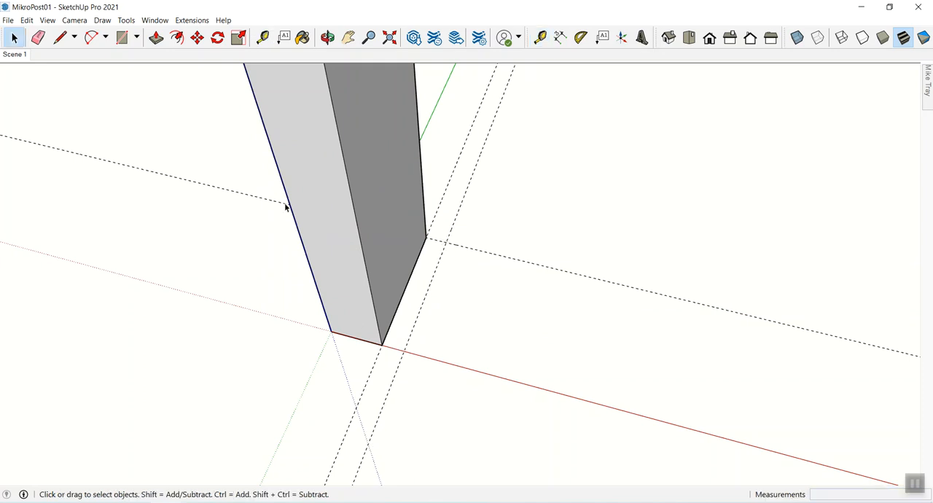
# - Draw a 3/4" by 4 1/2" rectangle against the board's base, from its front corner to the new guide intersection
pyautogui.click(123, 42)
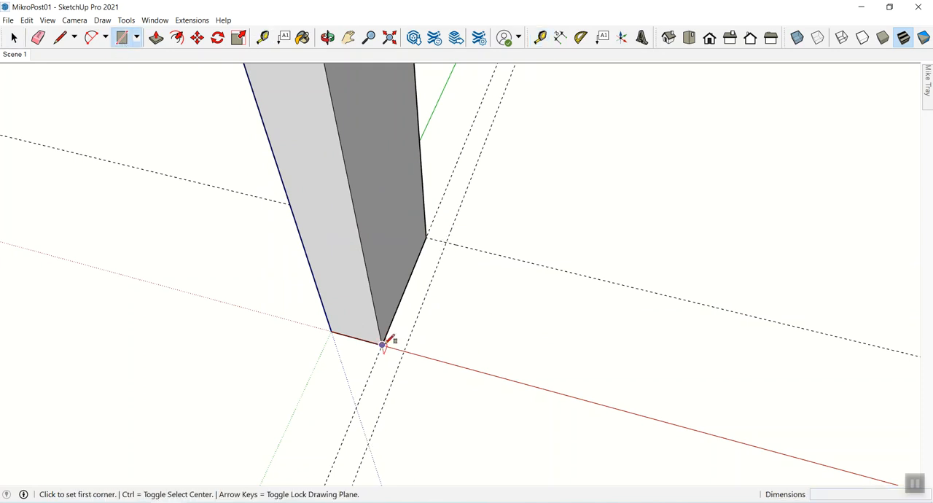
pyautogui.click(382, 344)
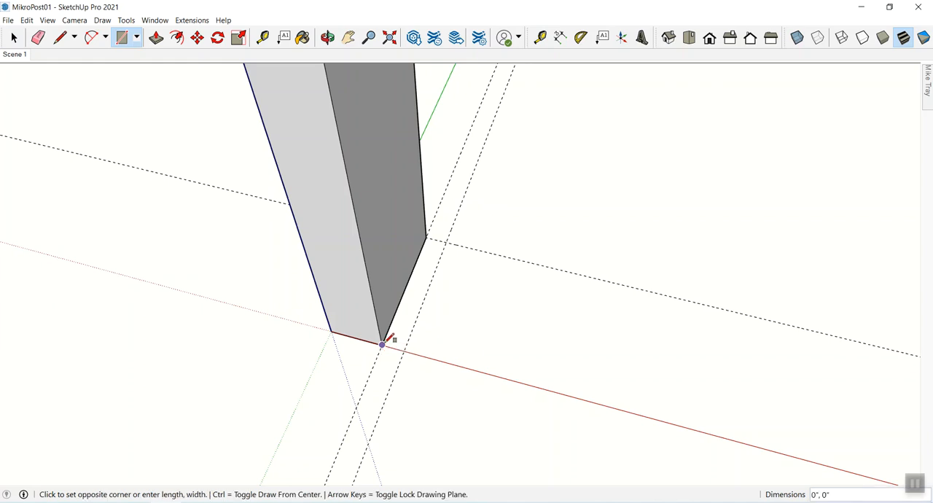
pyautogui.click(446, 241)
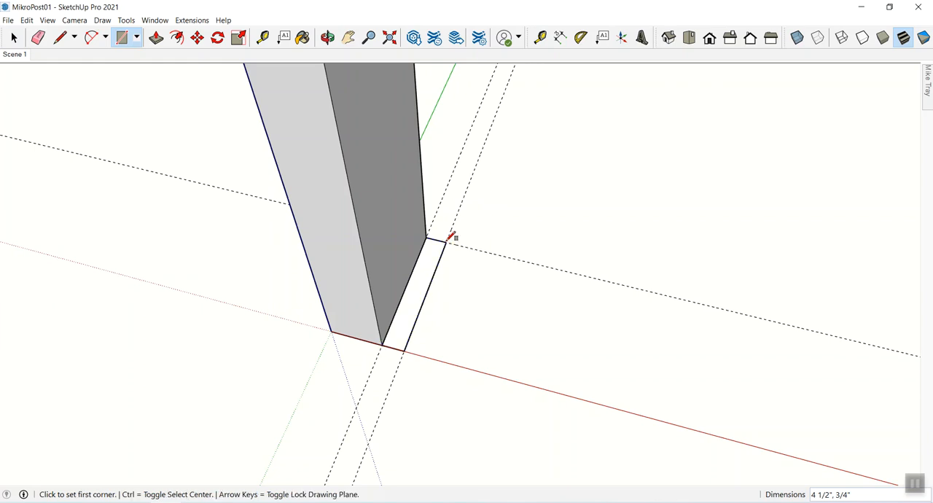
pyautogui.press('space')
# - Make the thin rectangle a component with the definition name "Post Inner"
pyautogui.moveTo(355, 214); pyautogui.dragTo(502, 381)
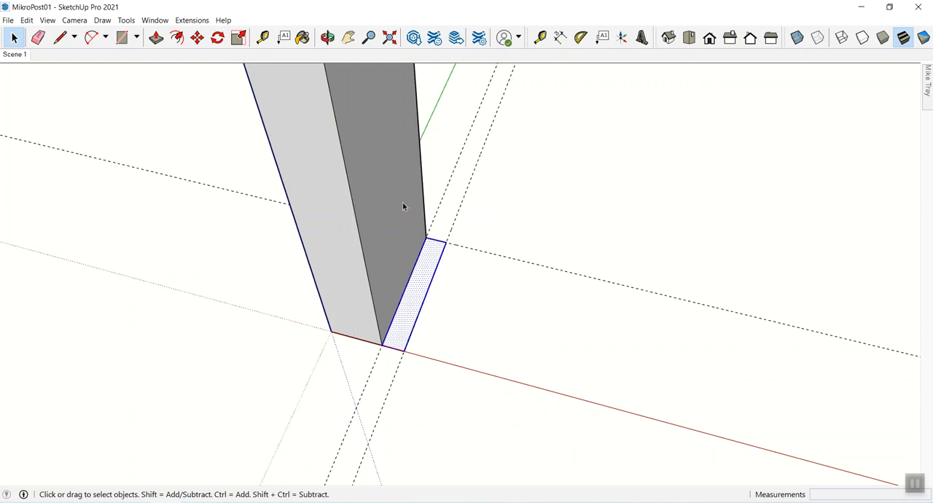
pyautogui.rightClick(427, 278)
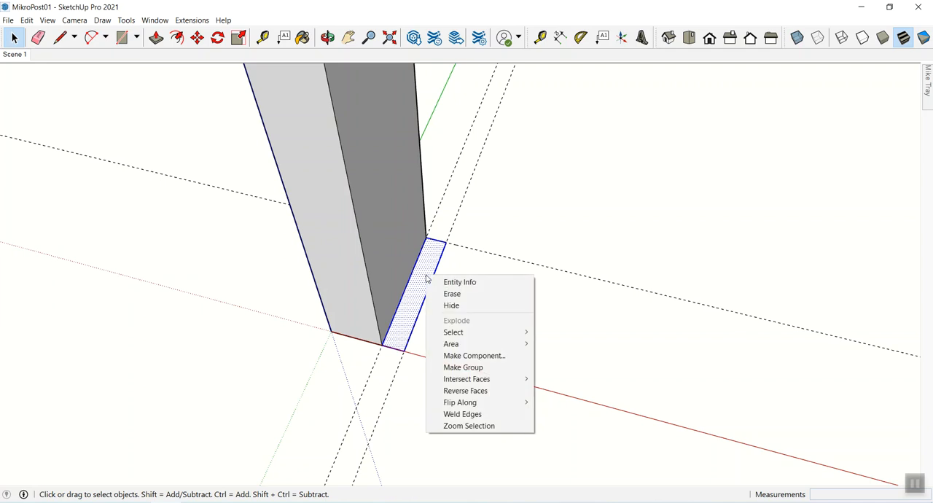
pyautogui.click(463, 356)
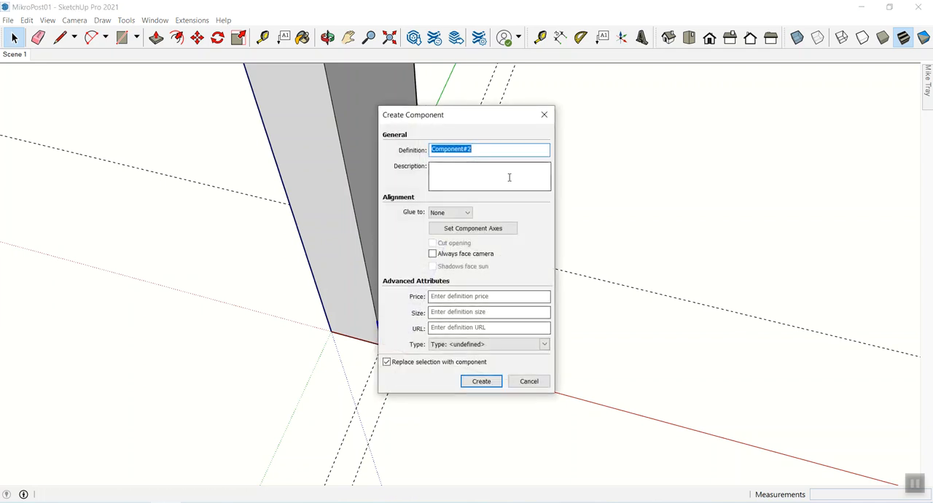
pyautogui.write('P')
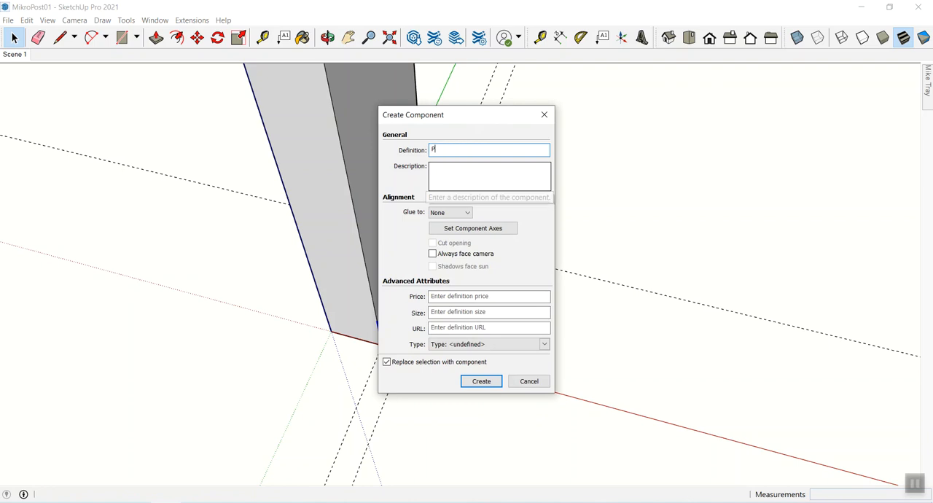
pyautogui.write('ost 1nner')
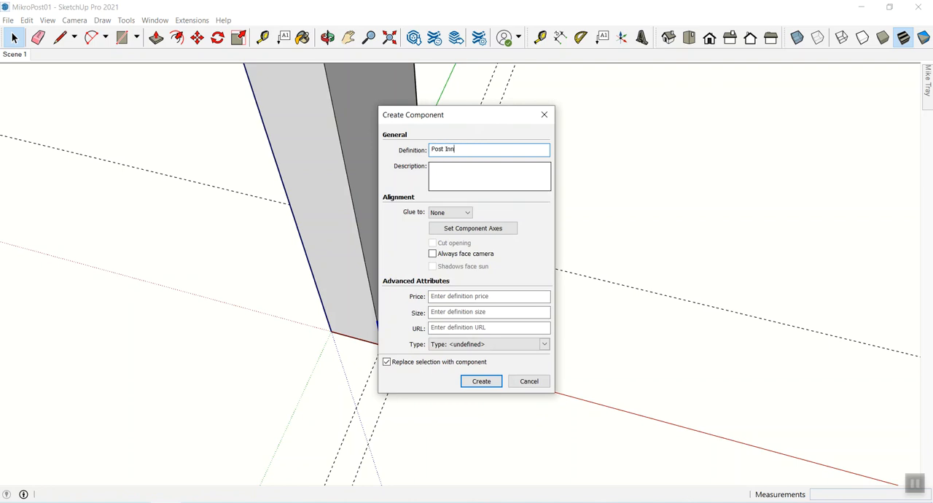
pyautogui.press('Return')
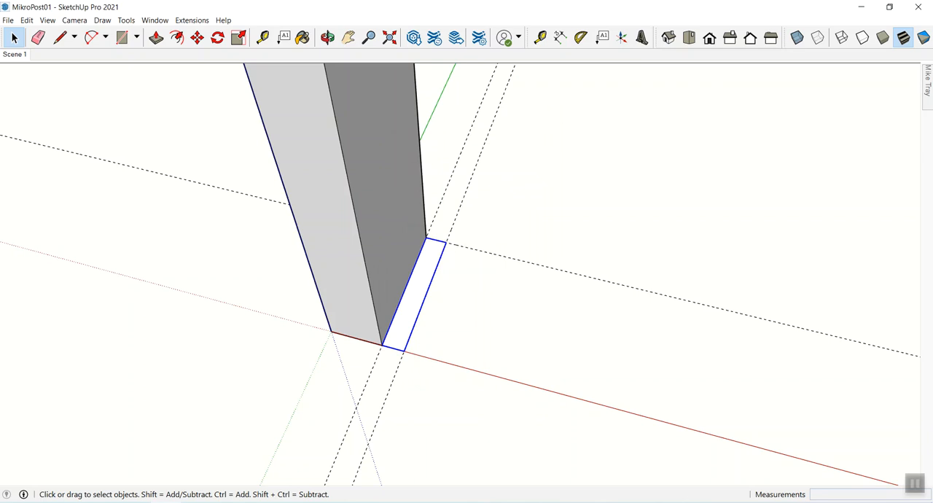
# - Edit the thin rectangle's component definition name, entering "Meat"
pyautogui.moveTo(929, 75)
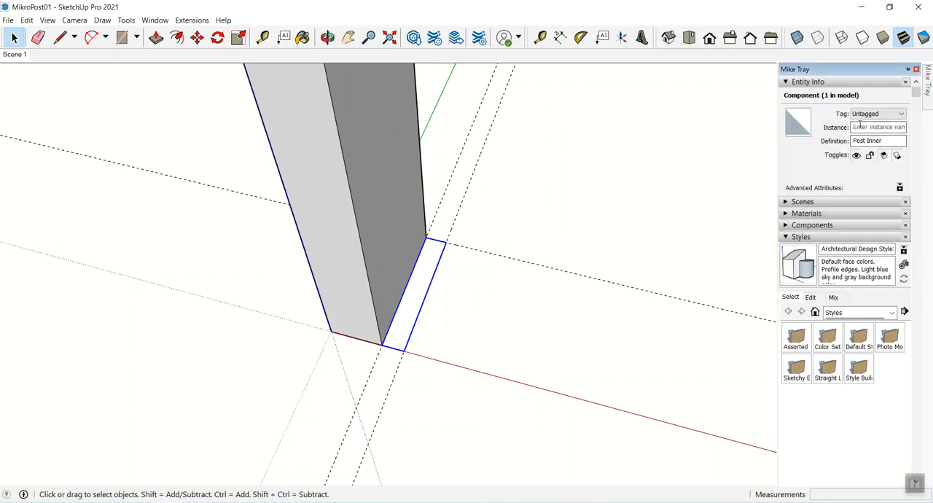
pyautogui.click(883, 141)
pyautogui.press('BackSpace')
pyautogui.press('BackSpace')
pyautogui.press('BackSpace')
pyautogui.press('BackSpace')
pyautogui.press('BackSpace')
pyautogui.write('Meat')
pyautogui.click(574, 331)
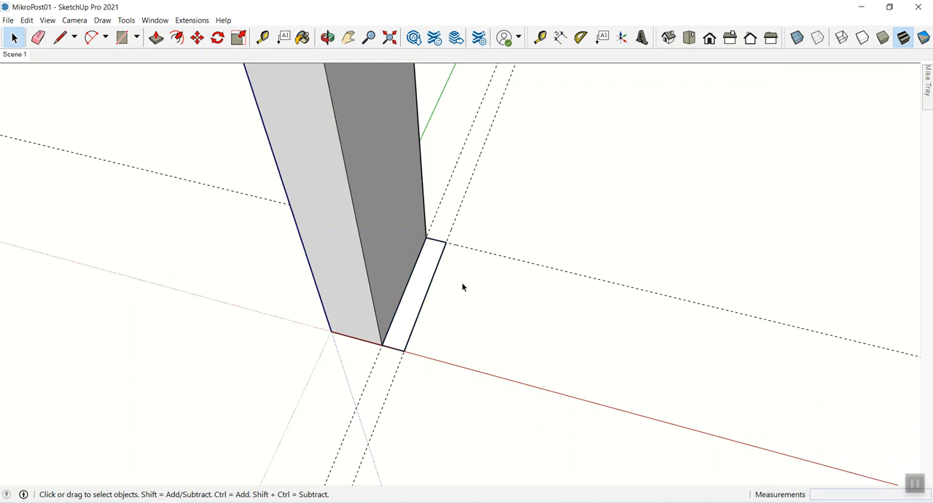
# - Rename the tall outer board's component definition as "Post Bread Outer"
pyautogui.click(391, 290)
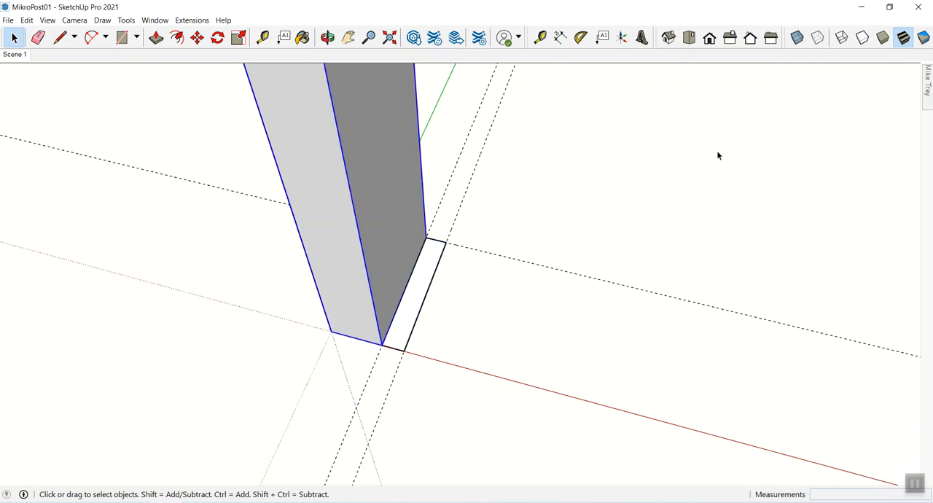
pyautogui.moveTo(929, 106)
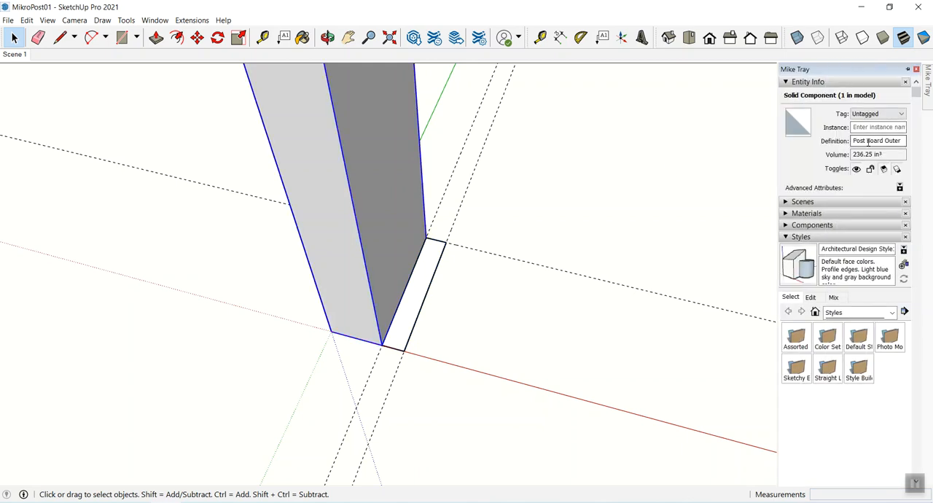
pyautogui.moveTo(867, 141); pyautogui.dragTo(920, 143)
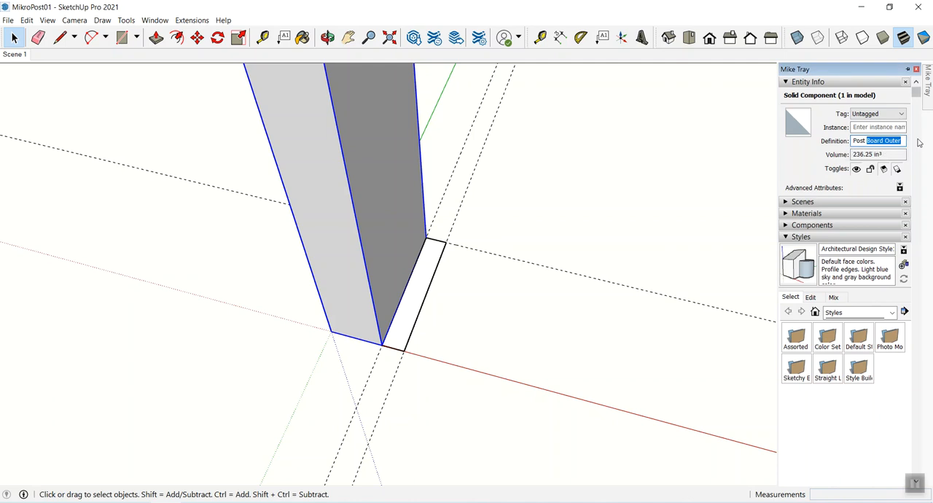
pyautogui.write('Bread Outer')
pyautogui.click(525, 348)
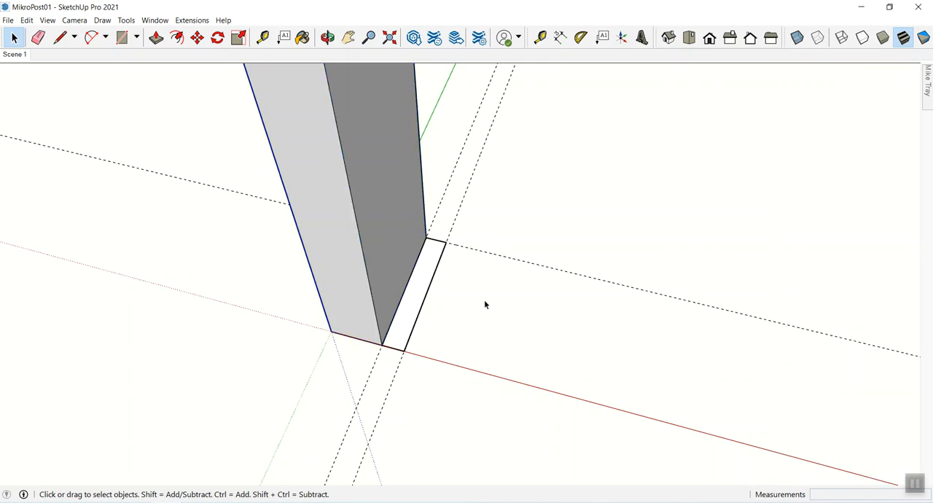
# - Inside the thin rectangle's component, extrude its face upward by the same 30" as the outer board
pyautogui.press('z')
pyautogui.moveTo(484, 300); pyautogui.dragTo(472, 334)
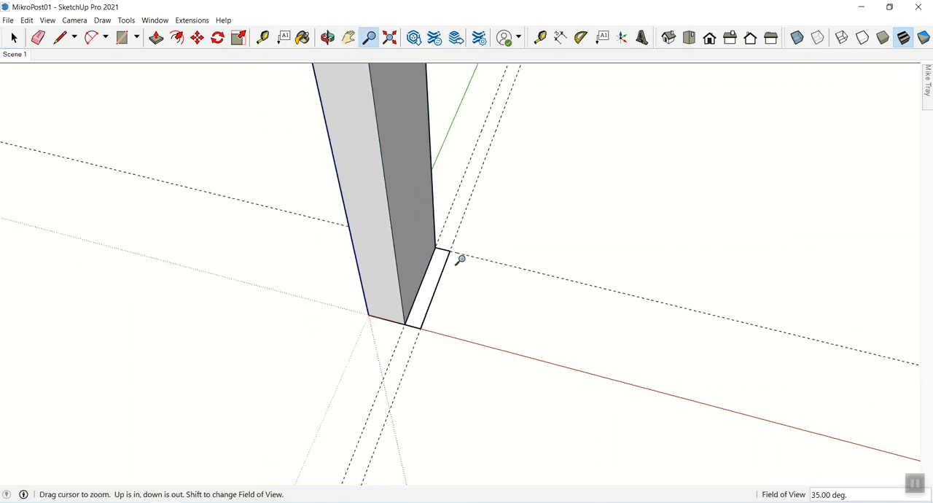
pyautogui.keyDown('shift'); pyautogui.moveTo(466, 276); pyautogui.dragTo(488, 340, button='middle'); pyautogui.keyUp('shift')
pyautogui.press('space')
pyautogui.click(467, 358)
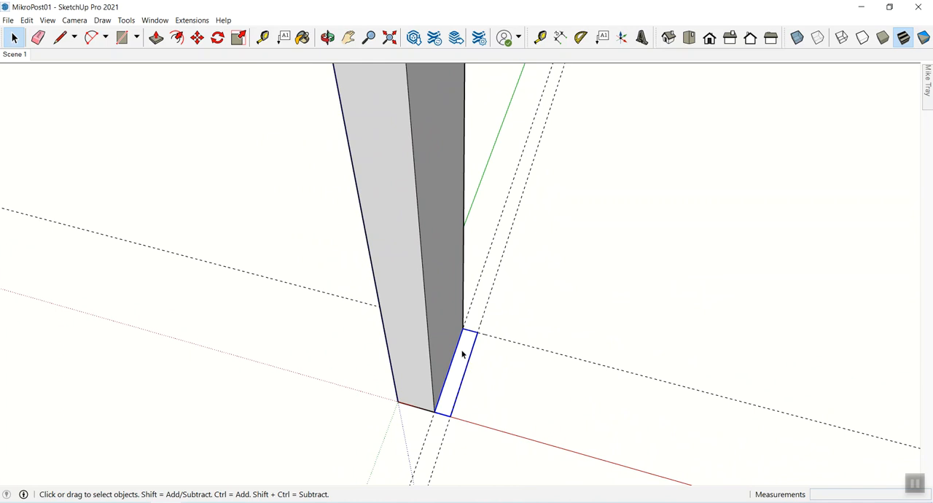
pyautogui.doubleClick(463, 359)
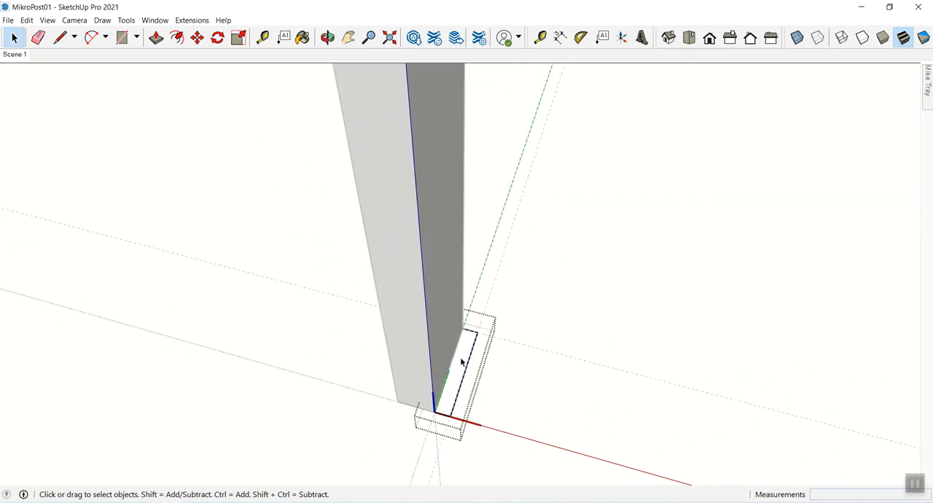
pyautogui.press('p')
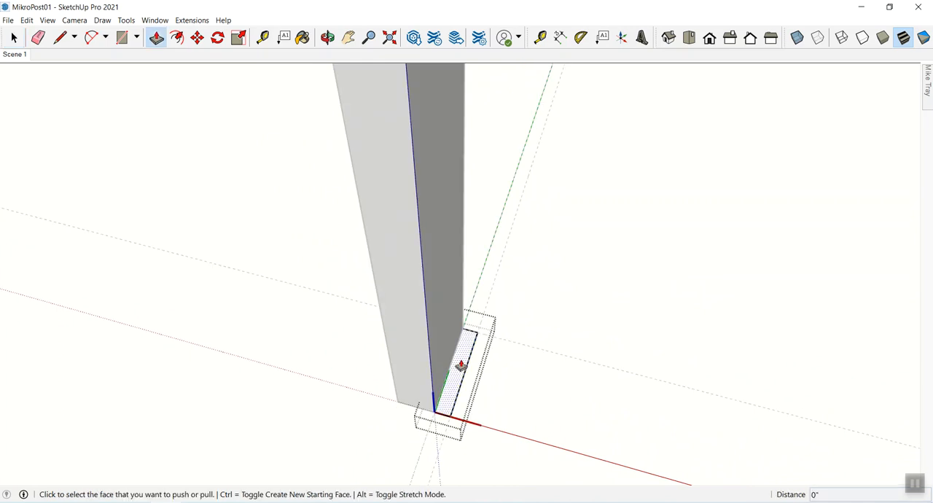
pyautogui.doubleClick(467, 354)
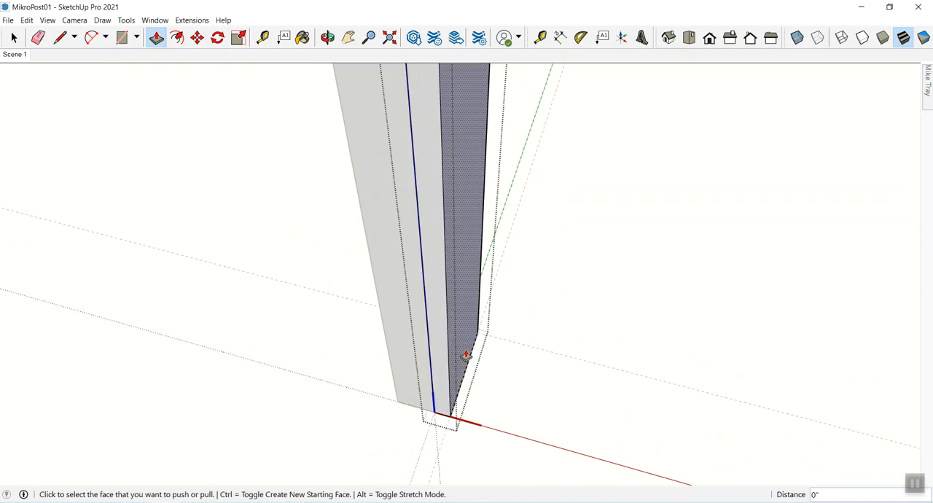
# - Leave the inner board's component, open the outer board's component for editing and select all of its geometry
pyautogui.press('space')
pyautogui.click(538, 382)
pyautogui.scroll(-5, 453, 257)
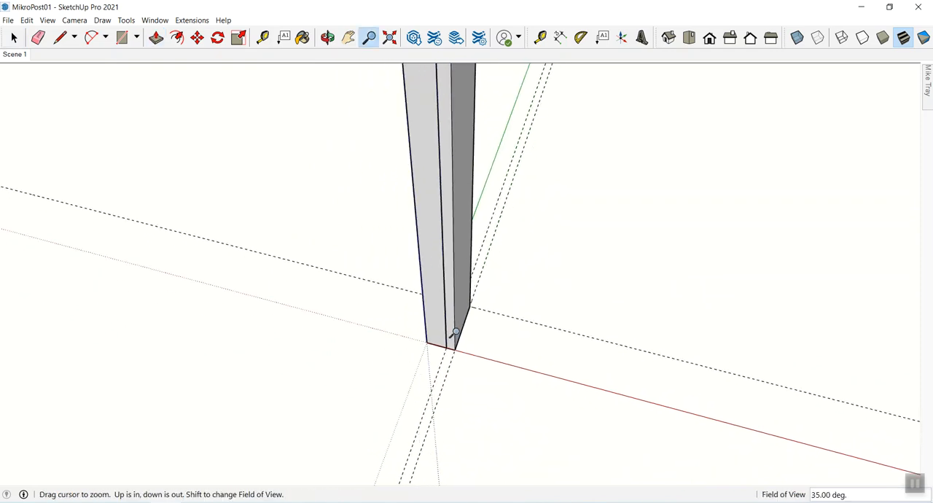
pyautogui.keyDown('shift'); pyautogui.moveTo(443, 206); pyautogui.dragTo(387, 243, button='middle'); pyautogui.keyUp('shift')
pyautogui.doubleClick(366, 133)
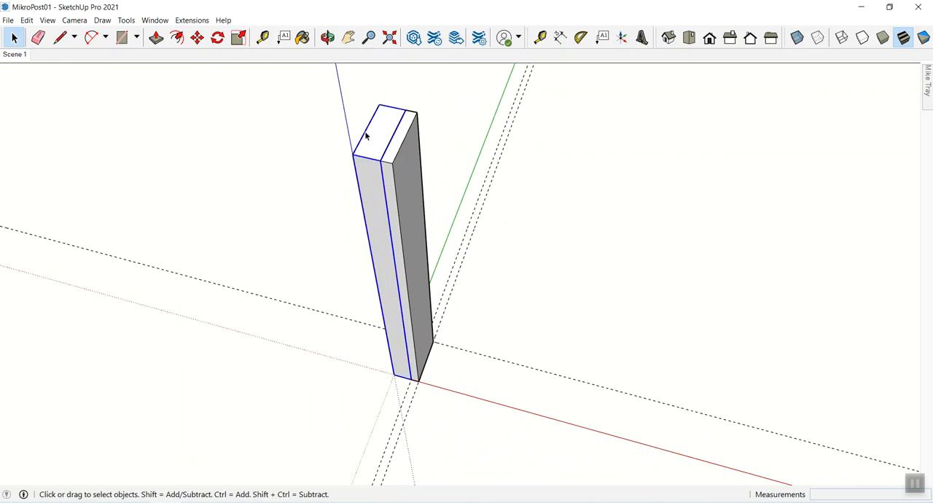
pyautogui.tripleClick(369, 132)
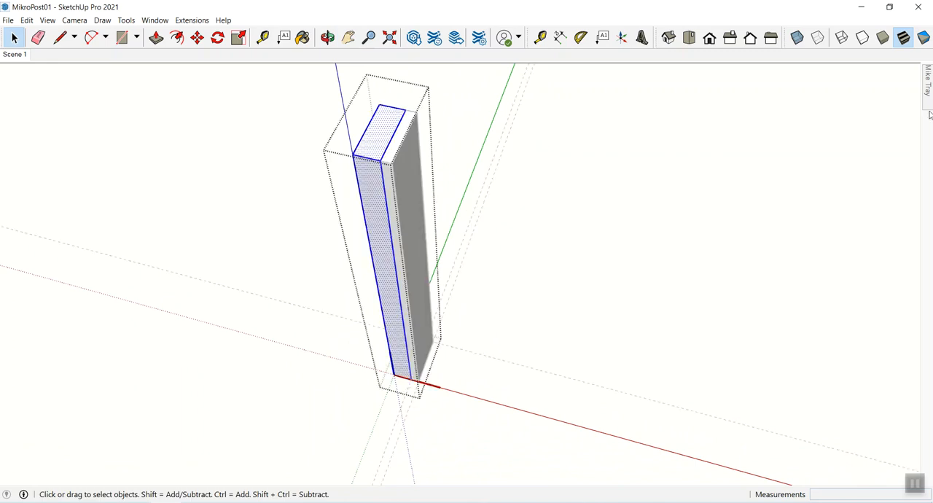
# - Show the materials used in the model and purge the unused ones
pyautogui.moveTo(929, 82)
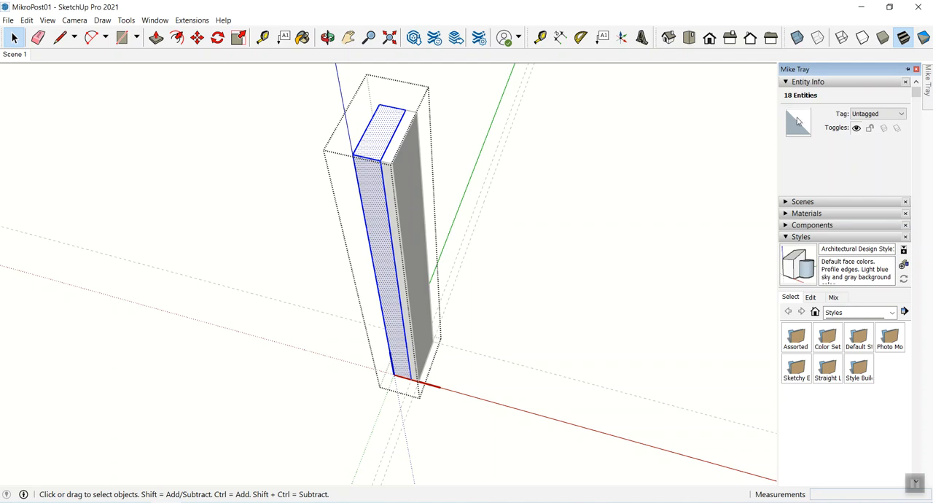
pyautogui.click(788, 84)
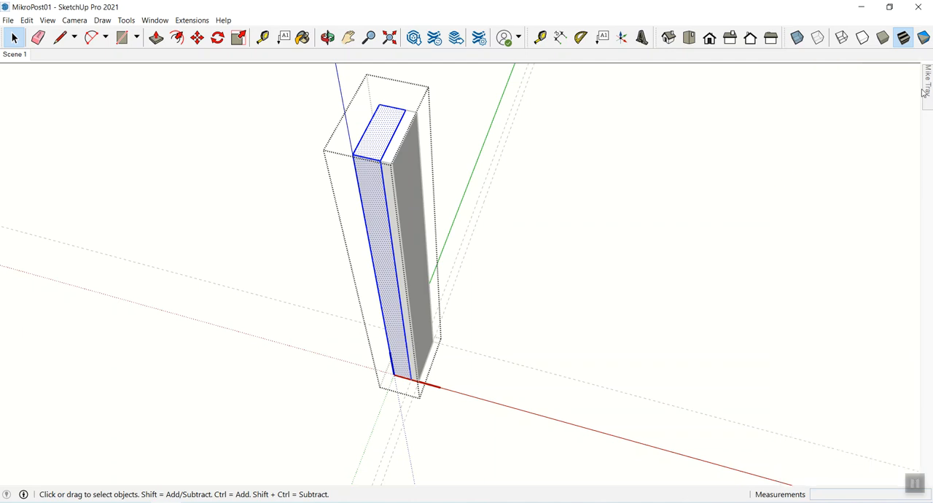
pyautogui.moveTo(928, 86)
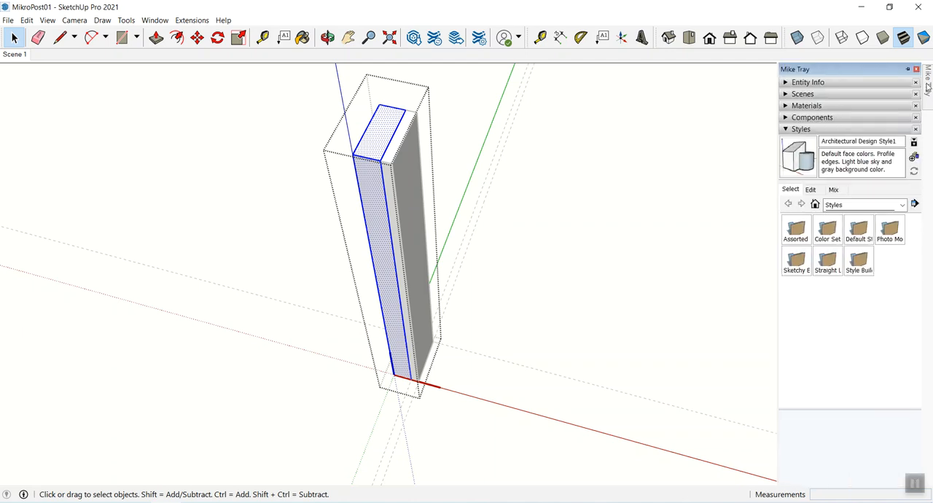
pyautogui.click(787, 106)
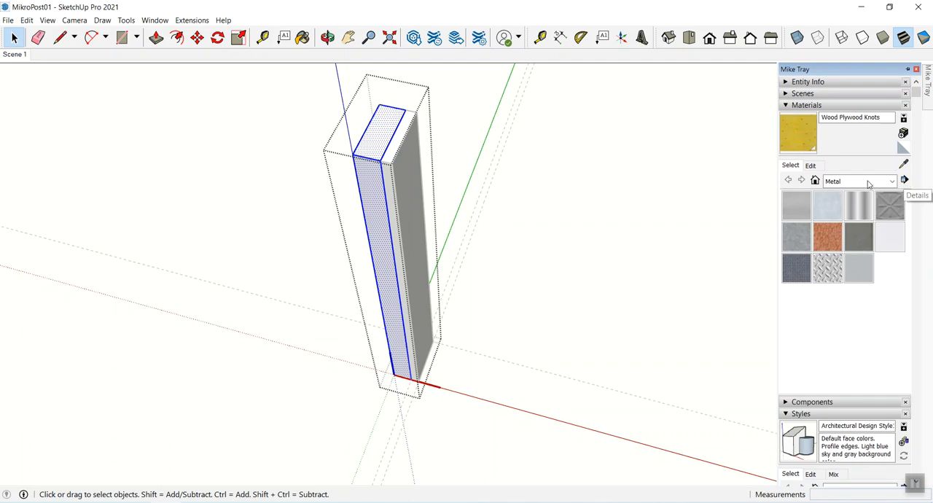
pyautogui.click(816, 182)
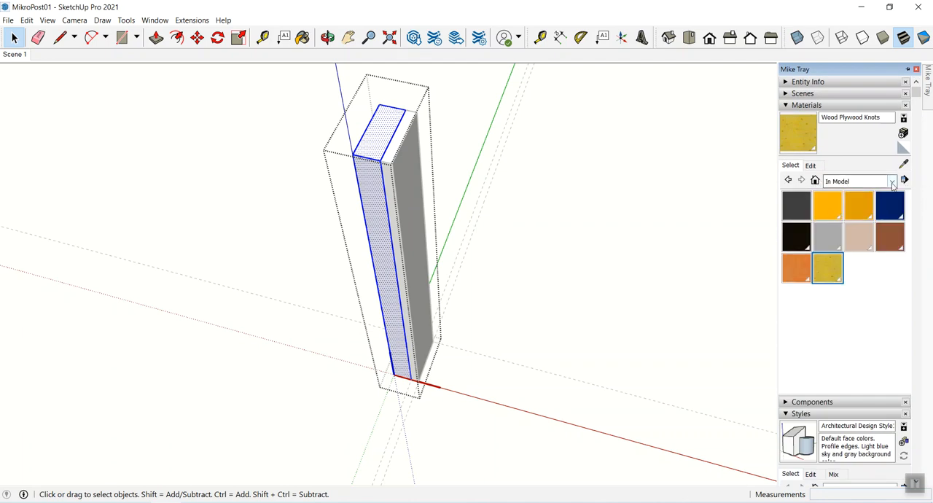
pyautogui.click(905, 180)
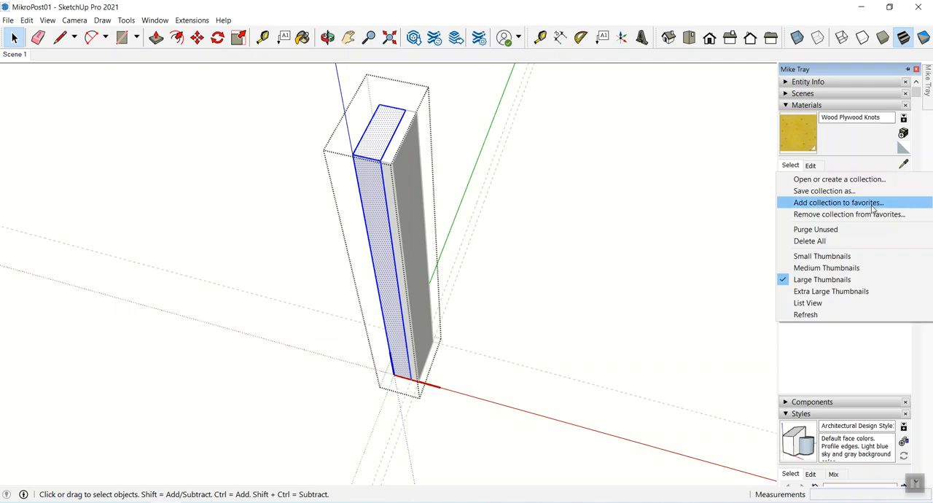
pyautogui.click(837, 230)
# - Paint the outer board's selected geometry with the Wood Plywood Knots material from the Wood collection
pyautogui.click(891, 182)
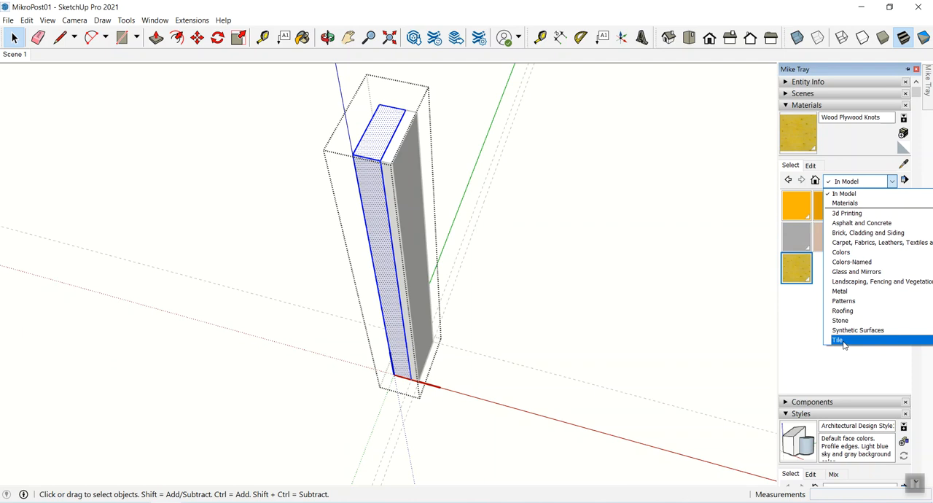
pyautogui.click(845, 291)
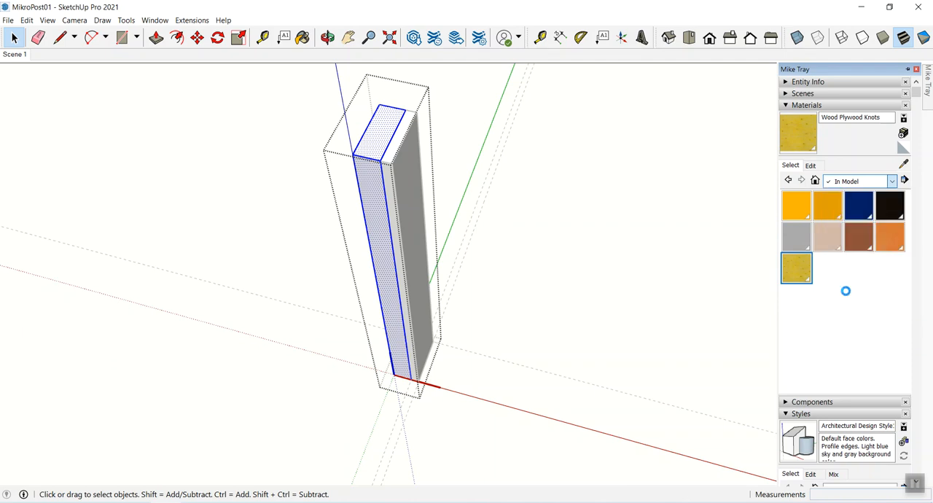
pyautogui.click(896, 183)
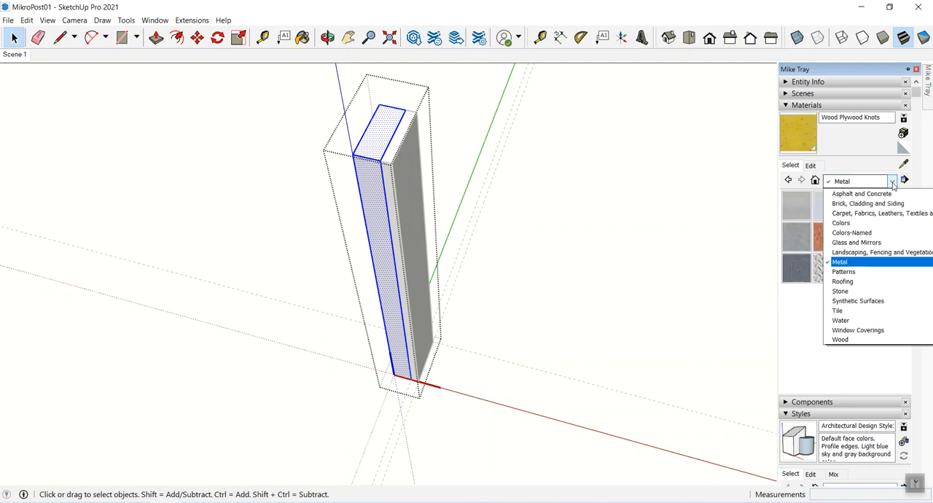
pyautogui.click(847, 341)
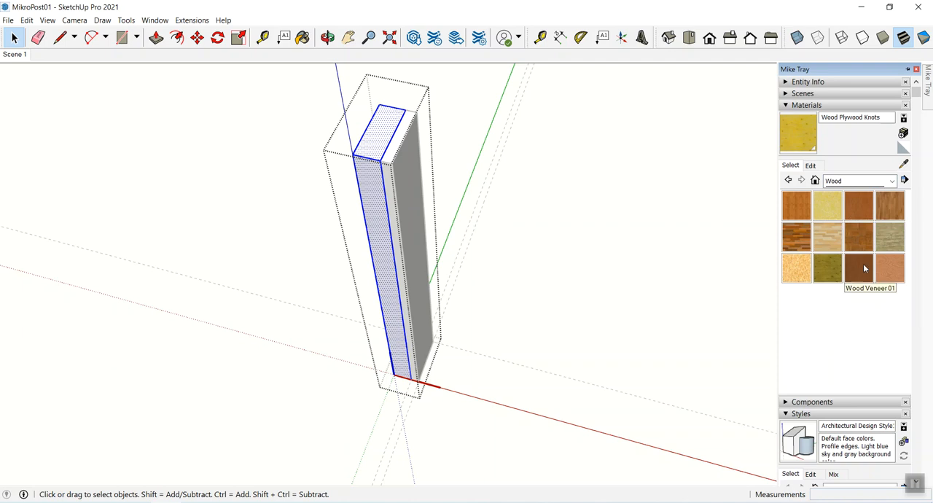
pyautogui.click(828, 274)
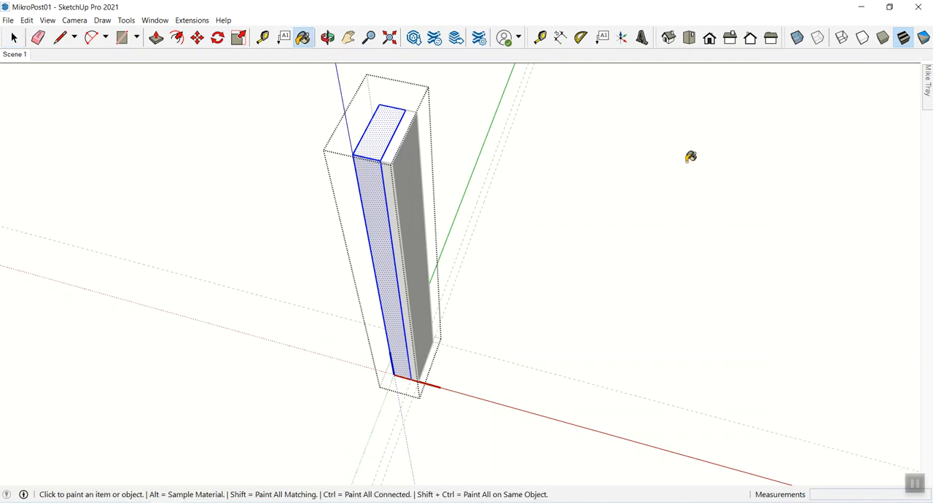
pyautogui.click(376, 179)
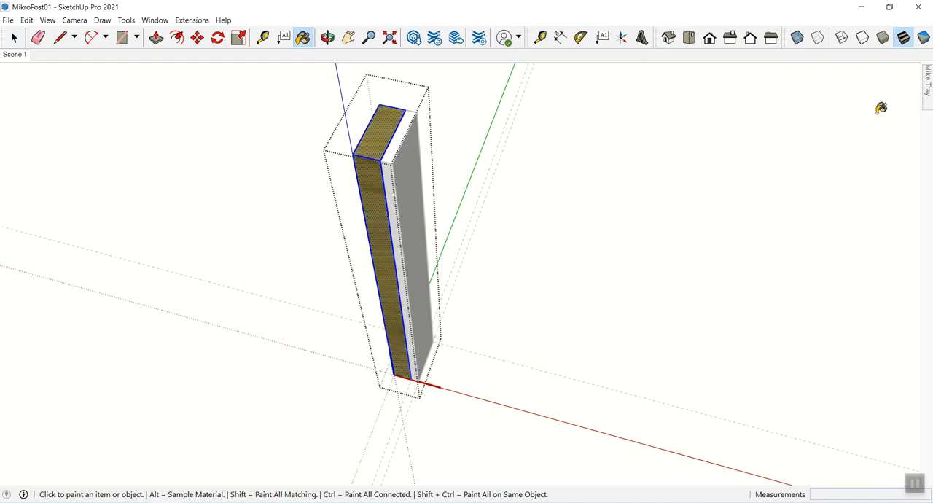
# - Shift the outer board's plywood material to an orange-brown colour and set its texture size to 16", leaving the component when finished
pyautogui.moveTo(928, 82)
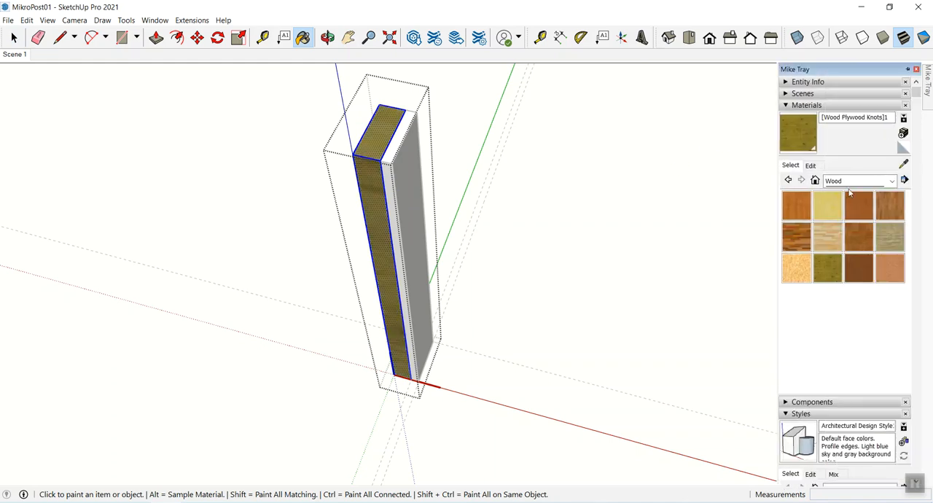
pyautogui.click(811, 166)
pyautogui.moveTo(847, 231); pyautogui.dragTo(819, 216)
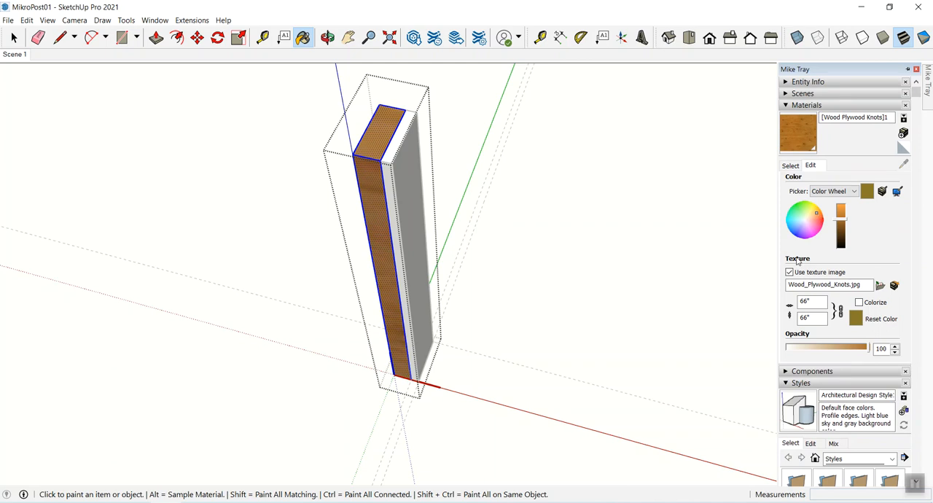
pyautogui.click(802, 300)
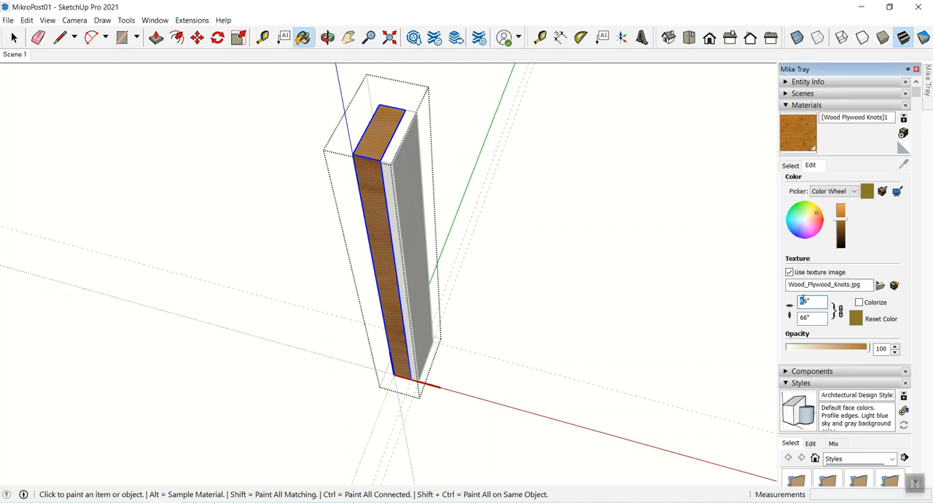
pyautogui.write('16')
pyautogui.press('Return')
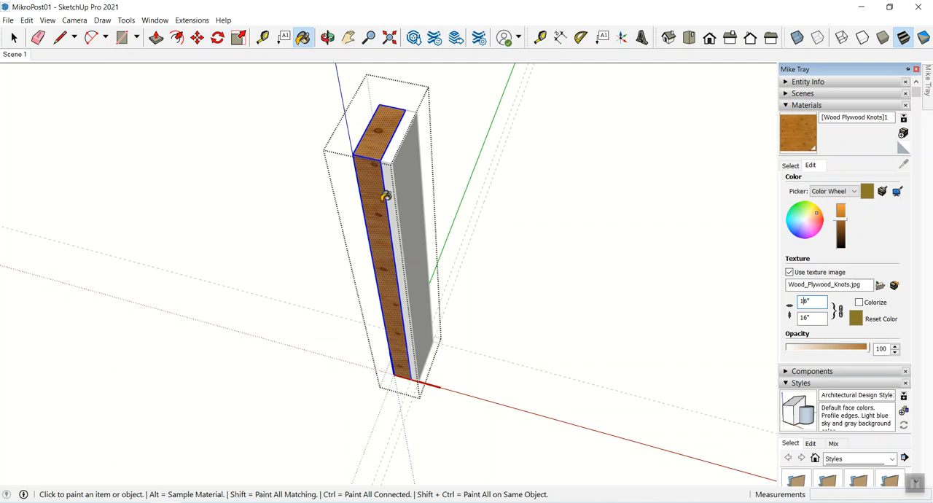
pyautogui.press('space')
pyautogui.click(463, 180)
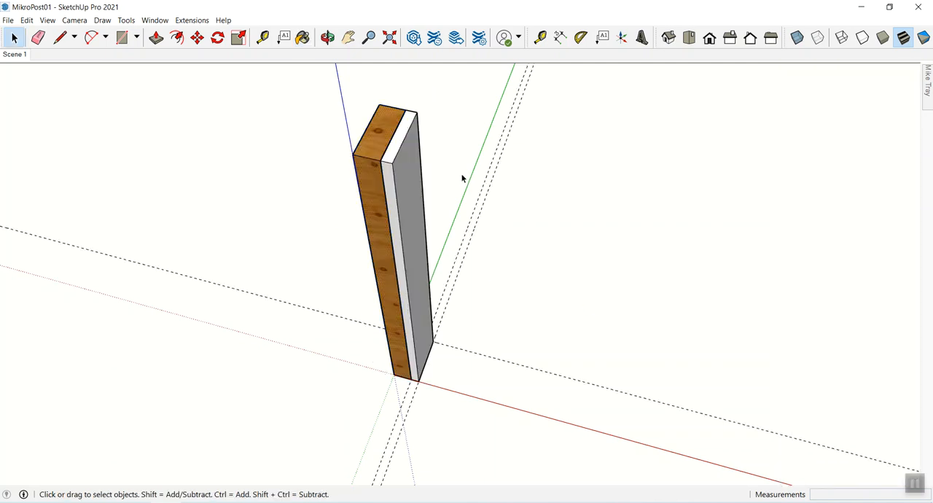
# - Inside the inner board's component, select all geometry and paint it with Wood Cherry Original from the Wood collection
pyautogui.moveTo(461, 186); pyautogui.dragTo(423, 186, button='middle')
pyautogui.click(409, 187)
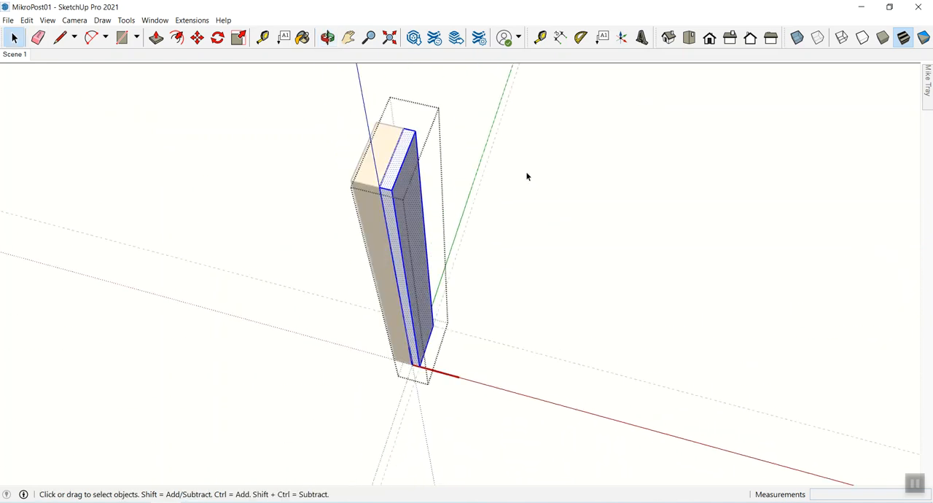
pyautogui.moveTo(929, 87)
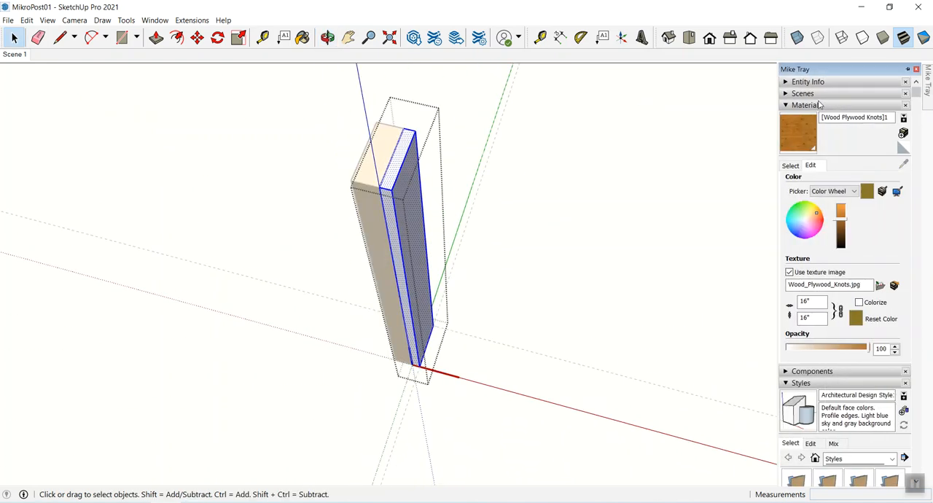
pyautogui.click(792, 166)
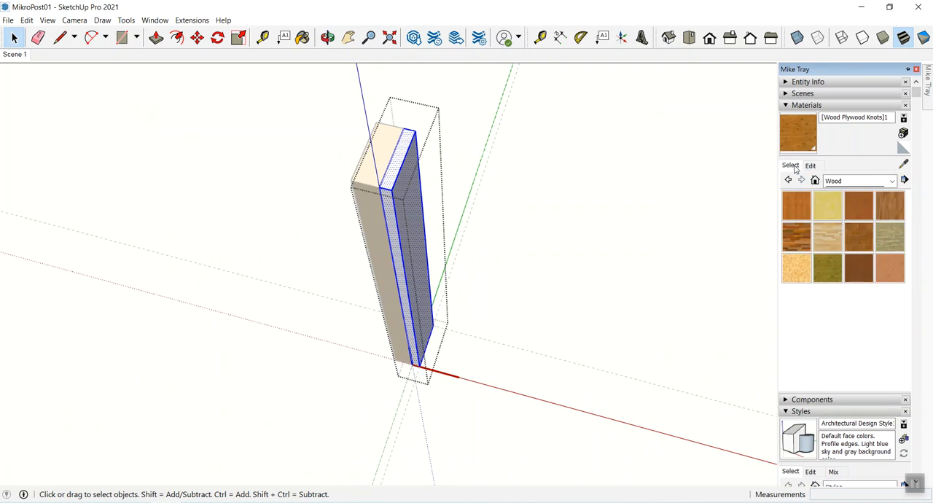
pyautogui.click(860, 211)
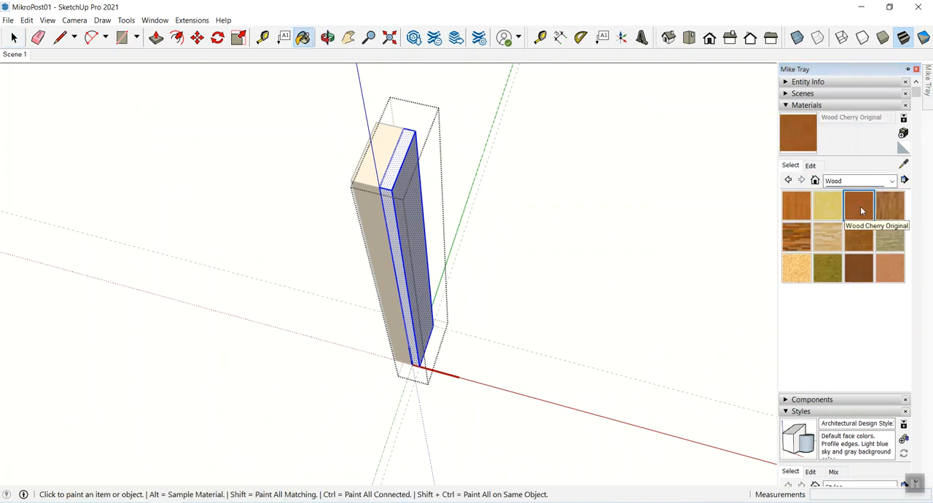
pyautogui.click(399, 185)
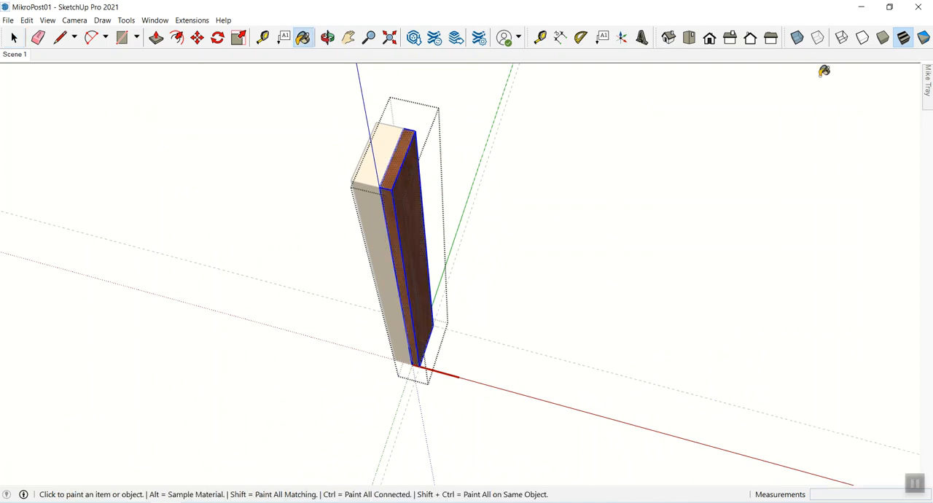
# - Make the inner board's cherry material lighter and more orange, set its texture size to 22", and leave the component
pyautogui.moveTo(930, 82)
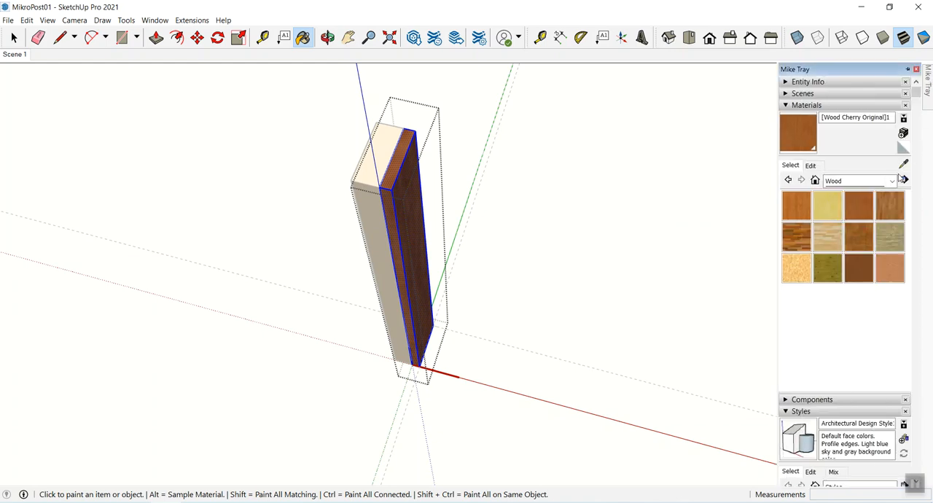
pyautogui.click(811, 165)
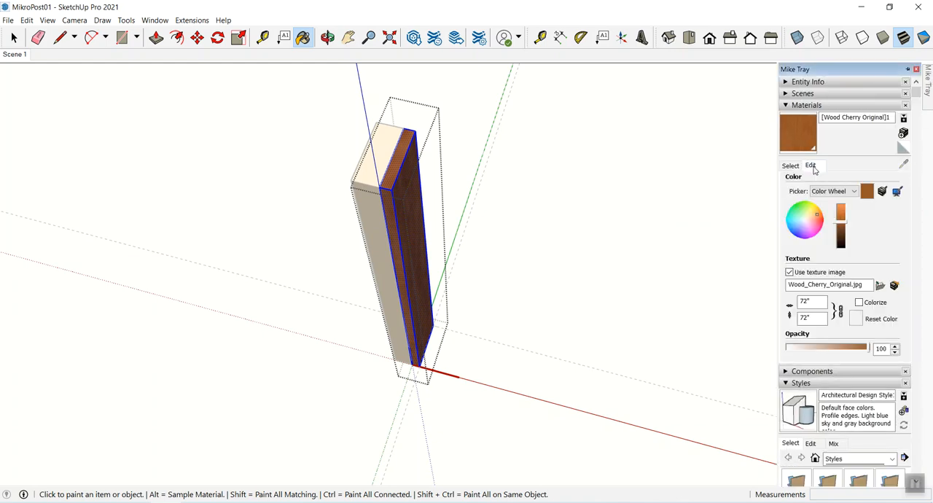
pyautogui.click(843, 223)
pyautogui.moveTo(843, 219); pyautogui.dragTo(843, 215)
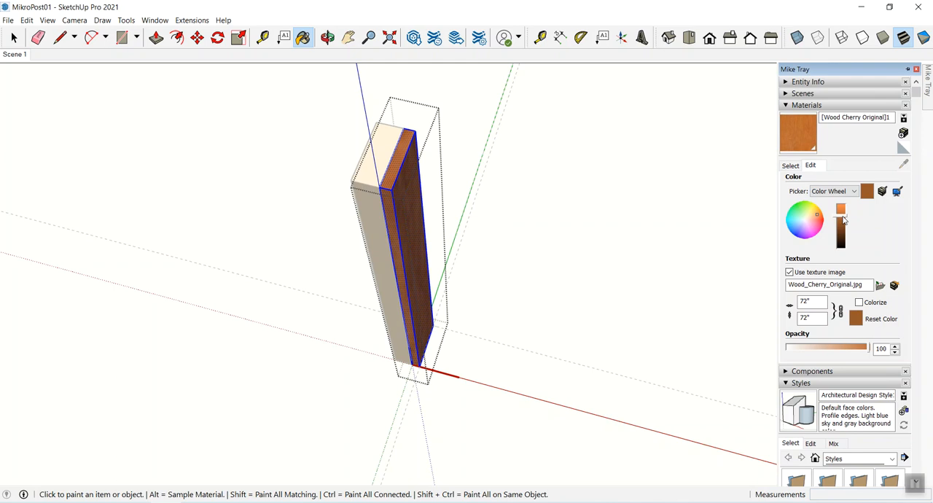
pyautogui.click(817, 213)
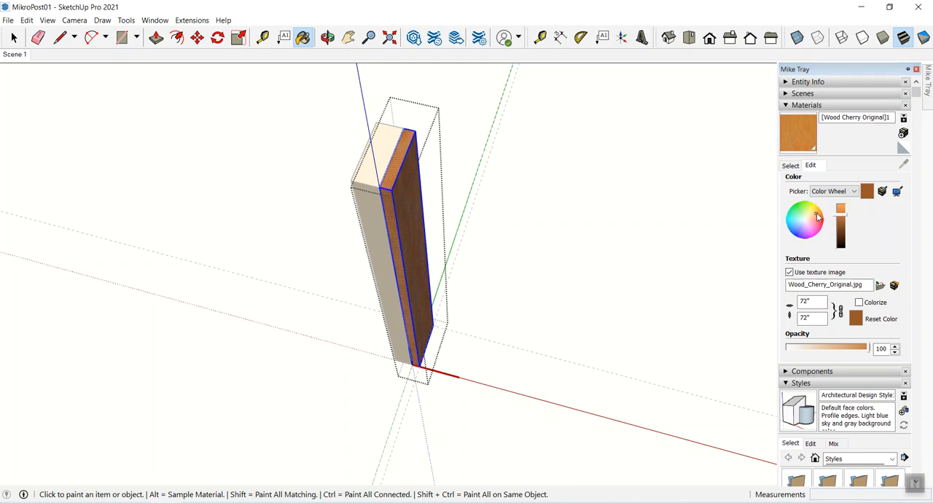
pyautogui.moveTo(805, 300); pyautogui.dragTo(799, 299)
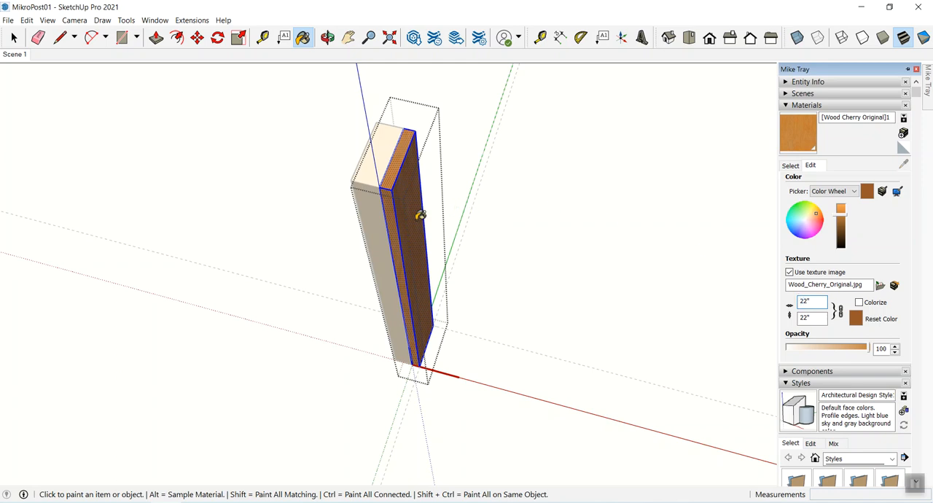
pyautogui.press('space')
pyautogui.click(489, 225)
# - Reopen the inner board's component, darken its cherry material, and close the component again
pyautogui.moveTo(493, 201); pyautogui.dragTo(406, 173, button='middle')
pyautogui.click(407, 175)
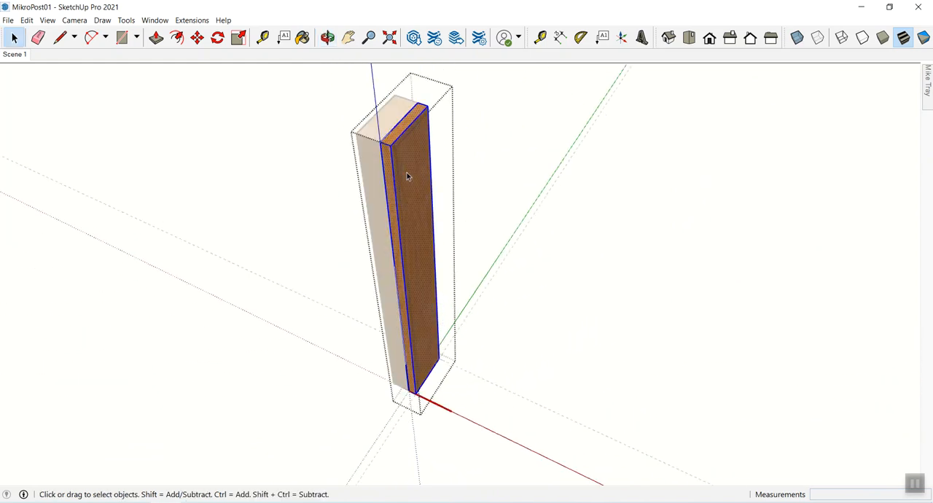
pyautogui.moveTo(925, 105)
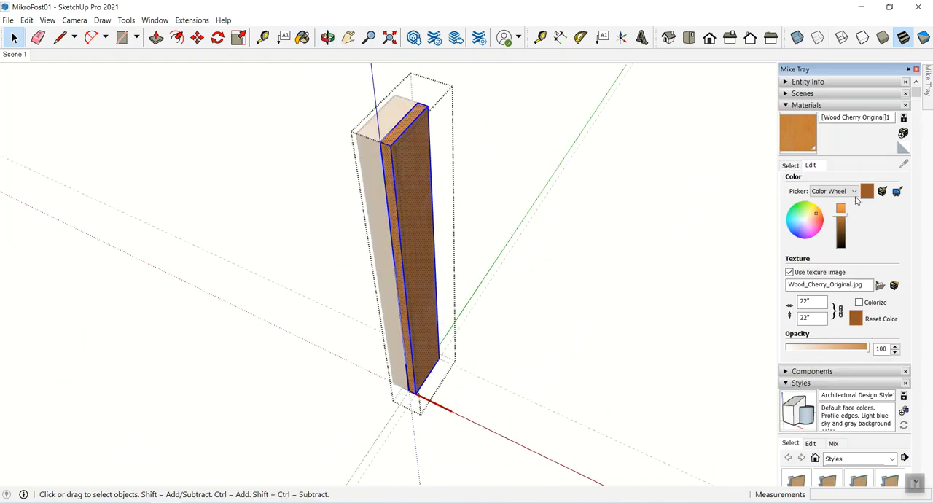
pyautogui.click(840, 227)
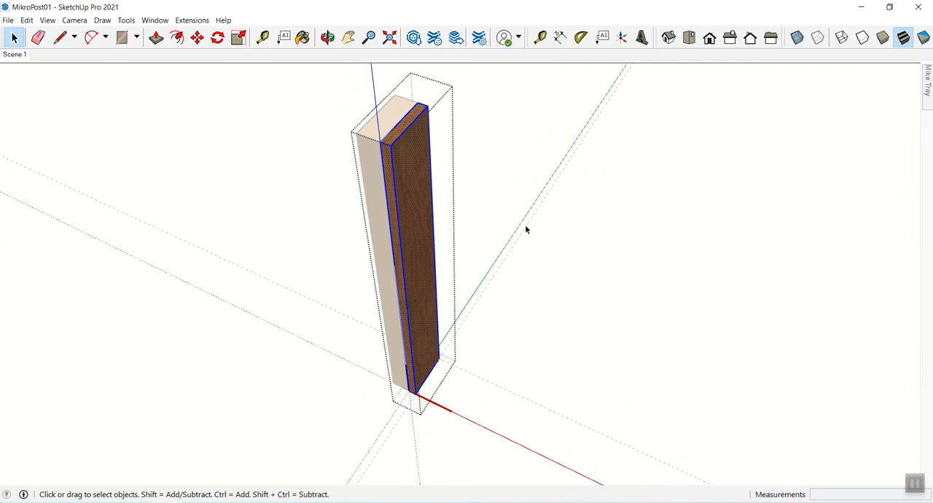
pyautogui.click(558, 183)
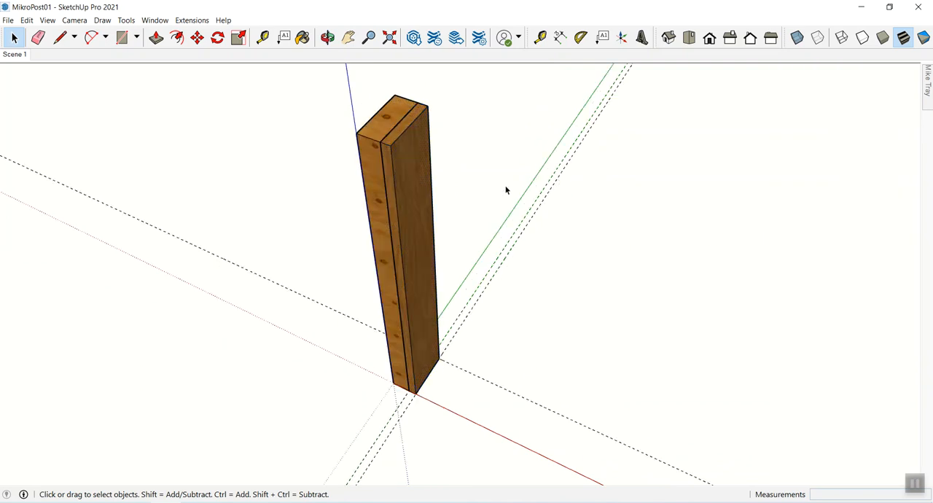
pyautogui.moveTo(445, 184)
pyautogui.mouseDown(button='middle')
pyautogui.moveTo(506, 179)
pyautogui.moveTo(399, 200)
pyautogui.mouseUp(button='middle')
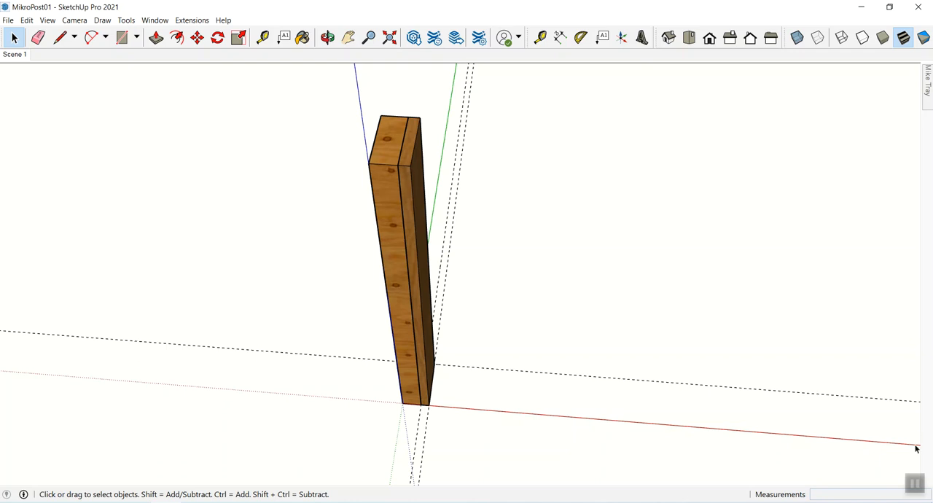
# - Copy the outer board 2 1/2" from its top front corner so the copy sits against the inner board's far face
pyautogui.click(407, 171)
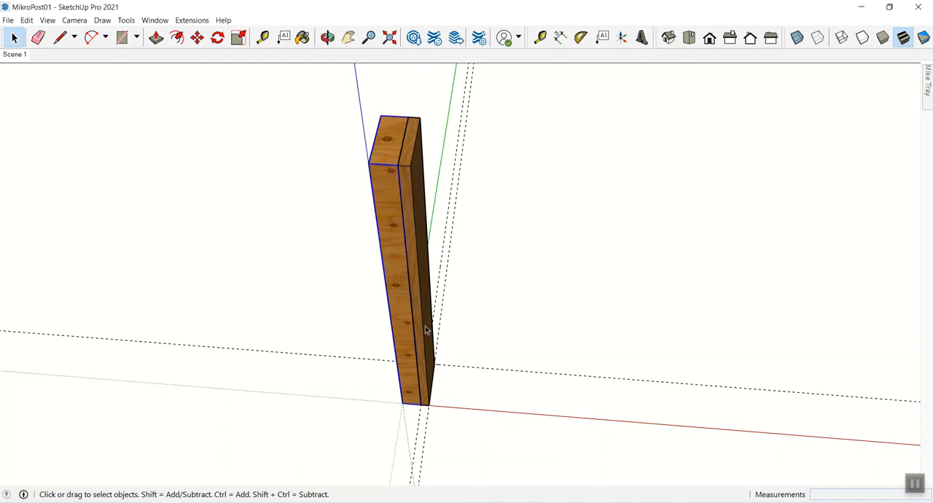
pyautogui.press('z')
pyautogui.moveTo(451, 427); pyautogui.dragTo(448, 361)
pyautogui.press('h')
pyautogui.moveTo(417, 420); pyautogui.dragTo(432, 406)
pyautogui.moveTo(423, 376); pyautogui.dragTo(431, 438)
pyautogui.press('space')
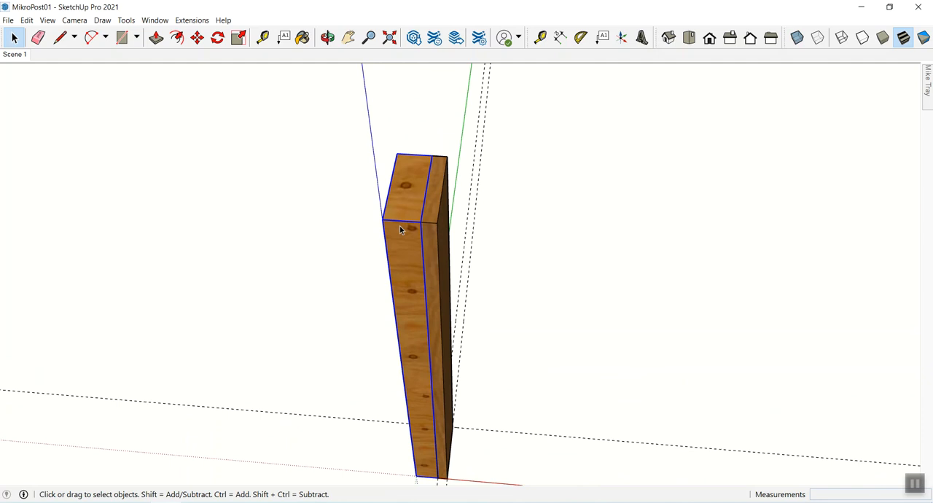
pyautogui.press('m')
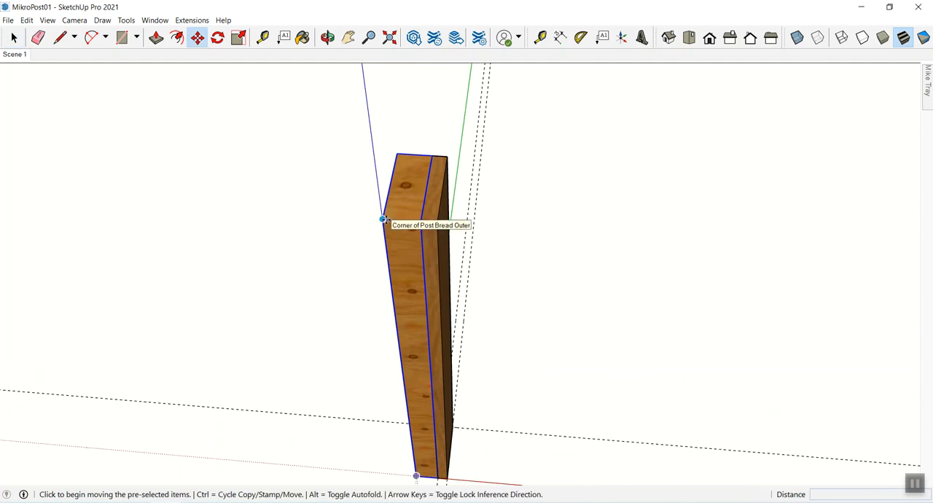
pyautogui.press('ctrl')
pyautogui.click(383, 219)
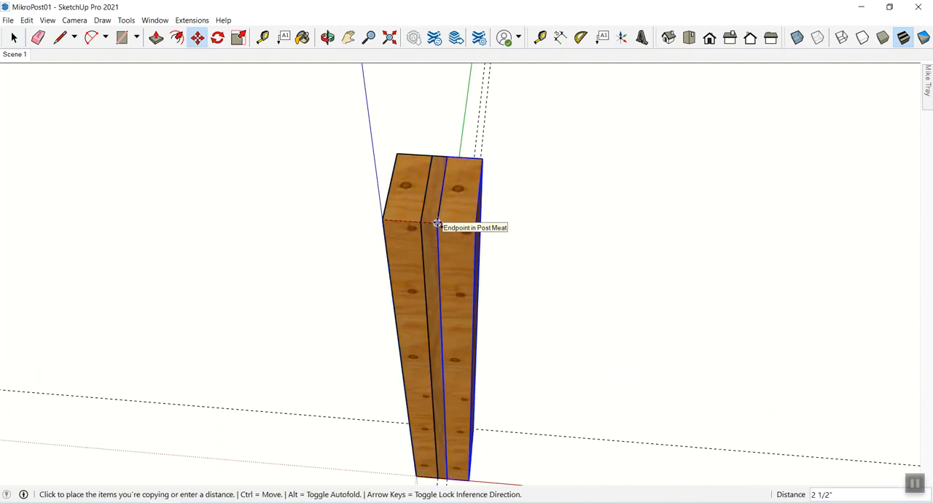
pyautogui.click(437, 223)
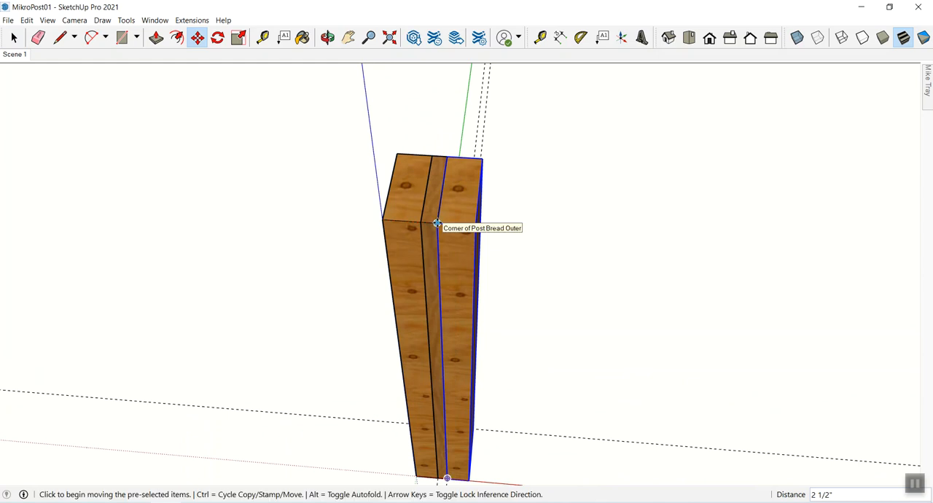
# - Move the copied outer board away from the post so its facing sides are open to view
pyautogui.press('space')
pyautogui.press('m')
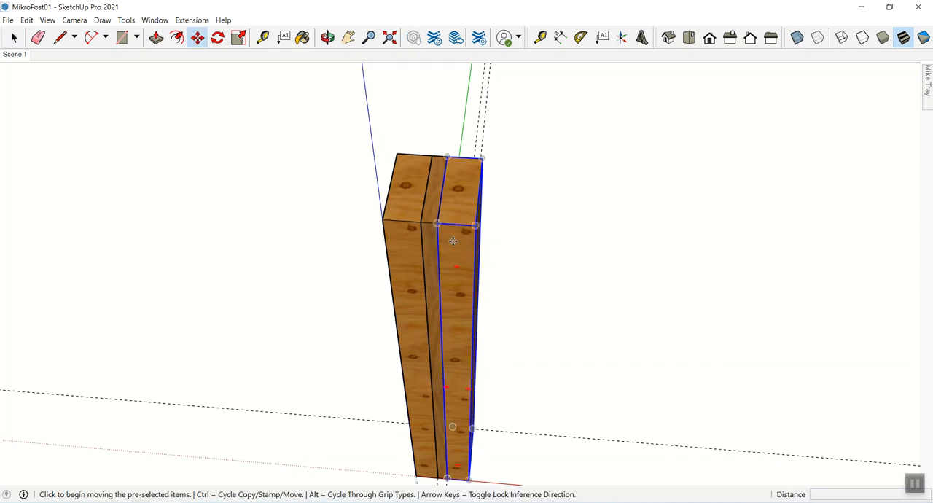
pyautogui.click(455, 240)
pyautogui.press('space')
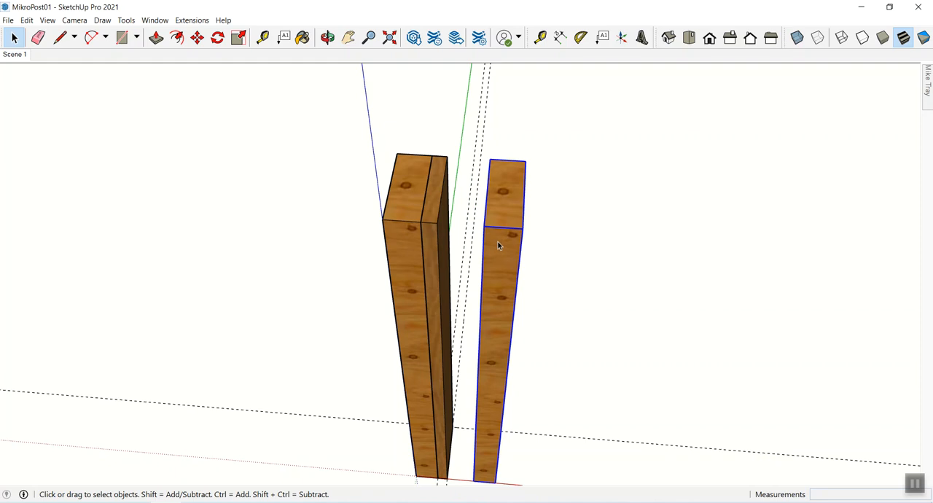
pyautogui.moveTo(496, 243); pyautogui.dragTo(470, 214, button='middle')
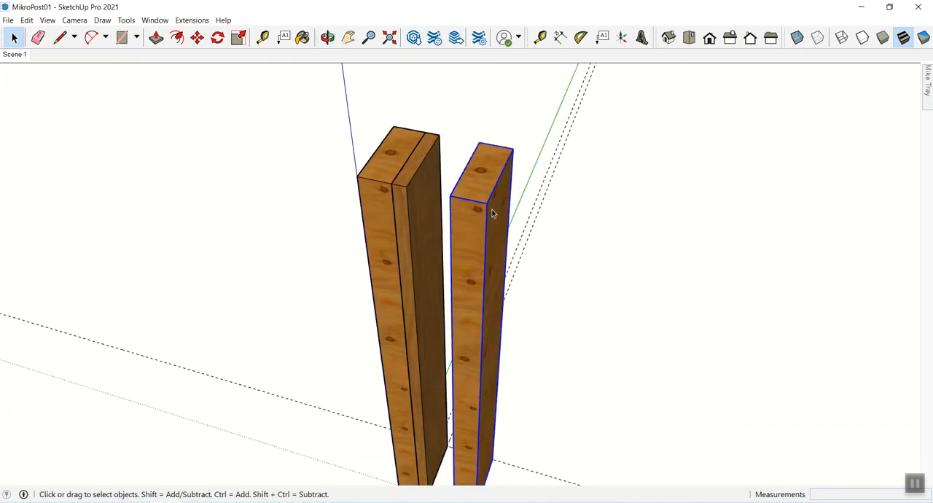
# - Try push/pulling the side face of the separated copy inside its component, then undo the trial edit and the move
pyautogui.doubleClick(500, 219)
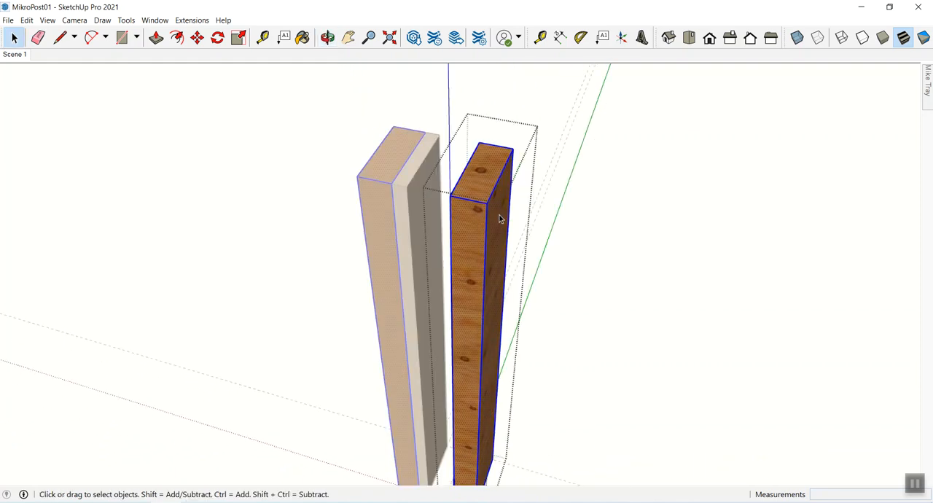
pyautogui.press('p')
pyautogui.click(500, 219)
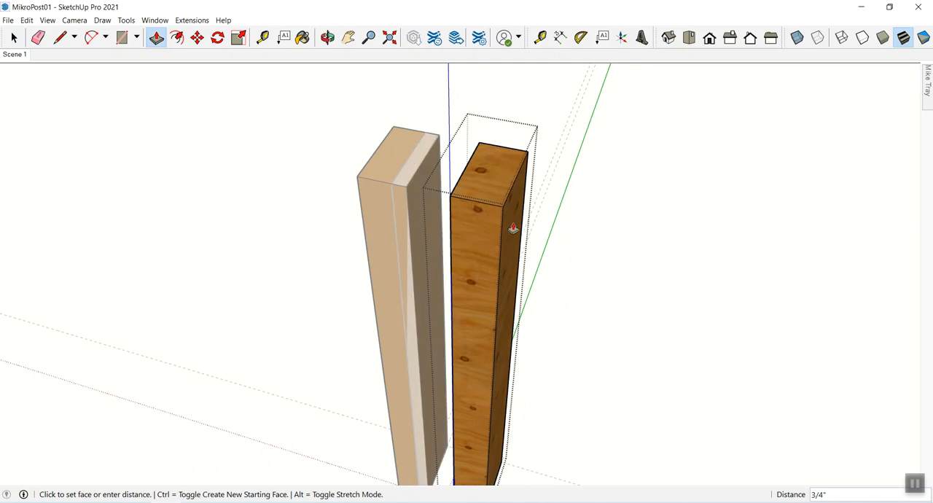
pyautogui.press('Escape')
pyautogui.press('space')
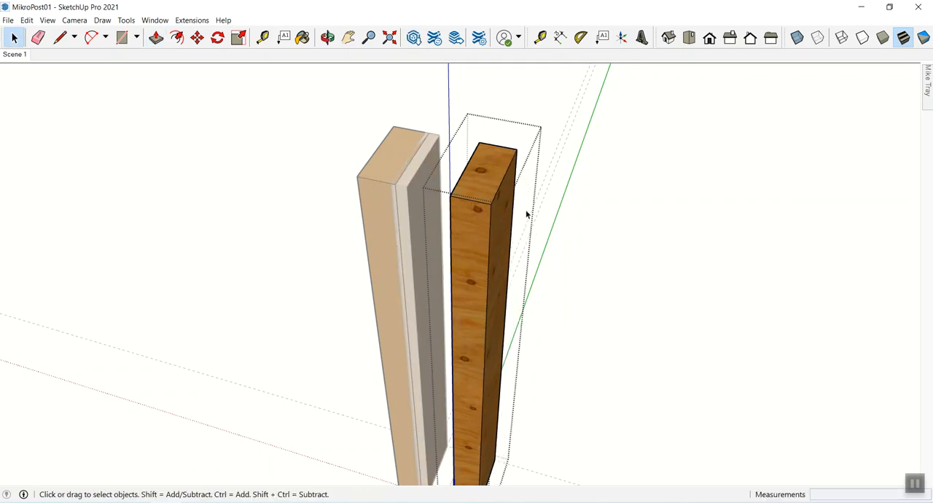
pyautogui.click(625, 229)
pyautogui.hotkey('ctrl', 'z')
pyautogui.hotkey('ctrl', 'z')
pyautogui.hotkey('ctrl', 'z')
pyautogui.hotkey('ctrl', 'z')
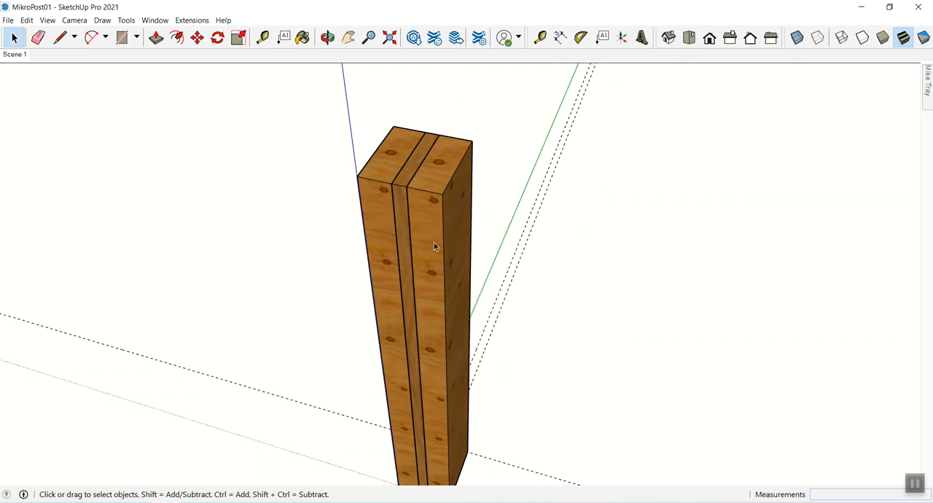
# - Delete the copied outer board from the far side of the inner board
pyautogui.moveTo(430, 244); pyautogui.dragTo(503, 338, button='middle')
pyautogui.click(464, 265)
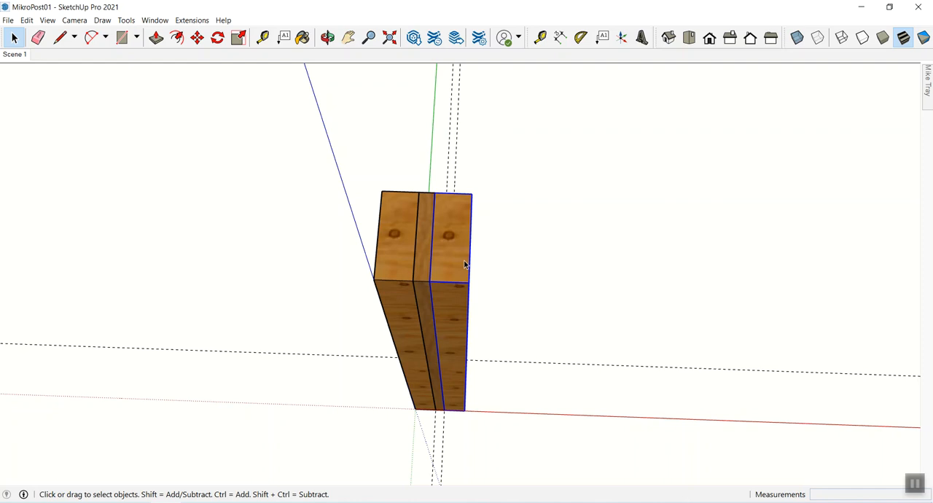
pyautogui.press('Delete')
# - Copy the remaining outer board 2 1/2" along the red axis, from its top front corner to the inner board's far top front corner
pyautogui.click(406, 270)
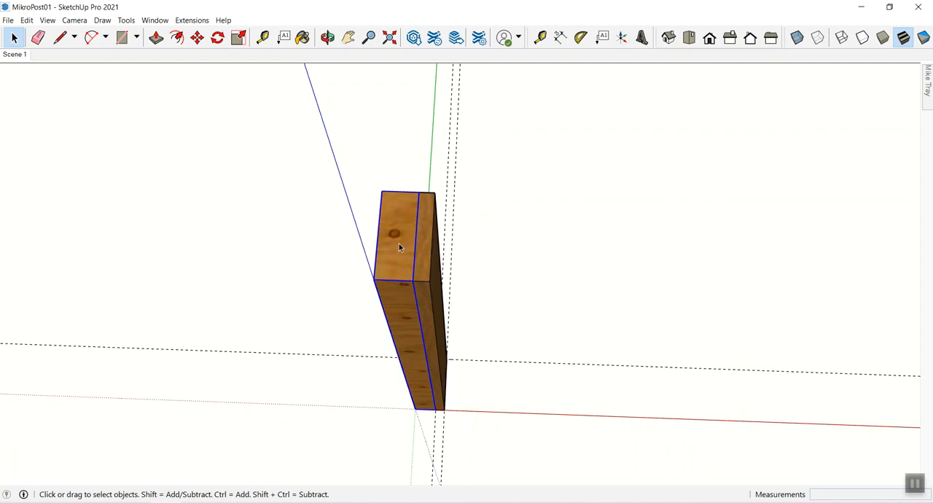
pyautogui.press('m')
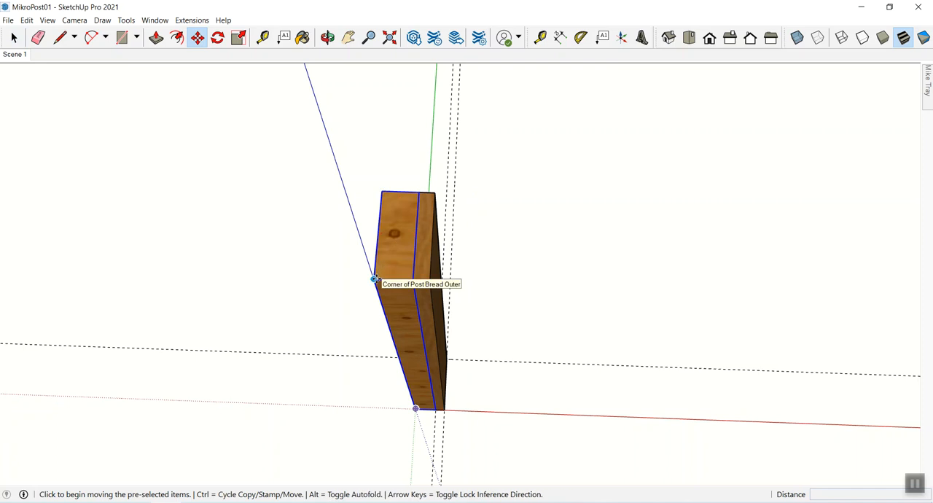
pyautogui.click(374, 278)
pyautogui.press('ctrl')
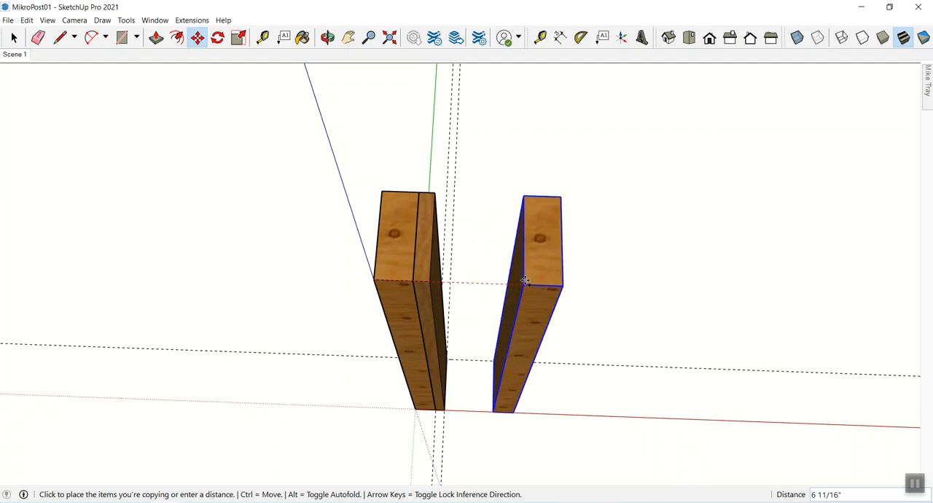
pyautogui.click(431, 281)
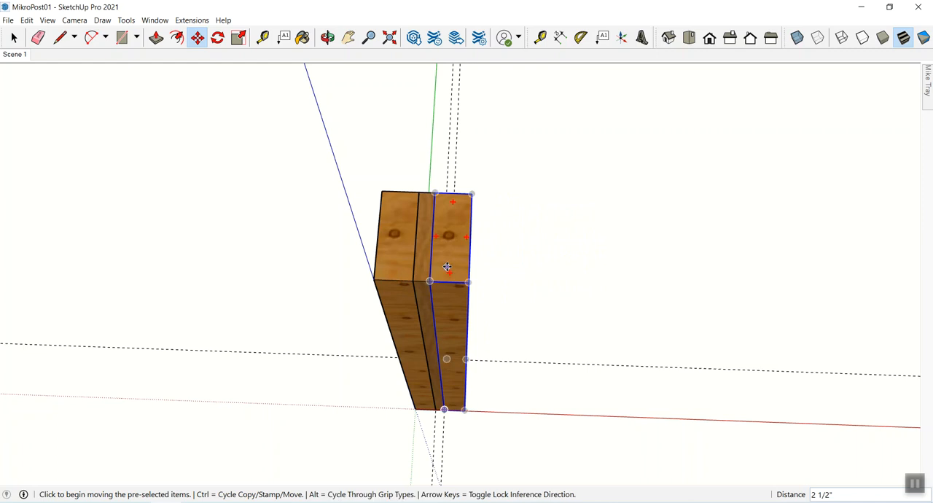
# - Flip the new outer board copy along the component's red axis
pyautogui.rightClick(455, 240)
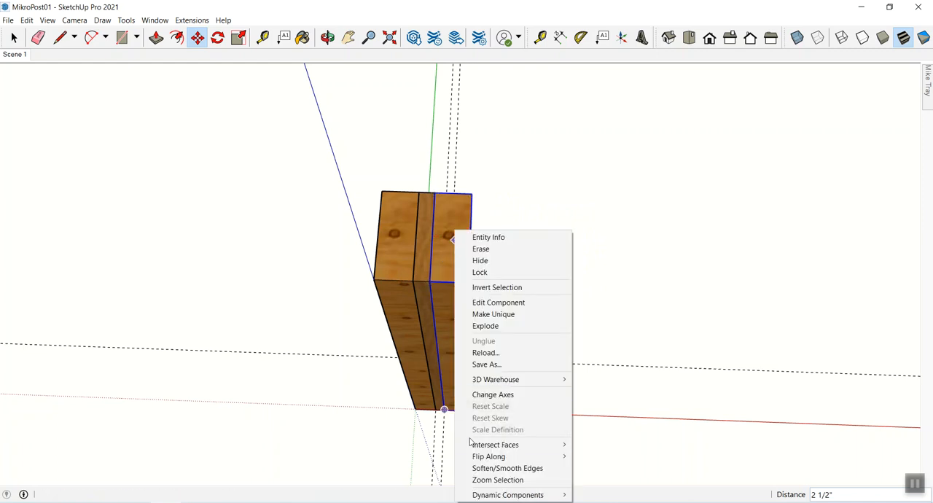
pyautogui.moveTo(487, 459)
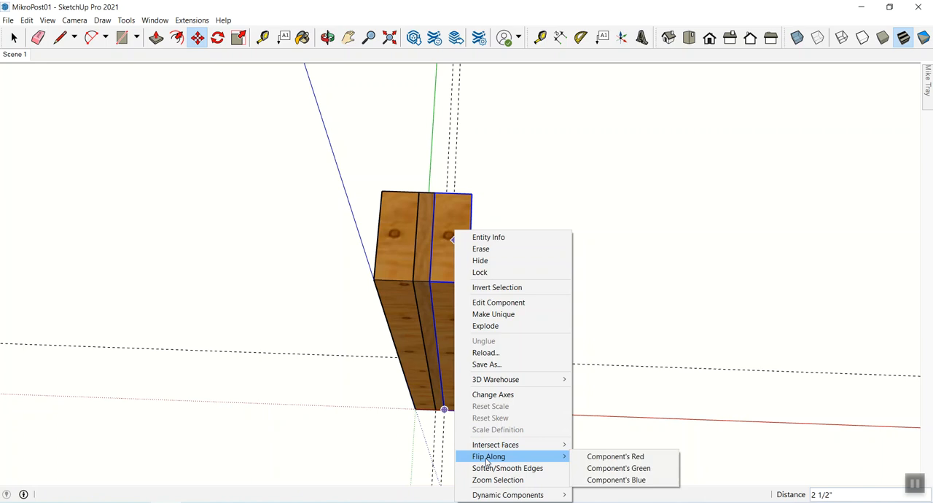
pyautogui.click(607, 457)
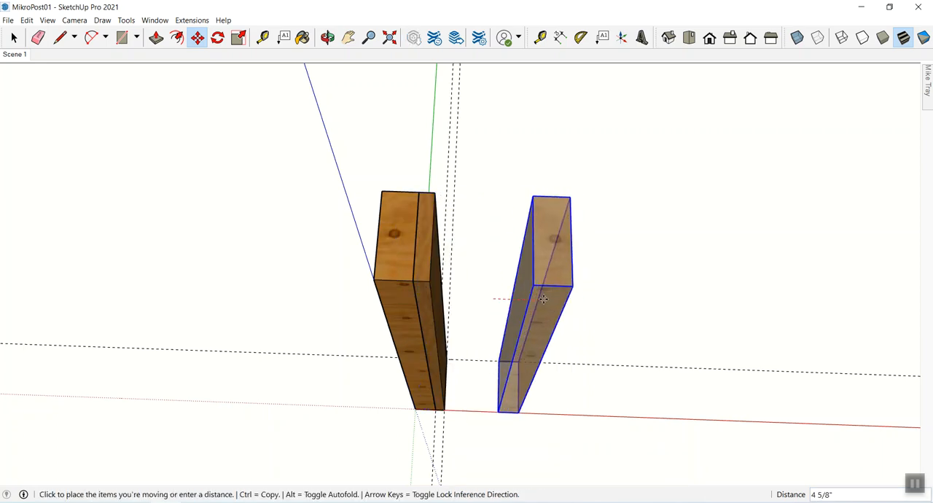
pyautogui.press('Escape')
pyautogui.press('space')
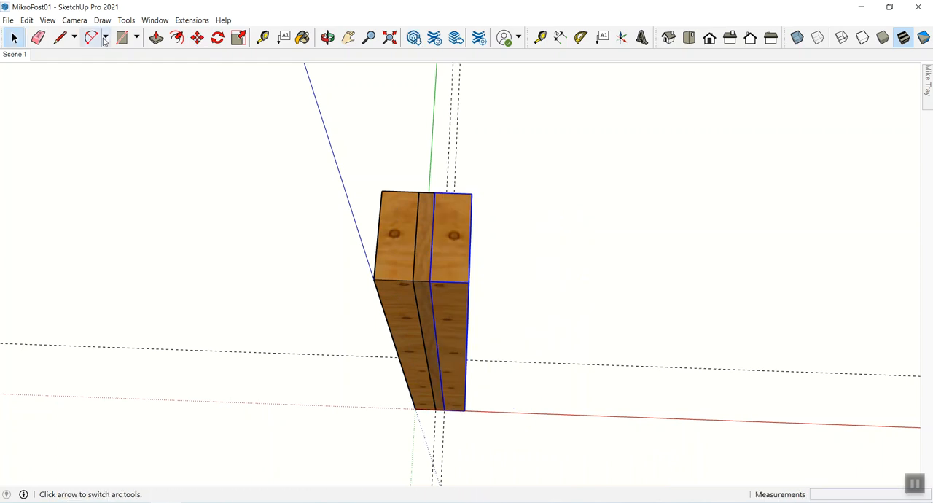
pyautogui.click(27, 21)
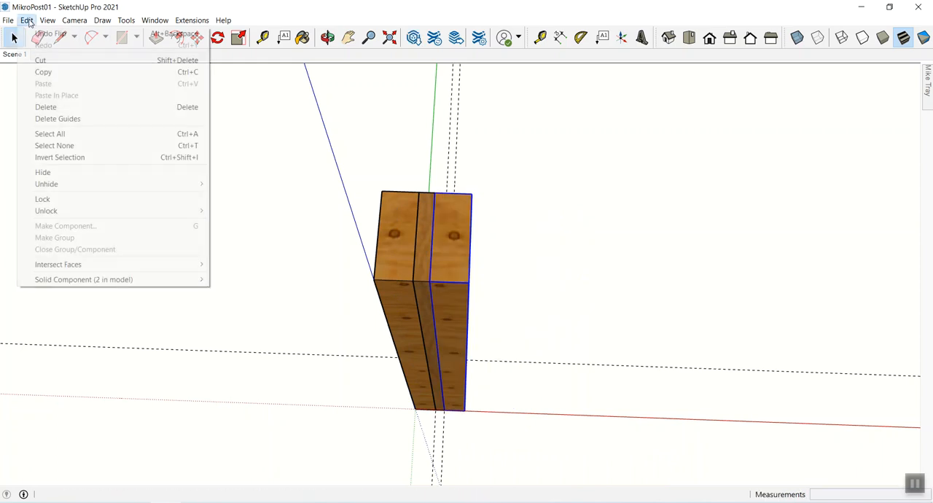
pyautogui.click(627, 226)
# - Move the flipped outer board copy away from the inner board
pyautogui.moveTo(446, 296); pyautogui.dragTo(413, 219, button='middle')
pyautogui.click(413, 221)
pyautogui.press('m')
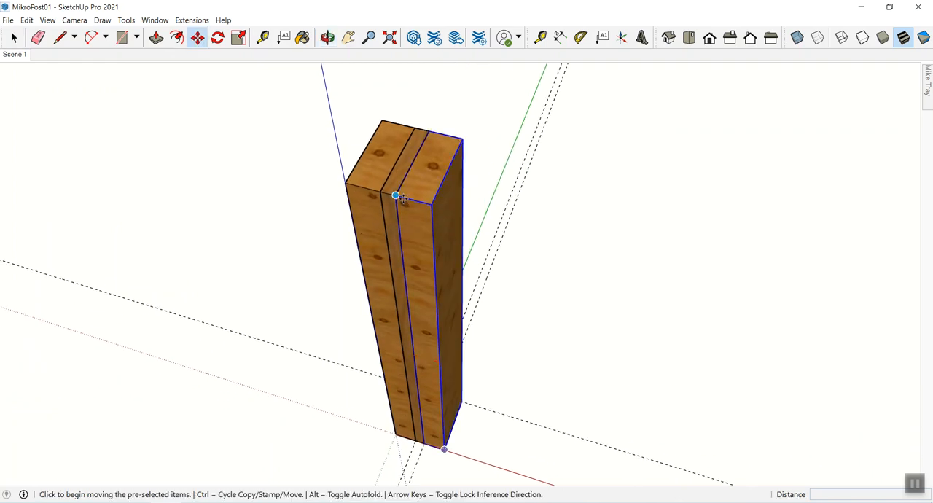
pyautogui.click(395, 195)
pyautogui.click(532, 235)
pyautogui.press('space')
pyautogui.keyDown('shift'); pyautogui.moveTo(533, 252); pyautogui.dragTo(486, 236, button='middle'); pyautogui.keyUp('shift')
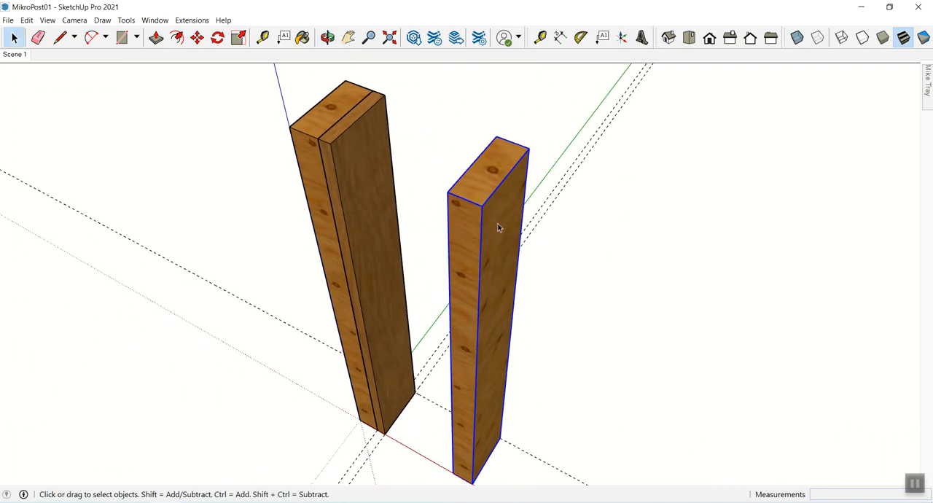
# - Try pulling the flipped copy's side face out 3 3/16" and pushing it back 2 9/16" inside the component, then undo the trial and the move
pyautogui.doubleClick(498, 228)
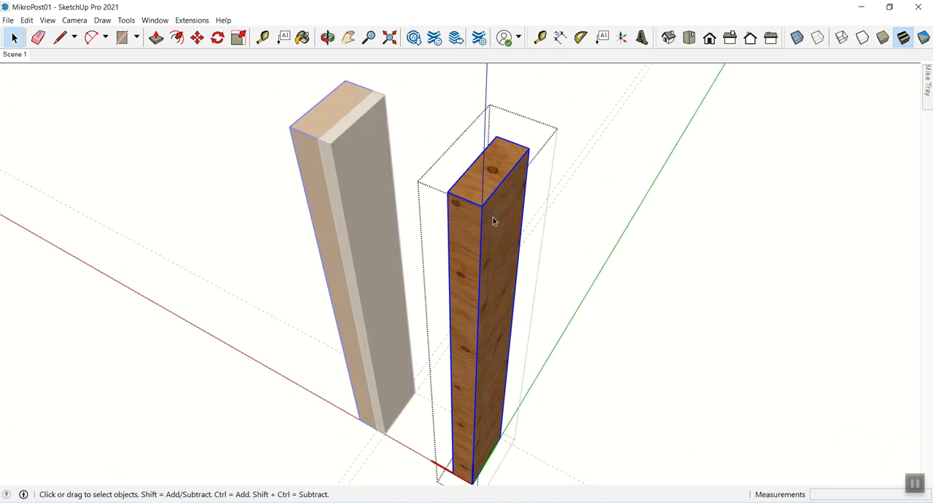
pyautogui.press('p')
pyautogui.click(494, 213)
pyautogui.click(584, 252)
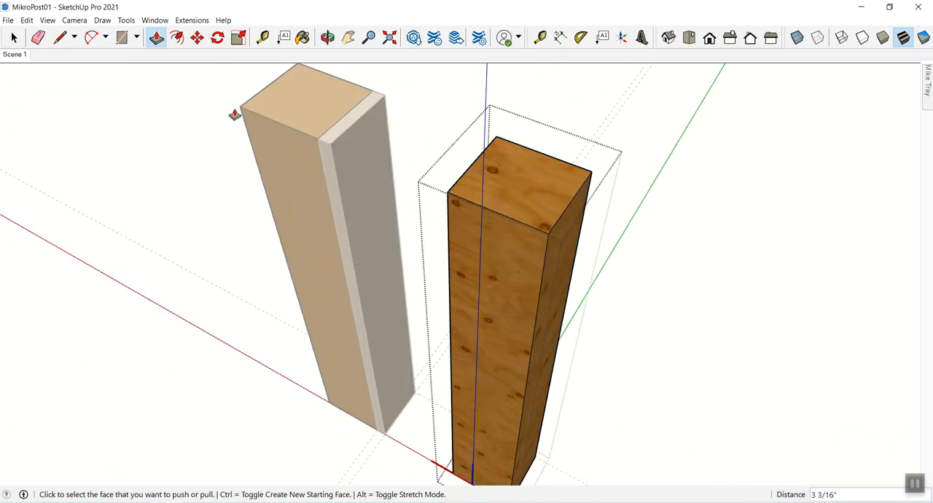
pyautogui.click(554, 238)
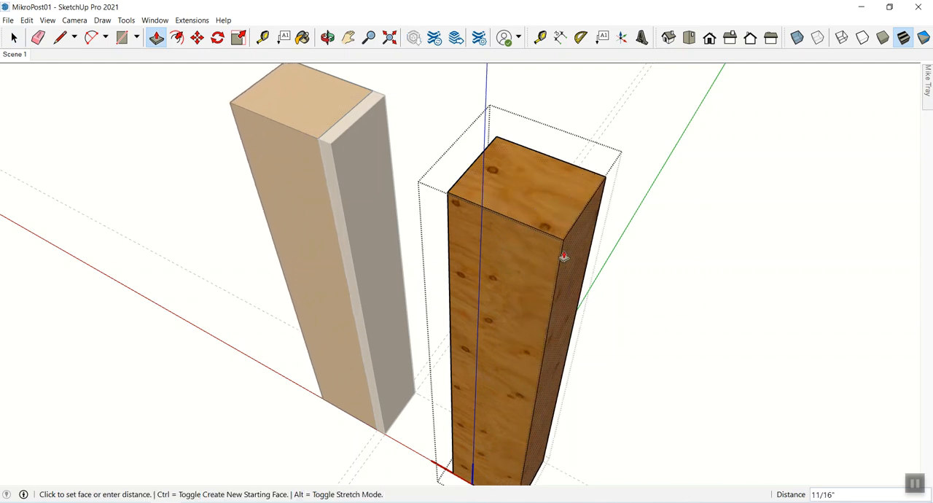
pyautogui.click(500, 219)
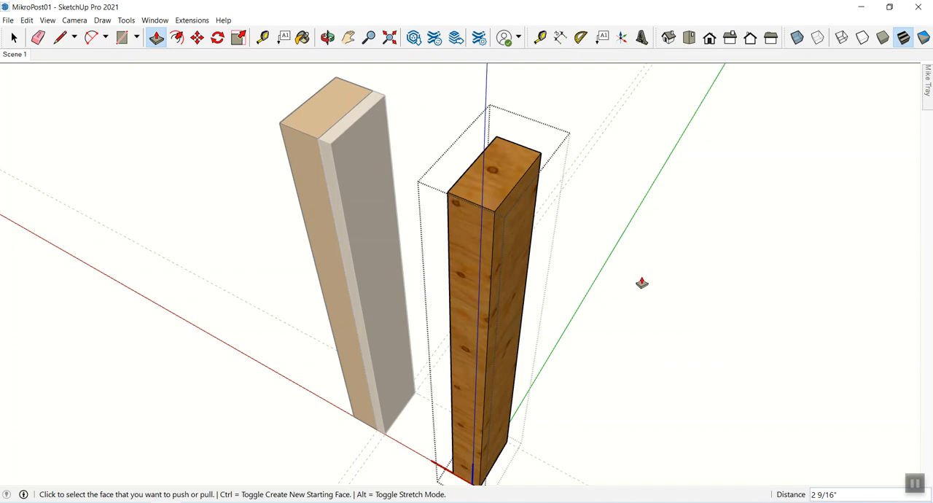
pyautogui.press('space')
pyautogui.click(651, 281)
pyautogui.press('o')
pyautogui.moveTo(477, 269); pyautogui.dragTo(565, 319)
pyautogui.press('space')
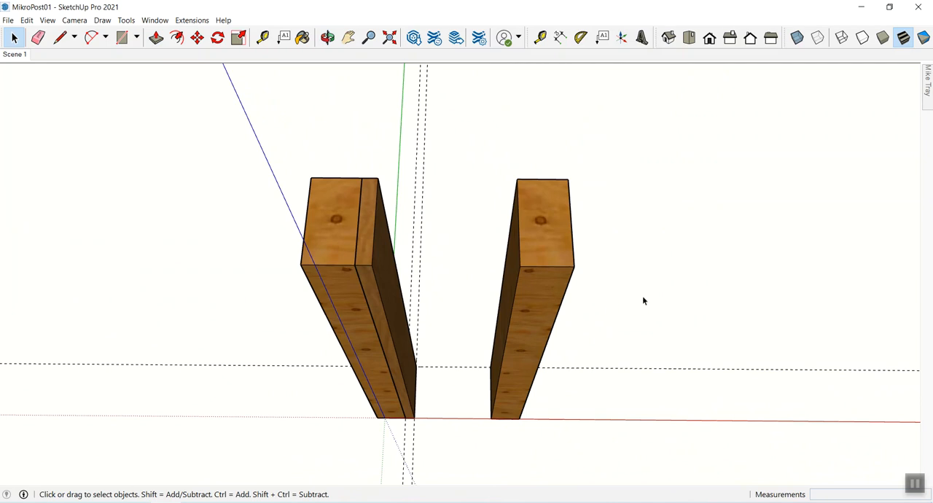
pyautogui.click(562, 262)
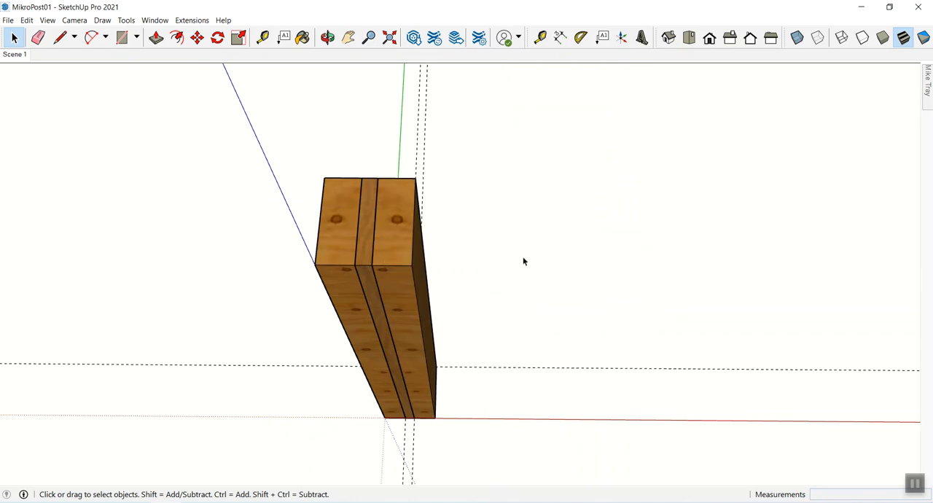
# - Measure the assembled post's overall width across the front edge of its top
pyautogui.press('o')
pyautogui.moveTo(479, 256); pyautogui.dragTo(404, 188)
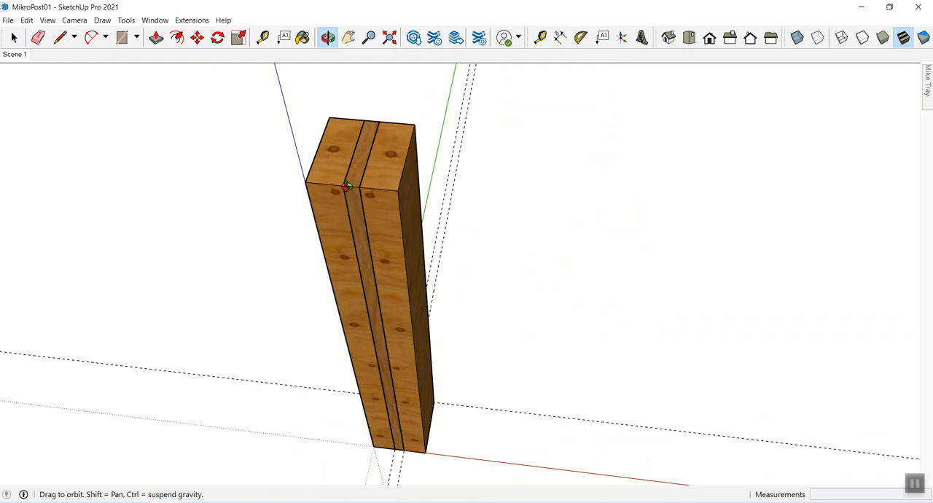
pyautogui.keyDown('shift'); pyautogui.moveTo(347, 186); pyautogui.dragTo(487, 316); pyautogui.keyUp('shift')
pyautogui.press('space')
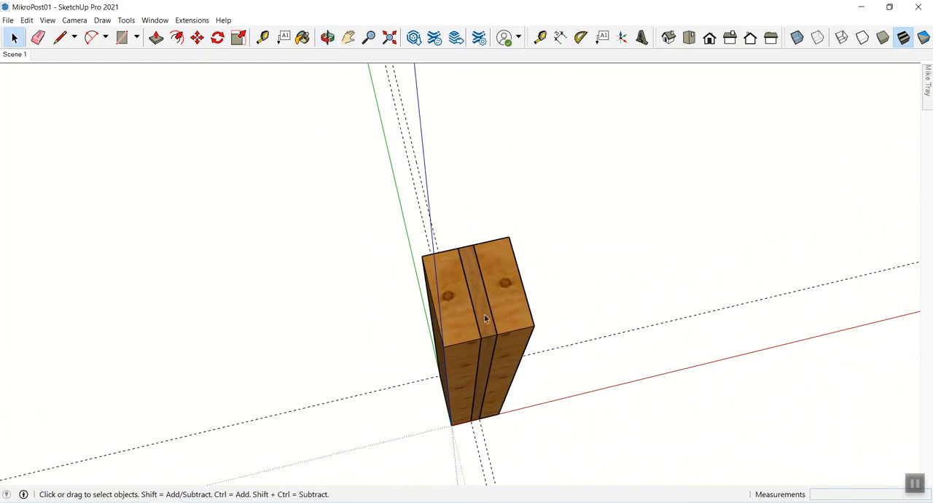
pyautogui.press('t')
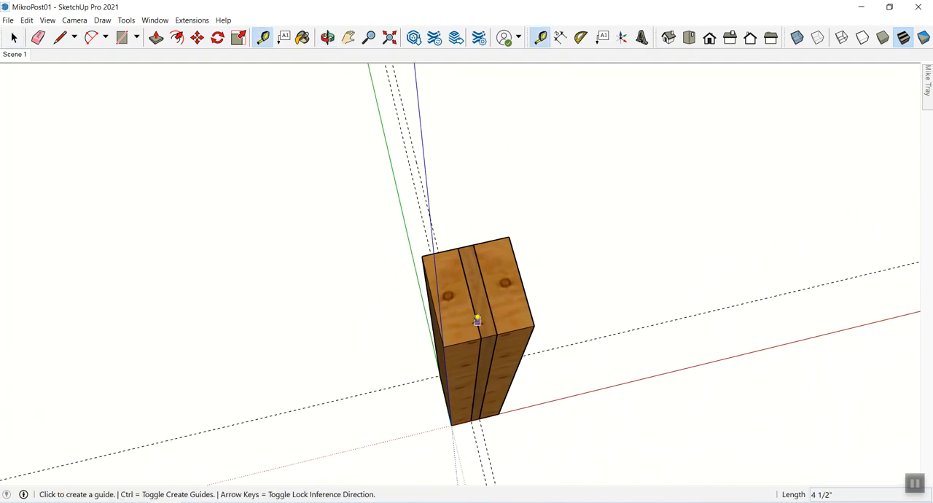
pyautogui.click(443, 346)
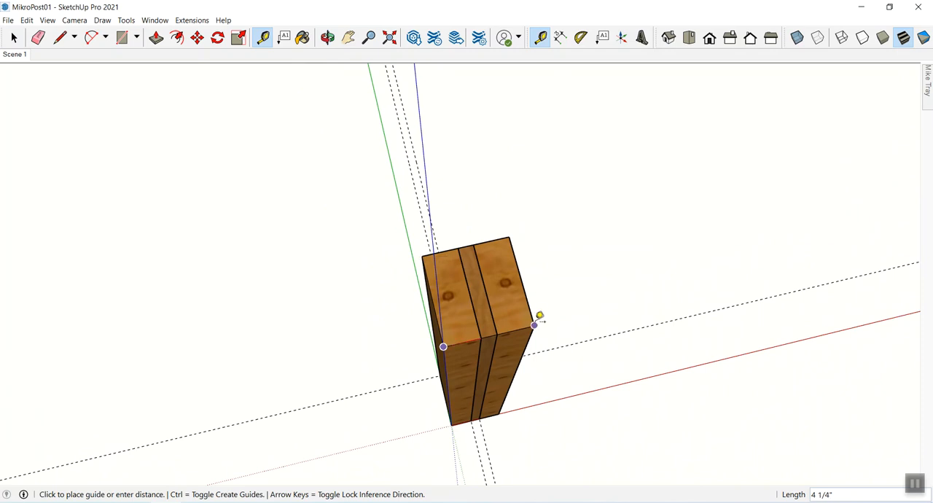
pyautogui.press('space')
# - Measure the thickness of the outer board nearest the origin on the post's top face
pyautogui.press('o')
pyautogui.moveTo(510, 318); pyautogui.dragTo(447, 269)
pyautogui.press('z')
pyautogui.press('h')
pyautogui.press('o')
pyautogui.press('z')
pyautogui.press('h')
pyautogui.press('o')
pyautogui.press('space')
pyautogui.press('t')
pyautogui.click(374, 202)
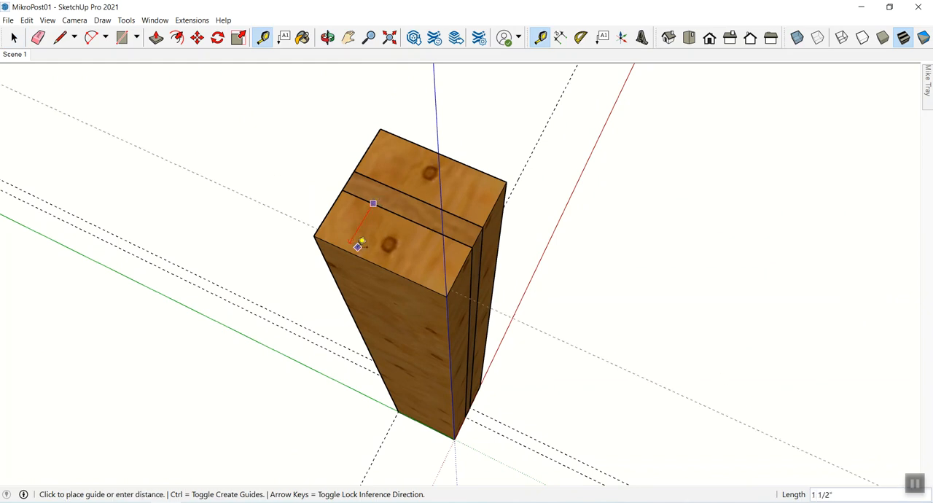
pyautogui.press('space')
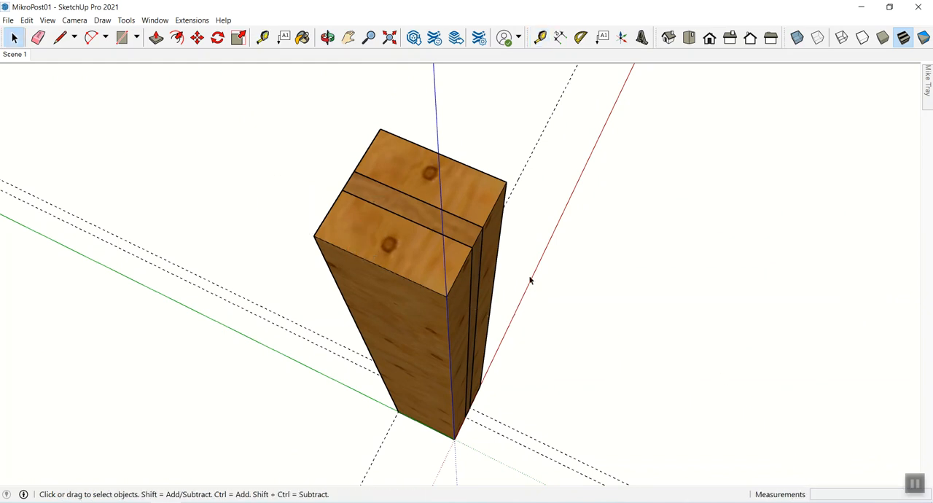
# - Measure the post's full width across all three boards at the top again
pyautogui.press('t')
pyautogui.click(447, 296)
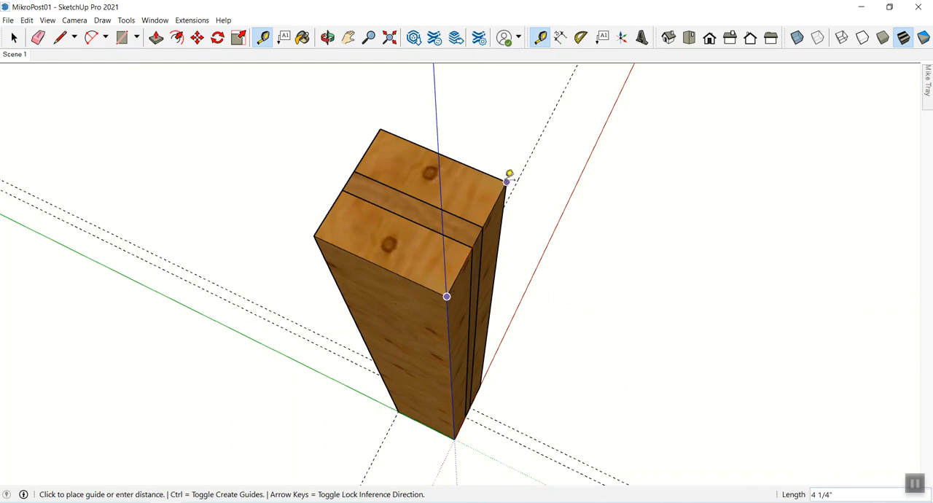
pyautogui.press('space')
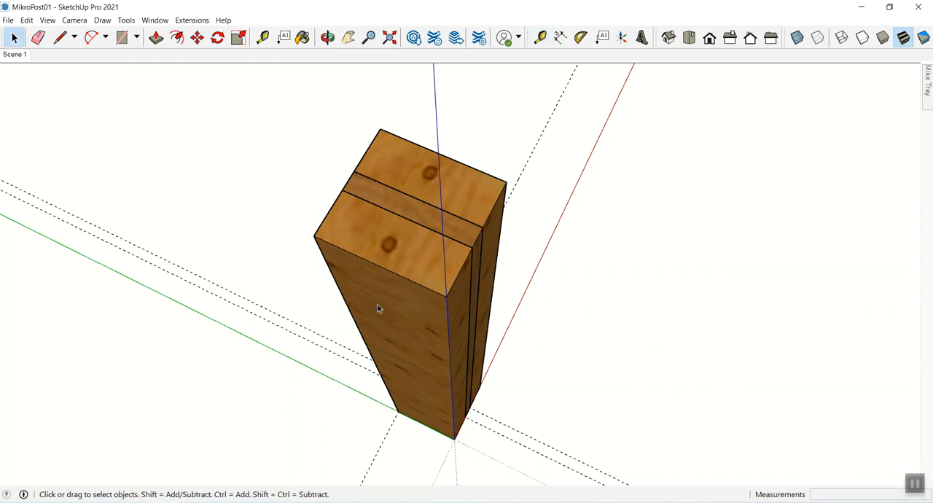
# - Pull the large outside face of the outer board component outward 1/8" to thicken both mirrored outer boards
pyautogui.doubleClick(377, 305)
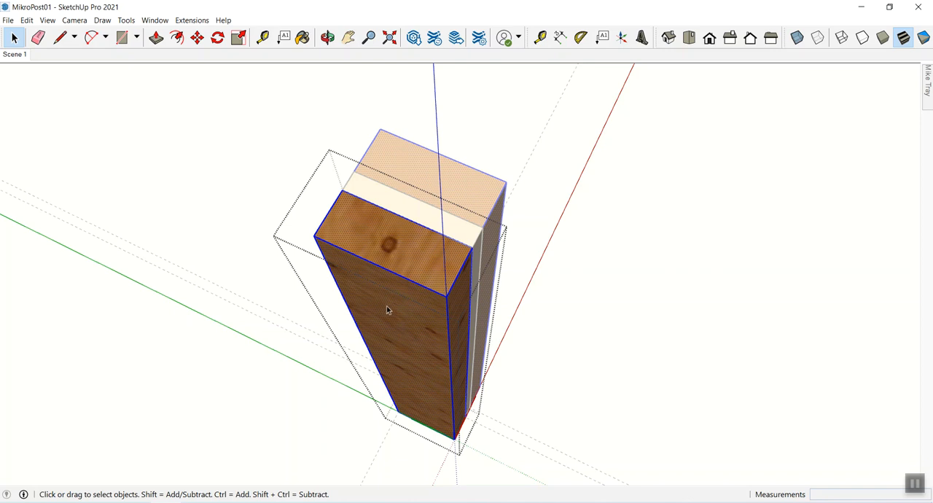
pyautogui.press('p')
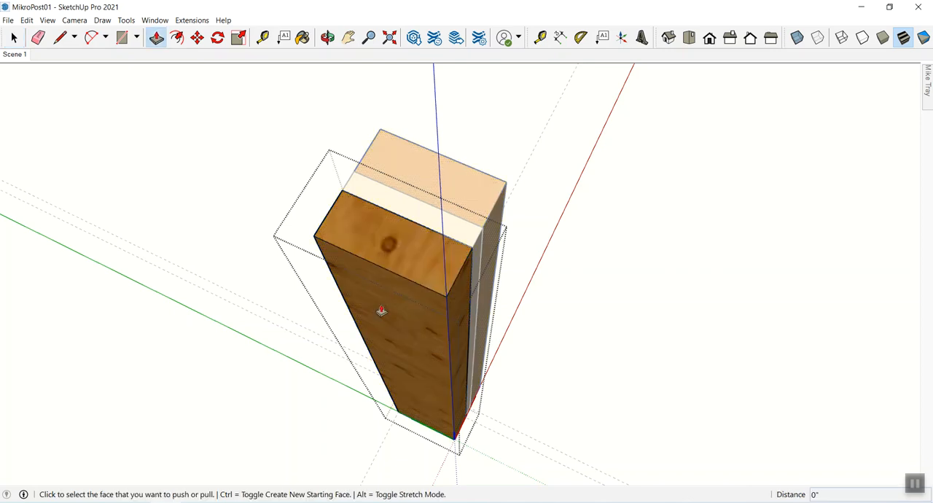
pyautogui.click(386, 309)
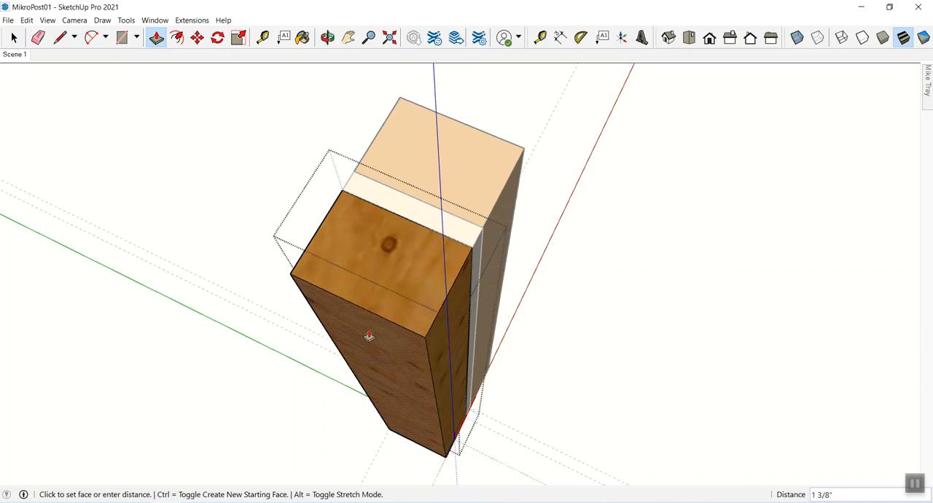
pyautogui.click(384, 312)
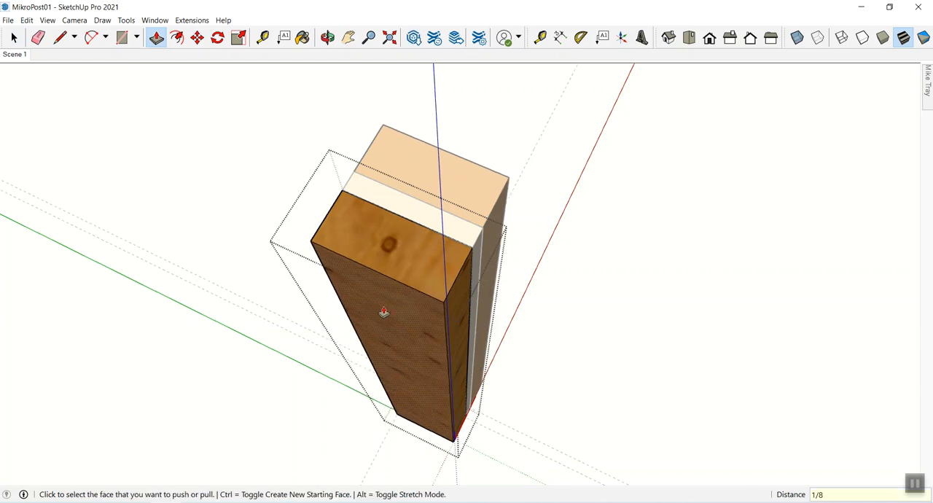
pyautogui.click(384, 312)
pyautogui.click(385, 312)
pyautogui.press('space')
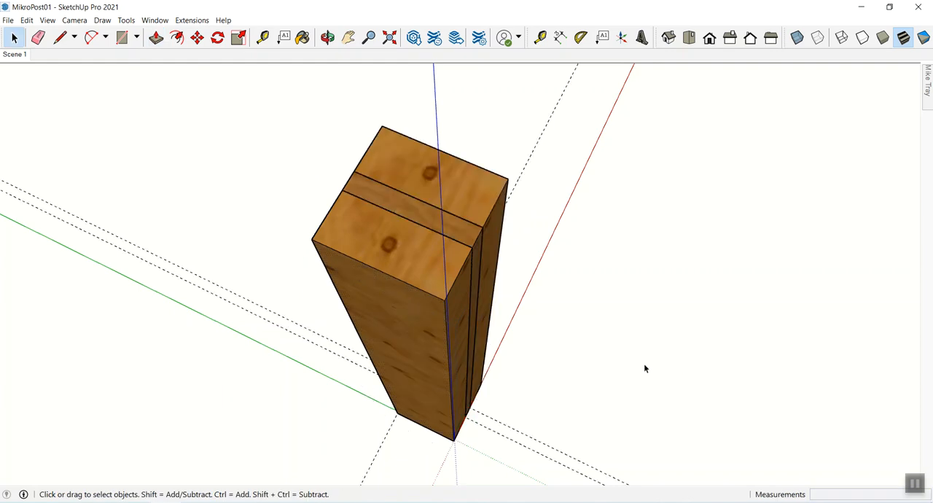
# - Measure the thickness of each outer board along the post's top edge, on both sides of the inner board
pyautogui.press('t')
pyautogui.click(343, 189)
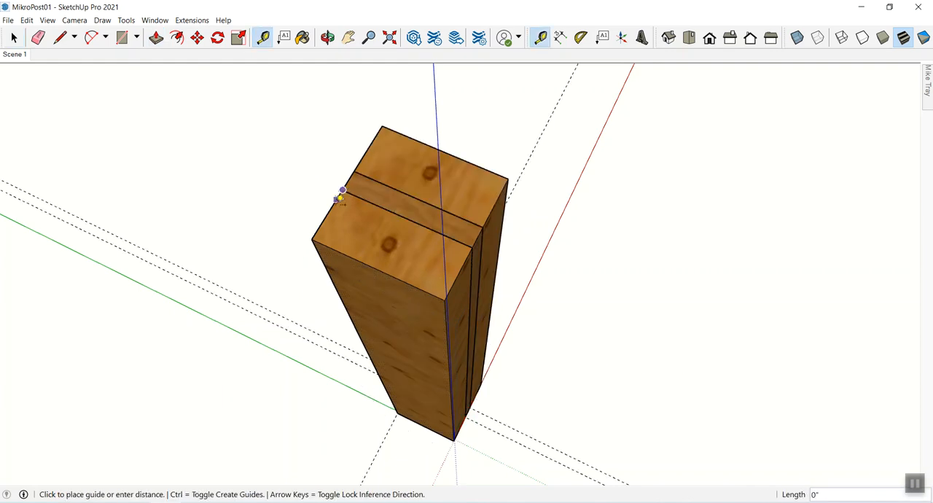
pyautogui.click(315, 238)
pyautogui.press('space')
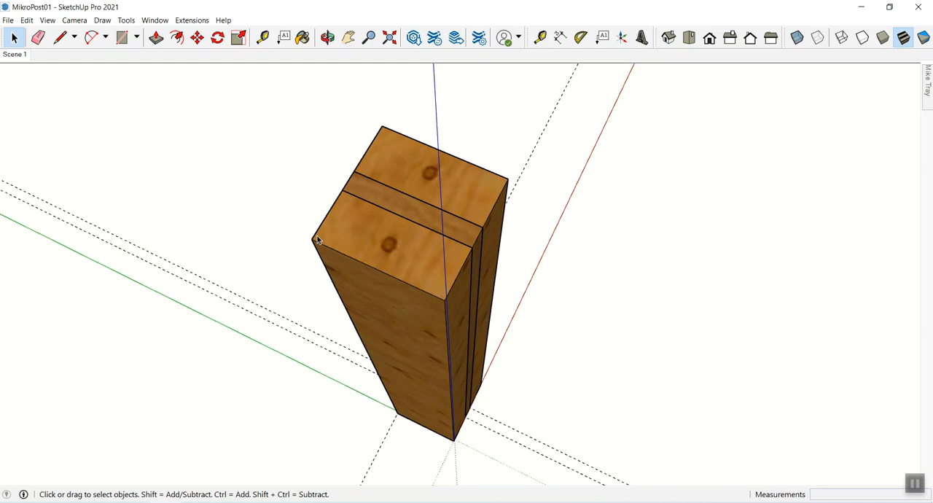
pyautogui.press('t')
pyautogui.click(354, 171)
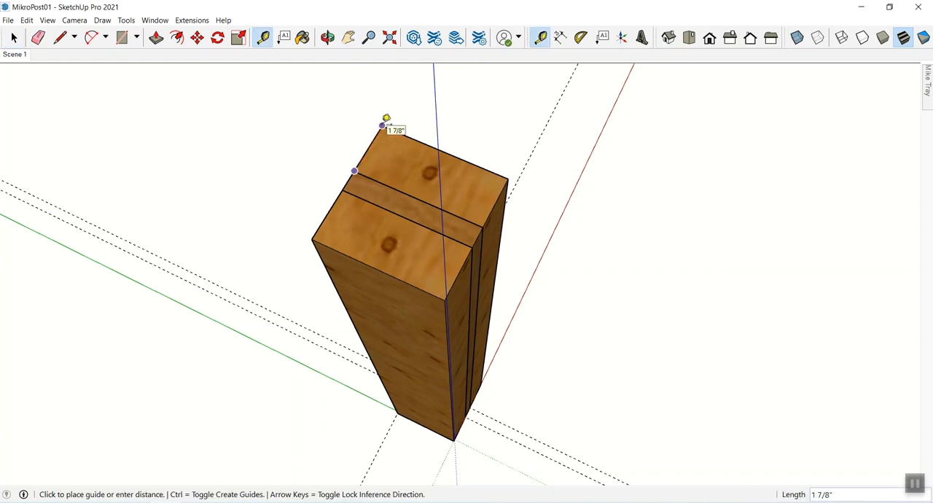
pyautogui.click(383, 126)
pyautogui.press('space')
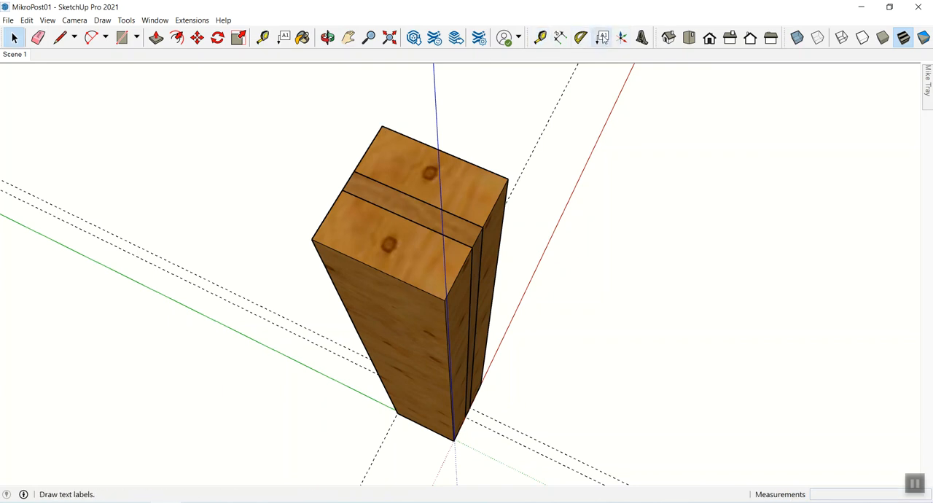
# - Measure the long top edge of the outer board to check the post's other cross-section dimension
pyautogui.press('t')
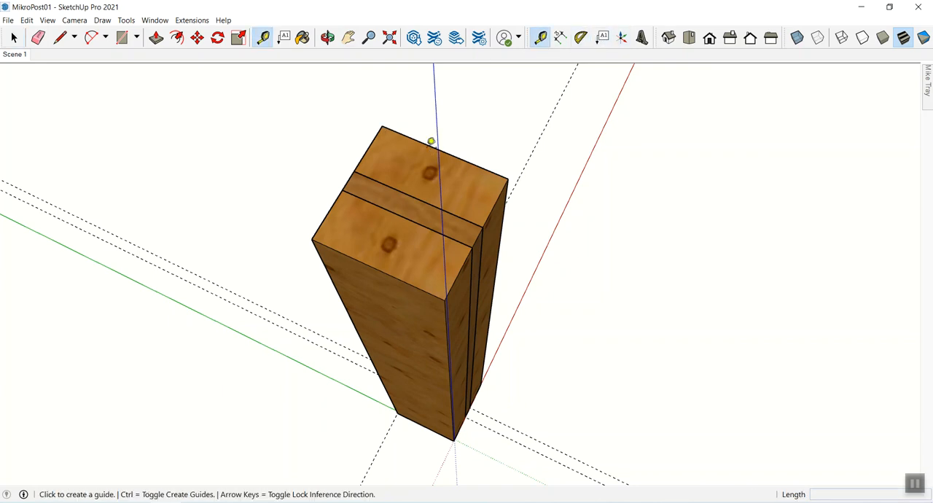
pyautogui.click(313, 239)
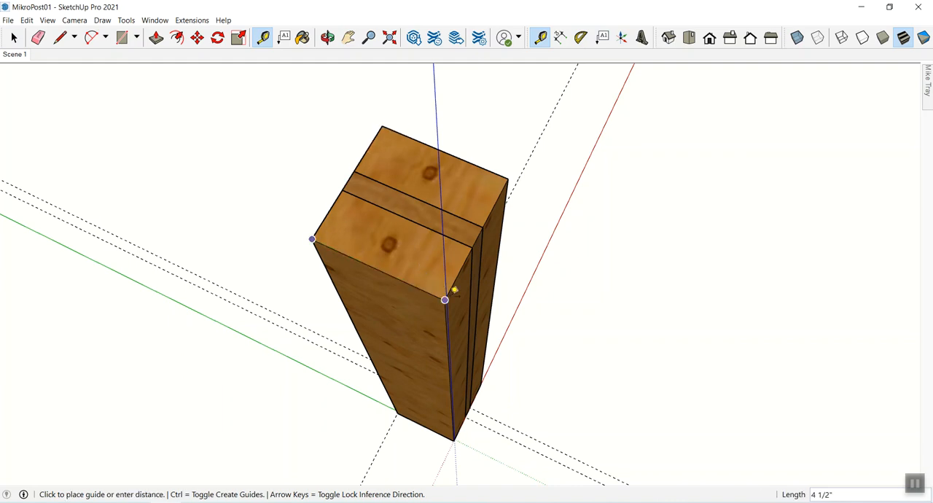
pyautogui.press('space')
# - Save the model as a new file named MikroPost02 in the THREADED TENONS - BUSINESS folder
pyautogui.moveTo(592, 345); pyautogui.dragTo(691, 443, button='middle')
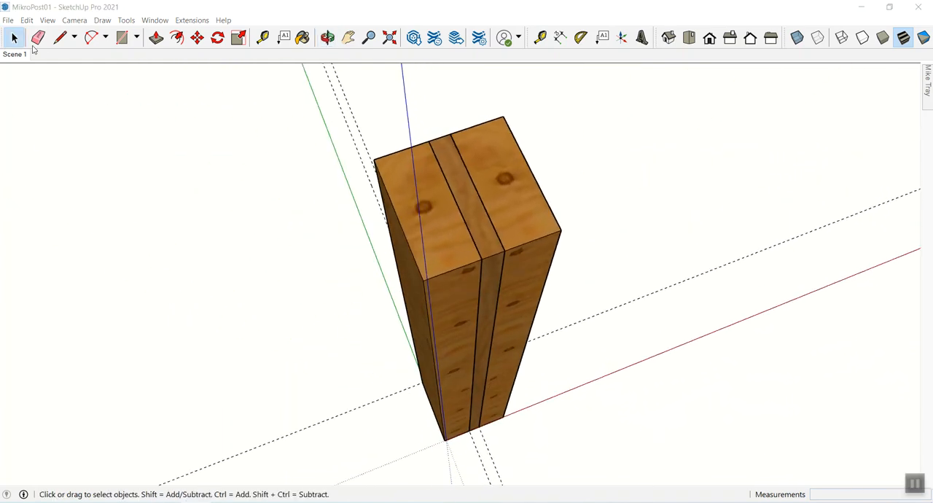
pyautogui.click(8, 21)
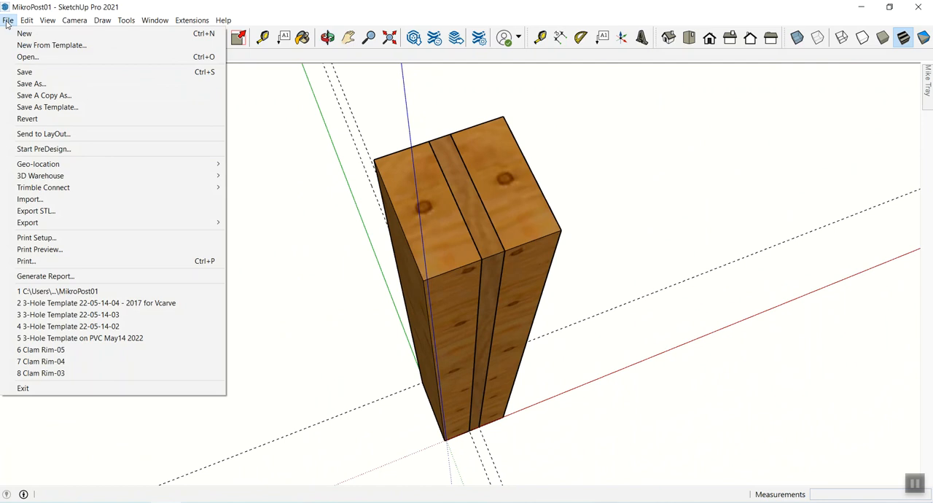
pyautogui.click(25, 85)
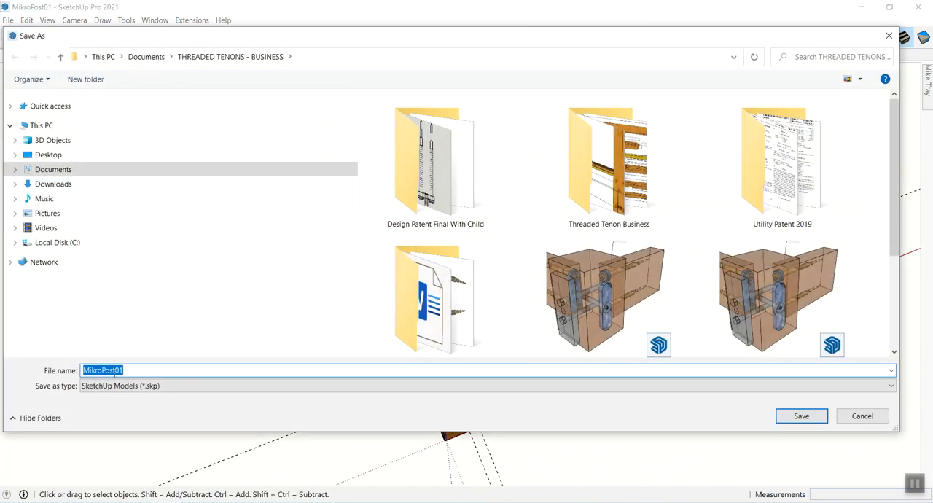
pyautogui.click(133, 370)
pyautogui.press('BackSpace')
pyautogui.press('BackSpace')
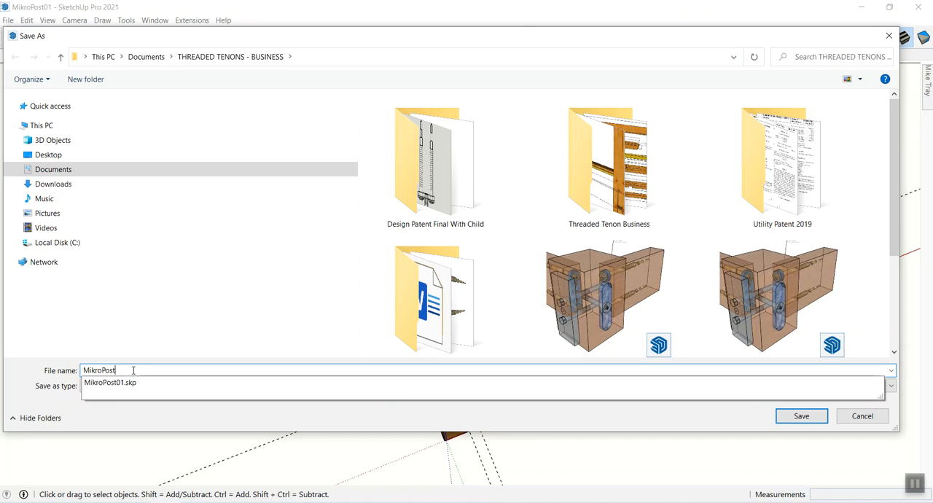
pyautogui.write('02')
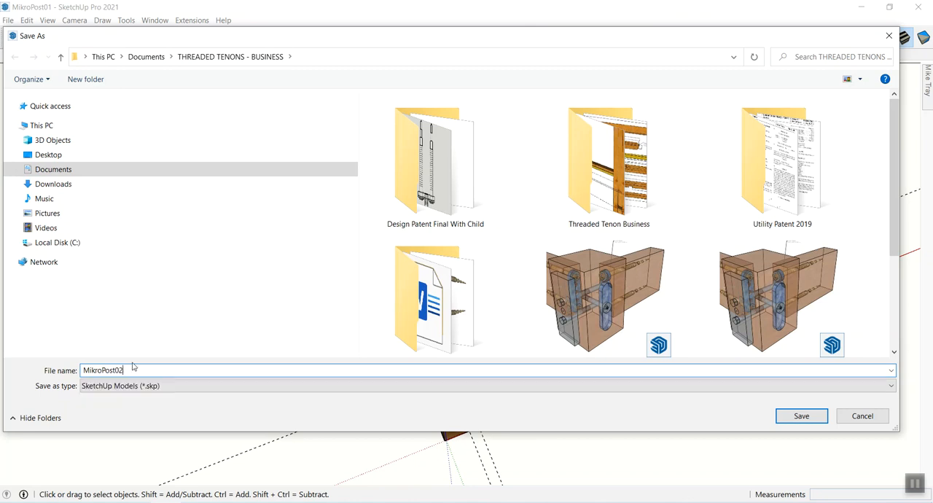
pyautogui.click(818, 416)
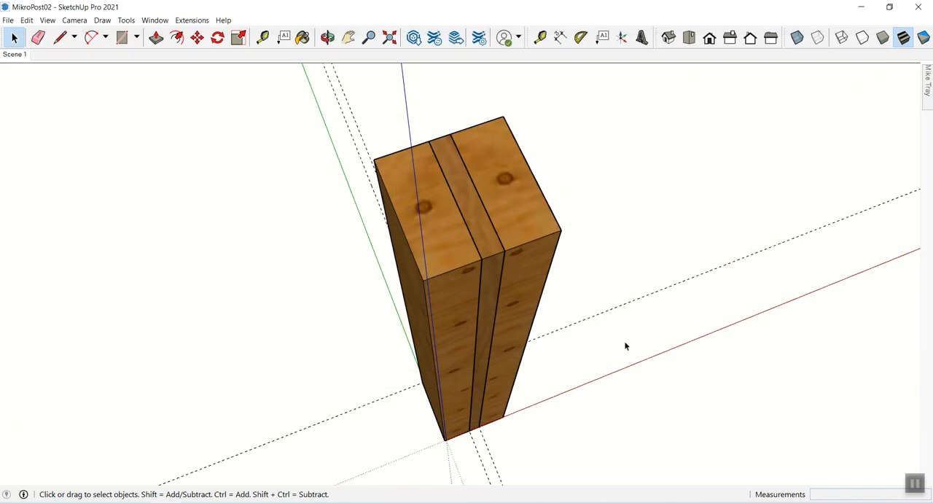
# - Examine the layered post's top and front from several angles and distances
pyautogui.scroll(-4, 500, 244)
pyautogui.keyDown('shift'); pyautogui.moveTo(477, 244); pyautogui.dragTo(412, 307, button='middle'); pyautogui.keyUp('shift')
pyautogui.scroll(2, 401, 191)
pyautogui.scroll(2, 416, 184)
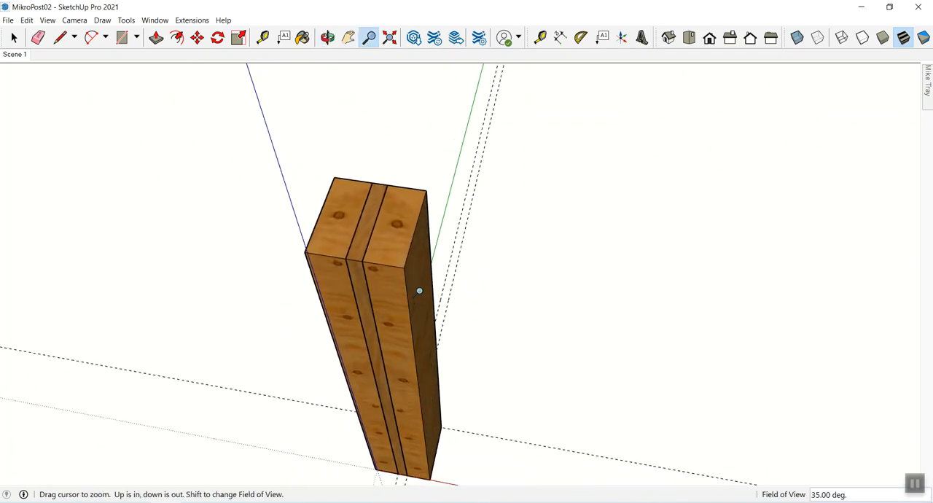
pyautogui.scroll(5, 420, 296)
pyautogui.moveTo(384, 227); pyautogui.dragTo(357, 245)
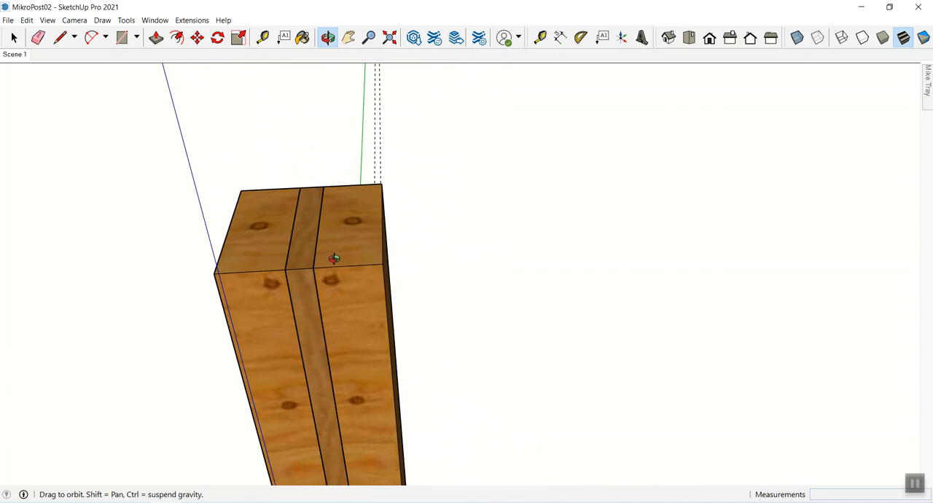
pyautogui.press('space')
pyautogui.moveTo(317, 296); pyautogui.dragTo(315, 389, button='middle')
pyautogui.moveTo(318, 290); pyautogui.dragTo(356, 227)
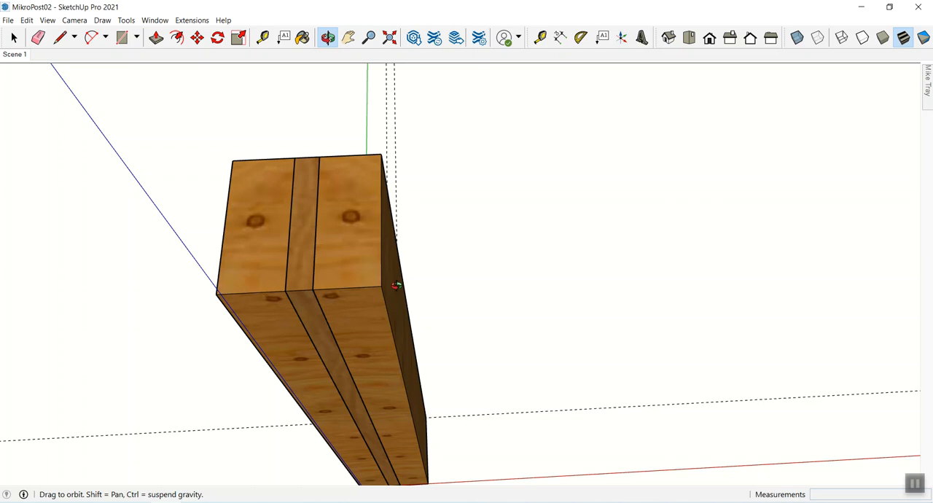
pyautogui.moveTo(396, 292); pyautogui.dragTo(341, 221)
pyautogui.press('z')
pyautogui.press('h')
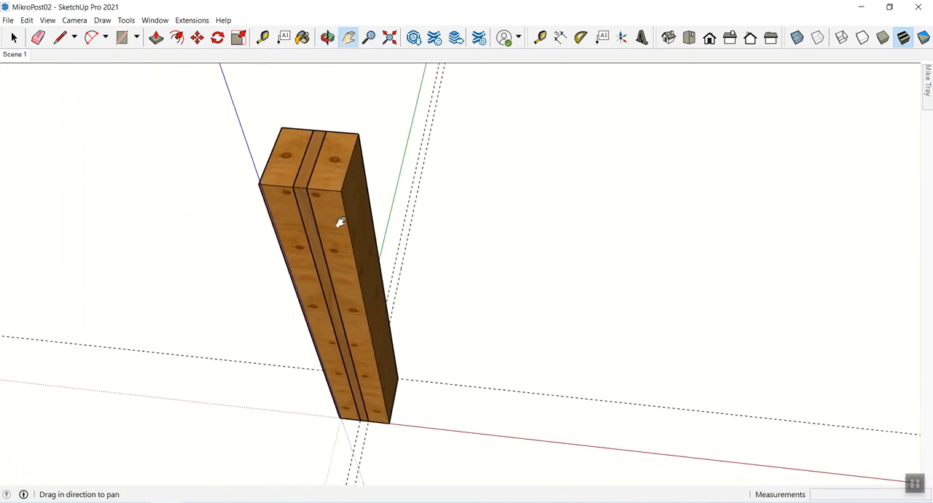
pyautogui.press('space')
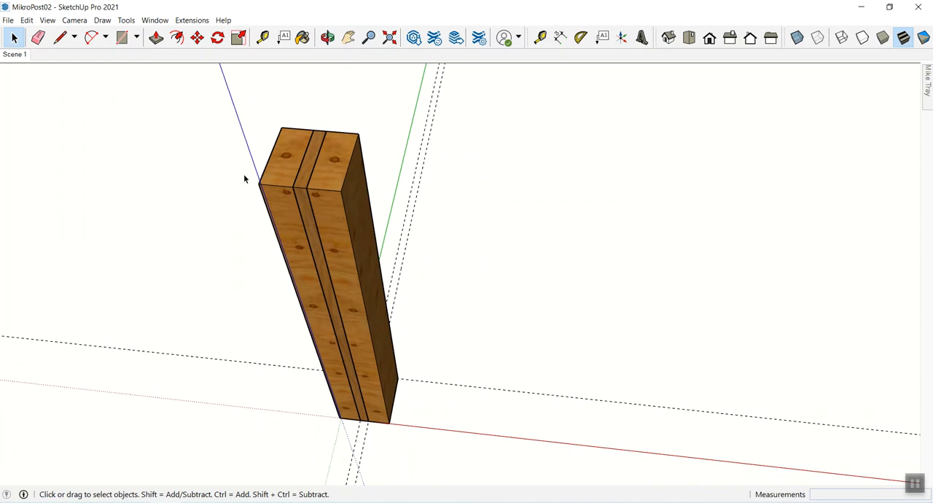
# - Delete all existing guides and place a new guide along the red axis
pyautogui.click(27, 19)
pyautogui.click(61, 119)
pyautogui.press('t')
pyautogui.click(494, 435)
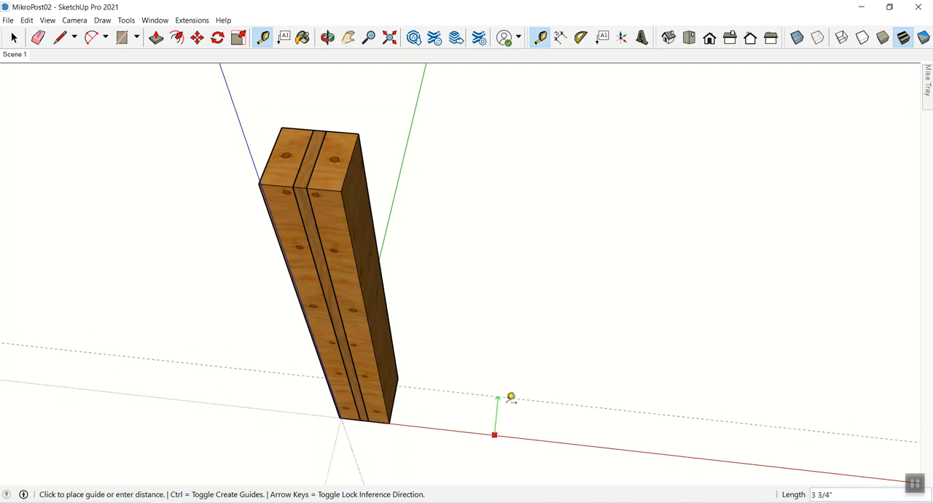
pyautogui.click(500, 427)
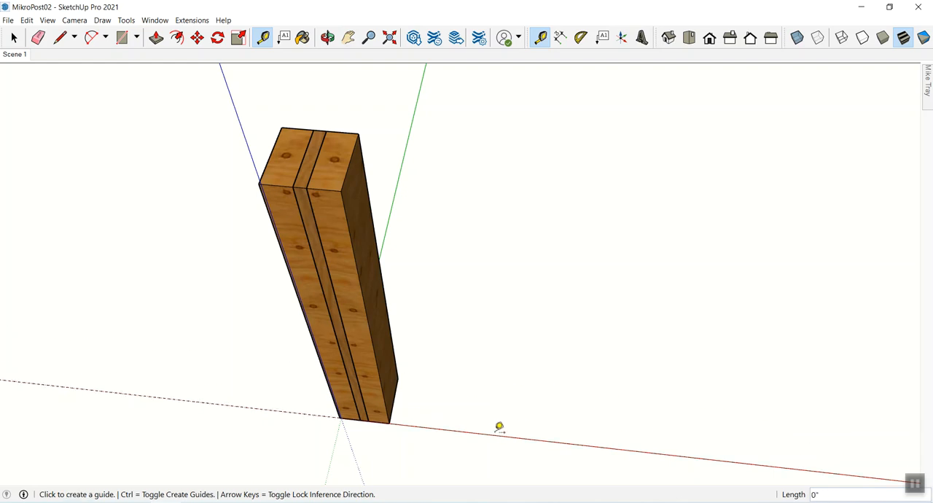
# - Copy the outer board at the origin together with the inner board 10' along the red axis, using their bottom corner as base point
pyautogui.press('z')
pyautogui.moveTo(514, 345); pyautogui.dragTo(518, 434)
pyautogui.press('h')
pyautogui.moveTo(589, 384); pyautogui.dragTo(508, 350)
pyautogui.press('space')
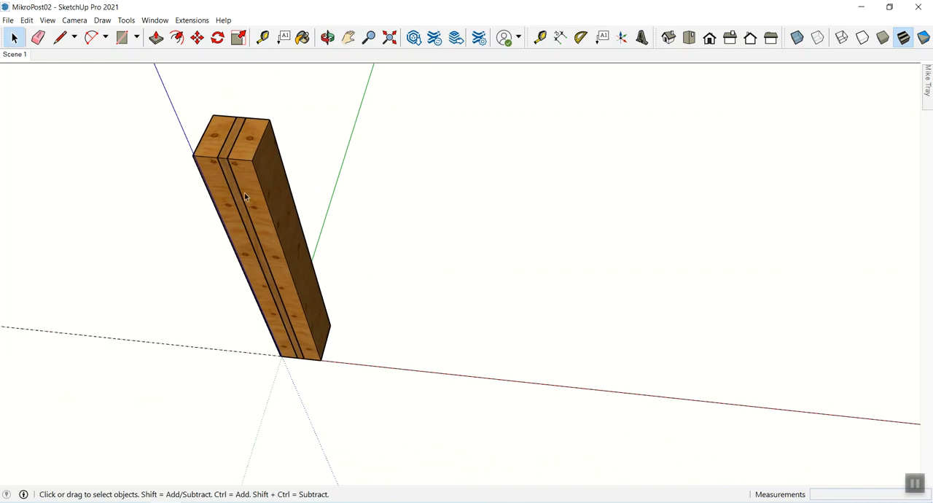
pyautogui.click(245, 155)
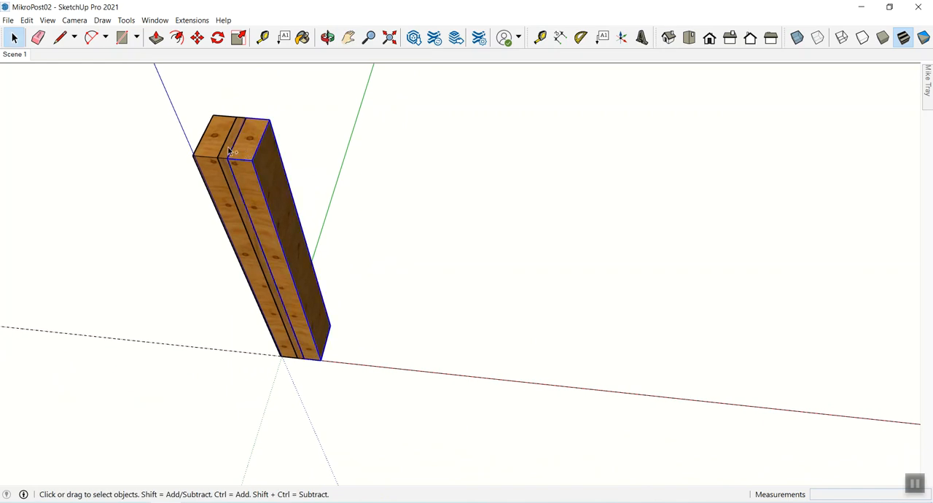
pyautogui.click(203, 152)
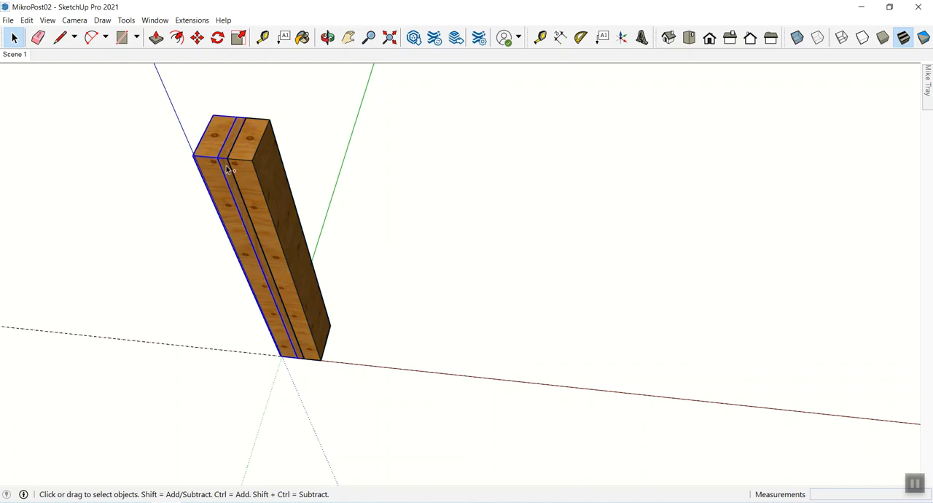
pyautogui.press('m')
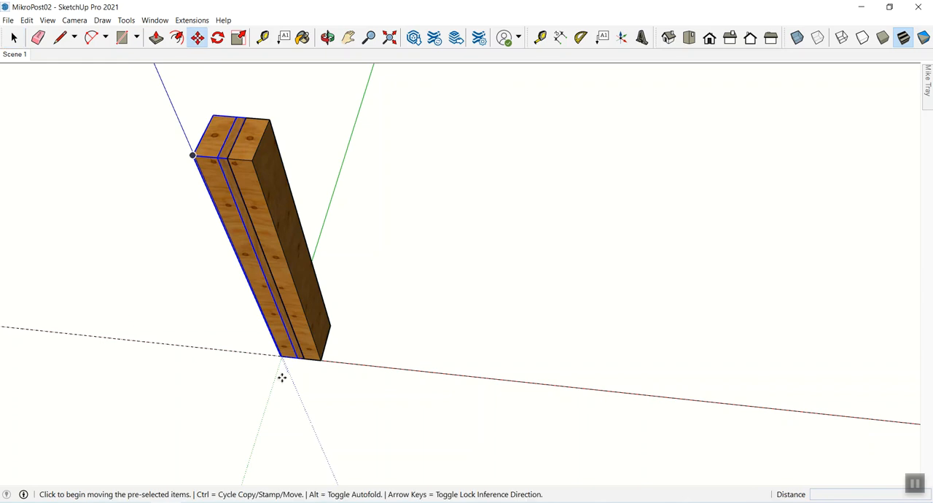
pyautogui.click(279, 356)
pyautogui.press('ctrl')
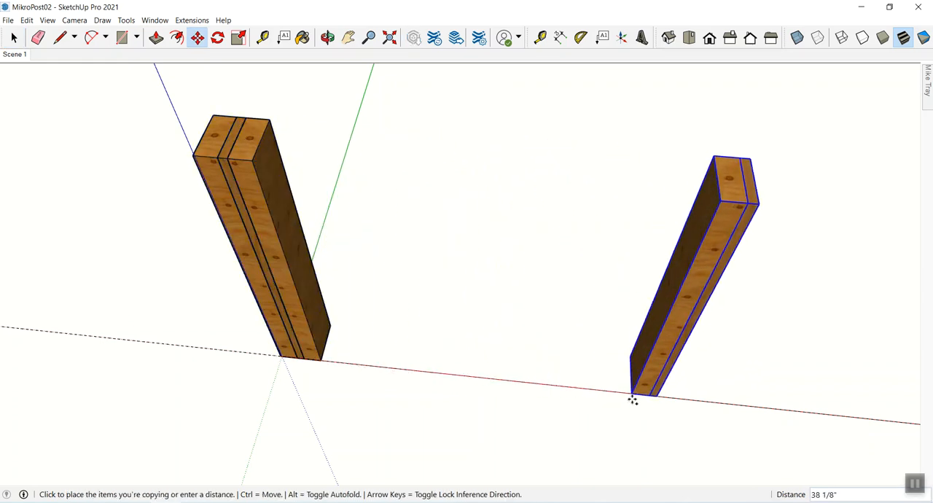
pyautogui.click(676, 399)
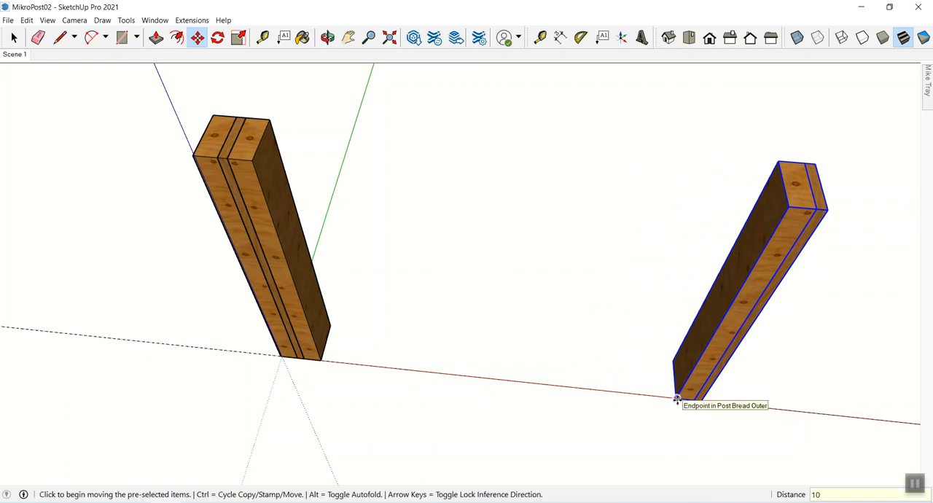
pyautogui.press('Return')
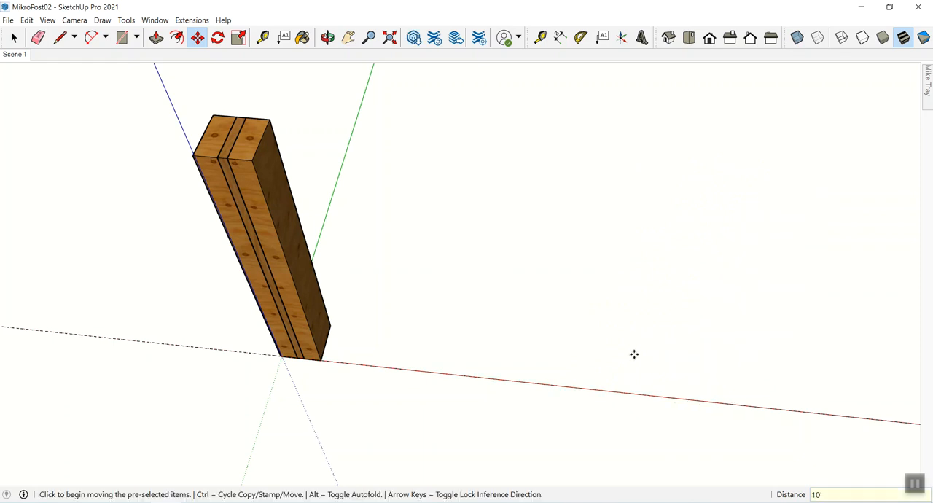
# - Group the three boards of the layered post standing at the origin
pyautogui.press('z')
pyautogui.moveTo(602, 285); pyautogui.dragTo(525, 435)
pyautogui.moveTo(576, 248); pyautogui.dragTo(543, 394)
pyautogui.moveTo(624, 190); pyautogui.dragTo(441, 233)
pyautogui.press('h')
pyautogui.press('space')
pyautogui.click(237, 212)
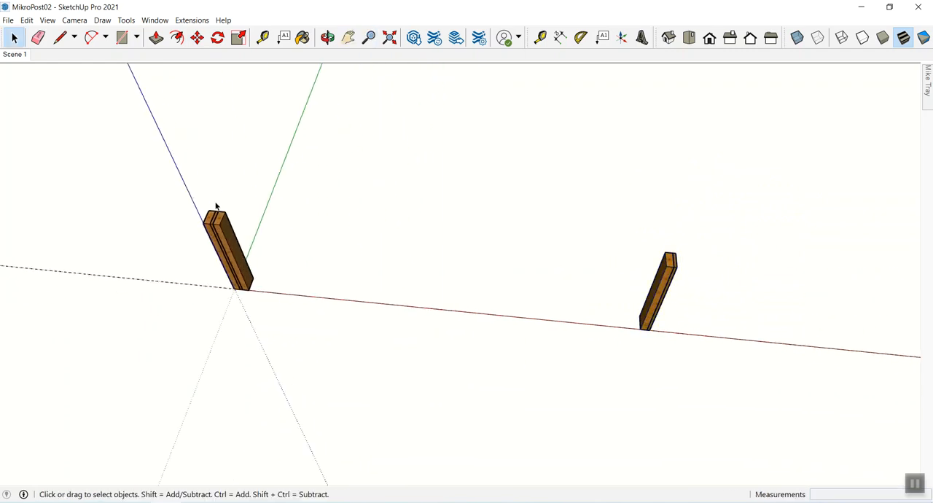
pyautogui.moveTo(175, 179); pyautogui.dragTo(288, 325)
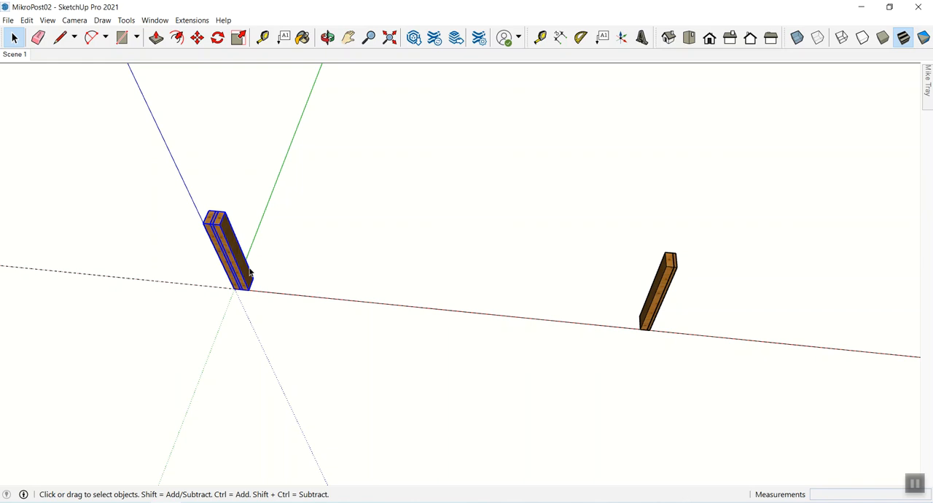
pyautogui.rightClick(228, 235)
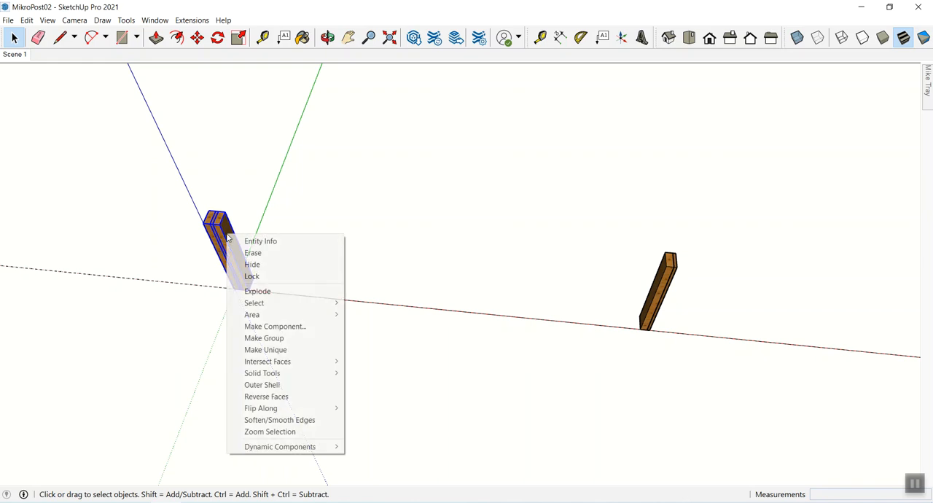
pyautogui.click(265, 338)
pyautogui.click(428, 315)
# - Hide the grouped layered post at the origin, leaving the copied board pair displayed
pyautogui.press('z')
pyautogui.moveTo(420, 320); pyautogui.dragTo(537, 316)
pyautogui.press('space')
pyautogui.click(154, 227)
pyautogui.rightClick(154, 222)
pyautogui.click(173, 256)
# - Frame the copied outer and inner boards in a close view and save it as a new scene named CutList
pyautogui.press('h')
pyautogui.moveTo(323, 270); pyautogui.dragTo(233, 275)
pyautogui.press('z')
pyautogui.moveTo(304, 292); pyautogui.dragTo(304, 210)
pyautogui.moveTo(329, 313); pyautogui.dragTo(352, 263)
pyautogui.press('space')
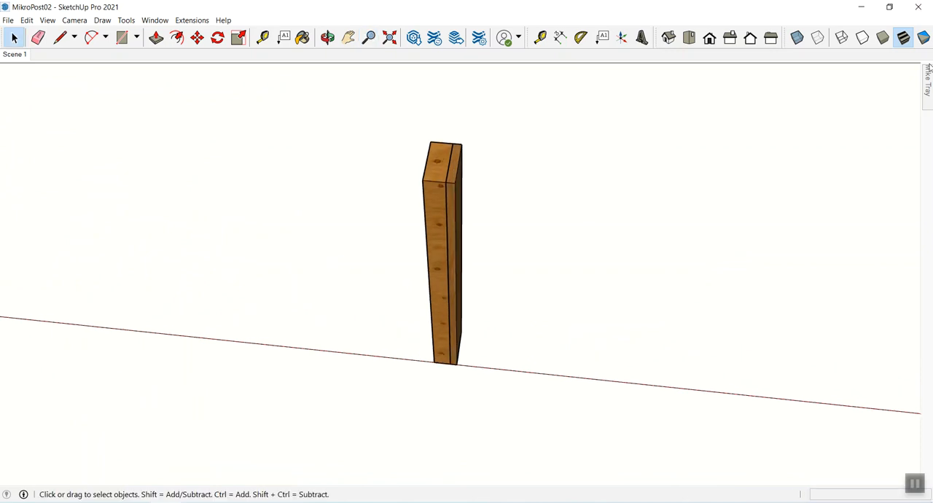
pyautogui.moveTo(926, 94)
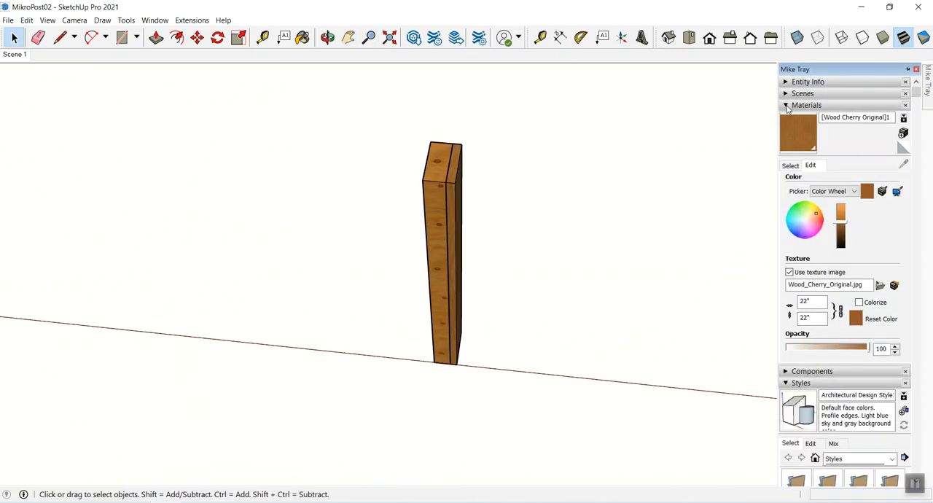
pyautogui.click(788, 107)
pyautogui.click(787, 95)
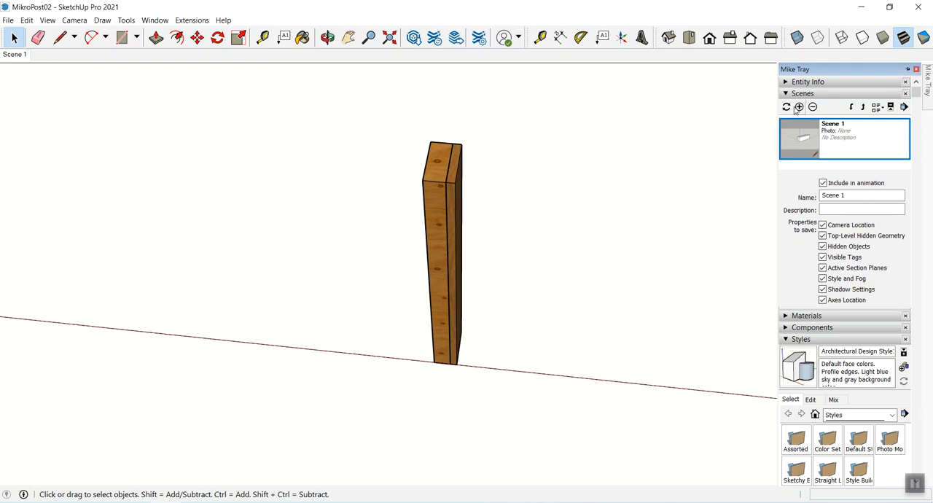
pyautogui.click(799, 107)
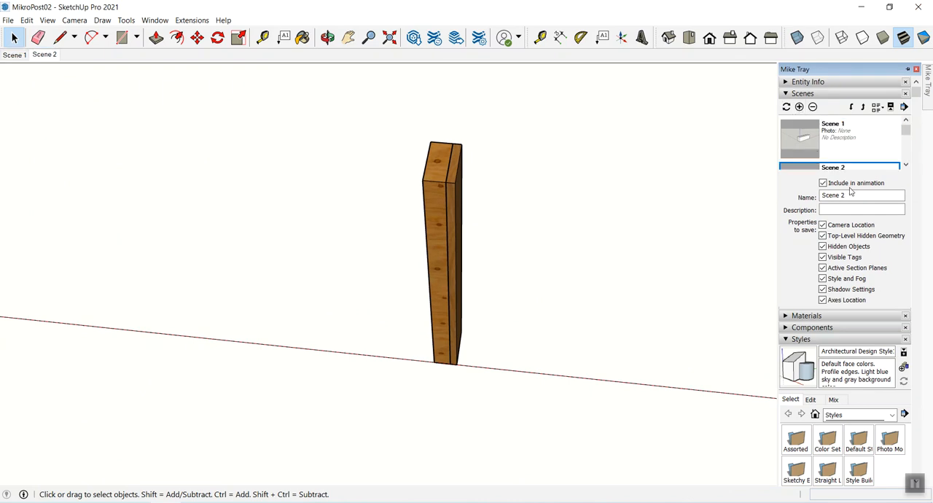
pyautogui.moveTo(850, 195); pyautogui.dragTo(809, 195)
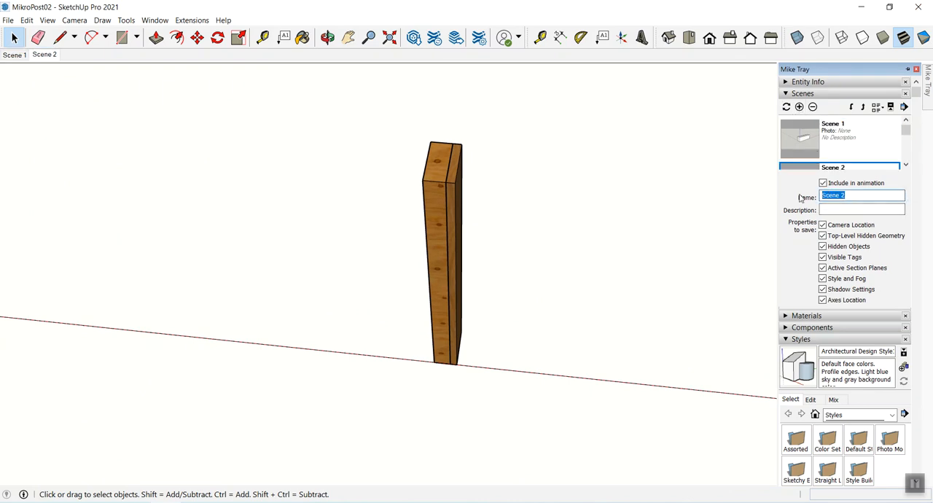
pyautogui.write('CutLis')
pyautogui.press('Return')
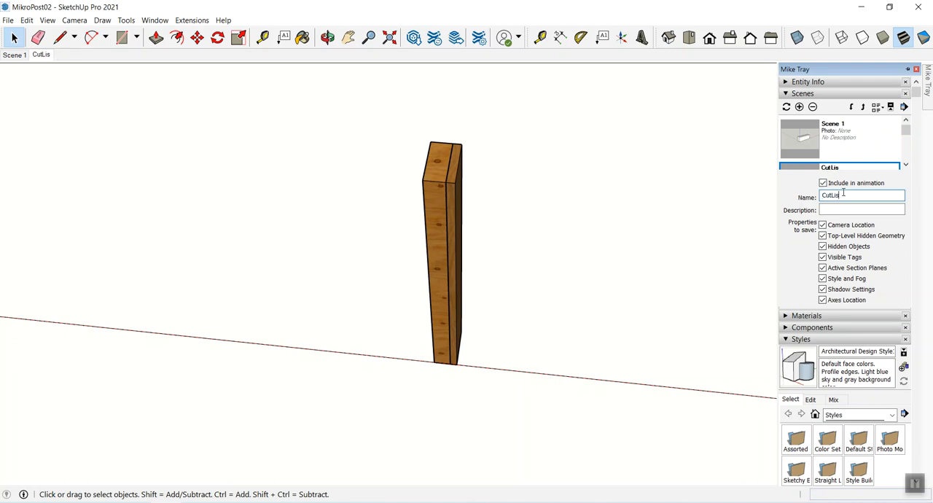
pyautogui.click(706, 246)
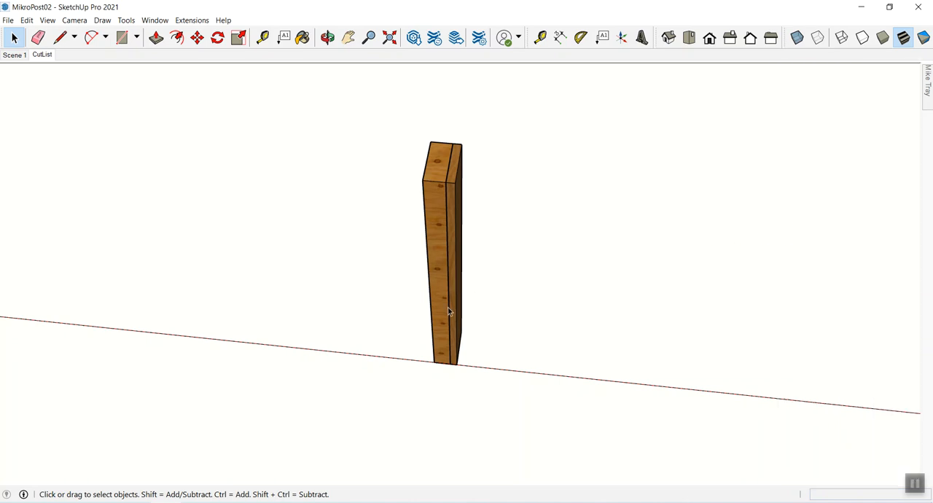
# - Switch to Scene 1, frame the full height of the layered post, and update the scene with this view
pyautogui.click(13, 56)
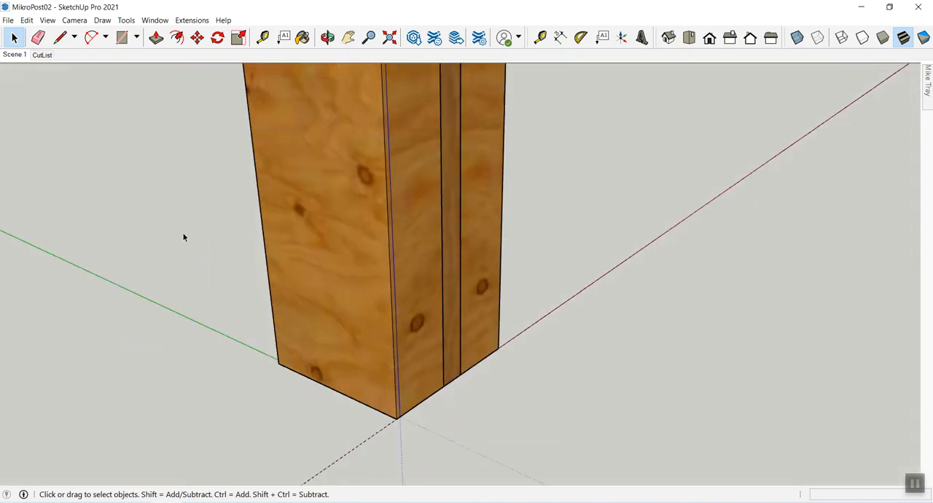
pyautogui.press('z')
pyautogui.moveTo(403, 233)
pyautogui.mouseDown()
pyautogui.moveTo(400, 252)
pyautogui.moveTo(417, 231)
pyautogui.moveTo(411, 293)
pyautogui.moveTo(389, 323)
pyautogui.moveTo(409, 313)
pyautogui.moveTo(415, 247)
pyautogui.mouseUp()
pyautogui.press('h')
pyautogui.moveTo(420, 270); pyautogui.dragTo(414, 319)
pyautogui.press('space')
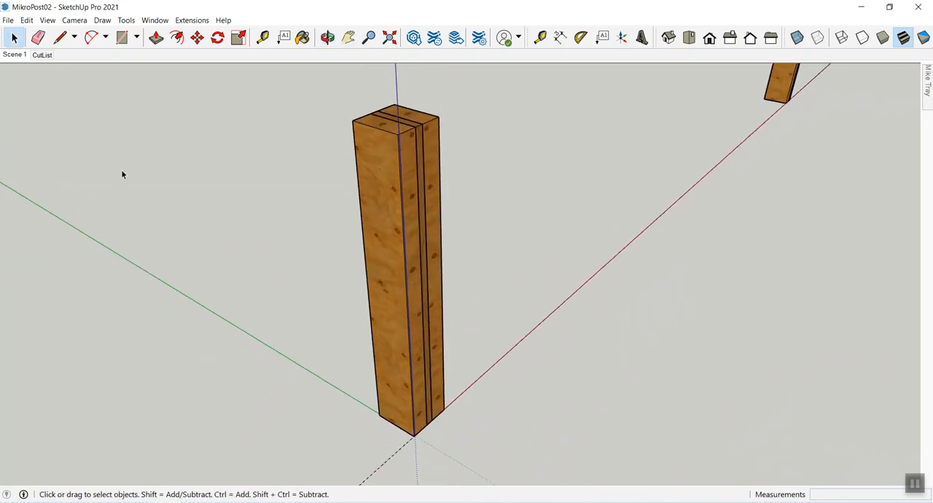
pyautogui.rightClick(17, 58)
pyautogui.click(44, 98)
pyautogui.click(783, 97)
pyautogui.rightClick(783, 89)
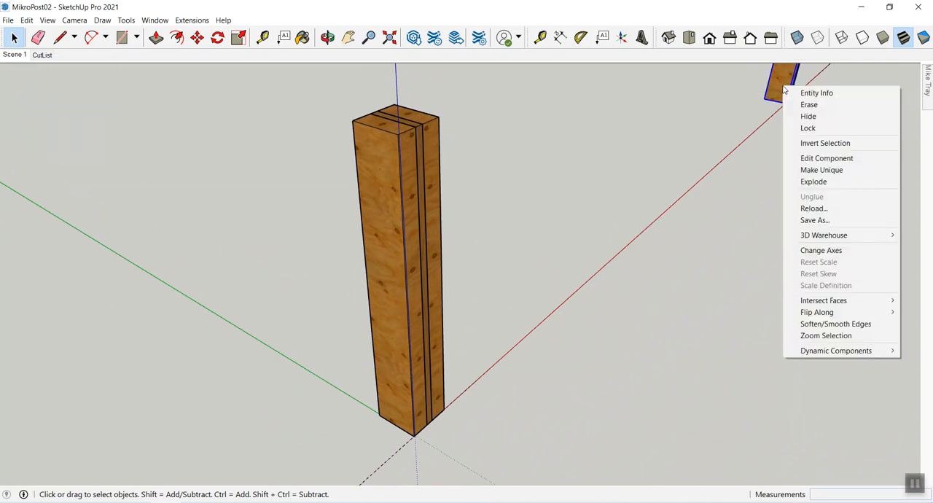
pyautogui.click(806, 120)
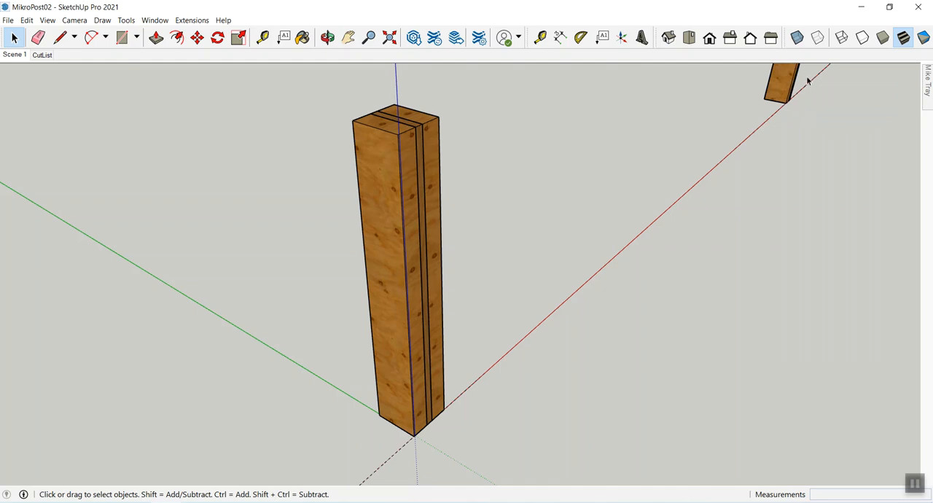
# - Group the copied outer and inner boards together with the guide
pyautogui.click(784, 91)
pyautogui.rightClick(786, 94)
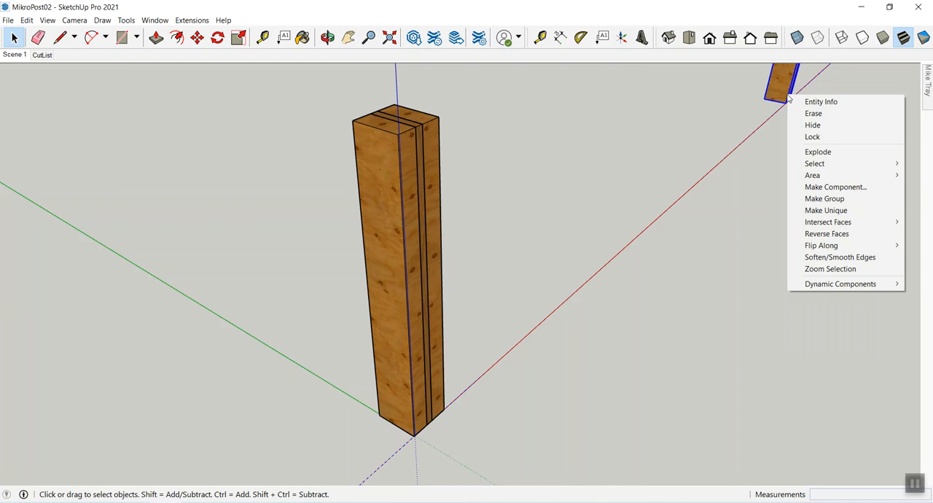
pyautogui.click(816, 200)
pyautogui.click(789, 146)
# - Hide the group of copied boards and update Scene 1 with only the layered post displayed
pyautogui.rightClick(778, 92)
pyautogui.click(802, 124)
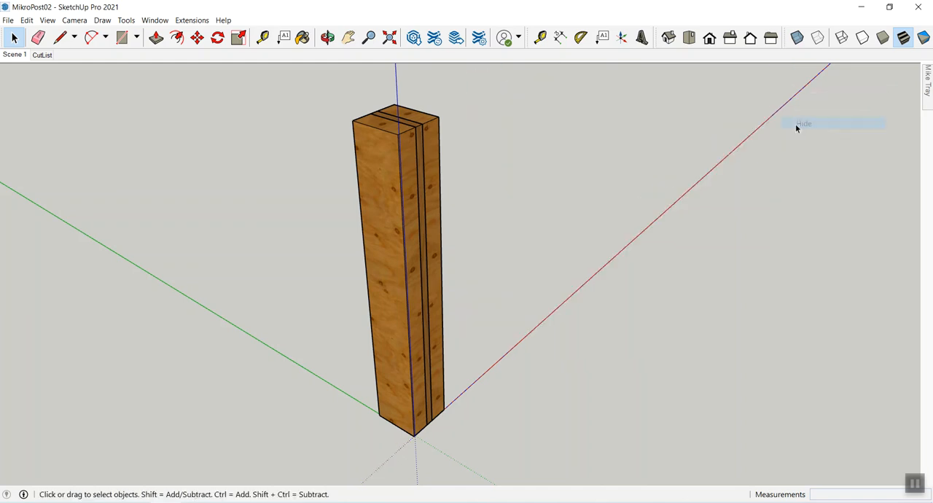
pyautogui.rightClick(20, 58)
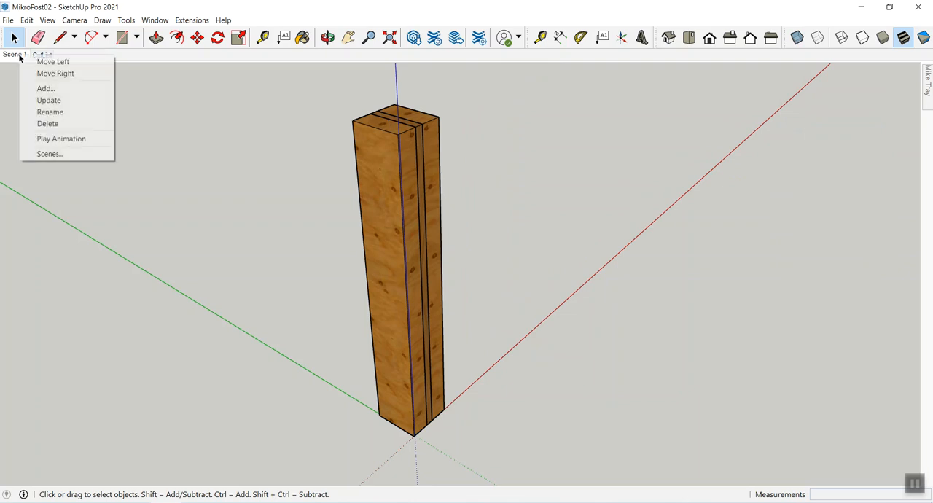
pyautogui.click(46, 98)
# - Switch to the CutList scene and display hidden objects only long enough to inspect the hidden post at the origin
pyautogui.click(43, 56)
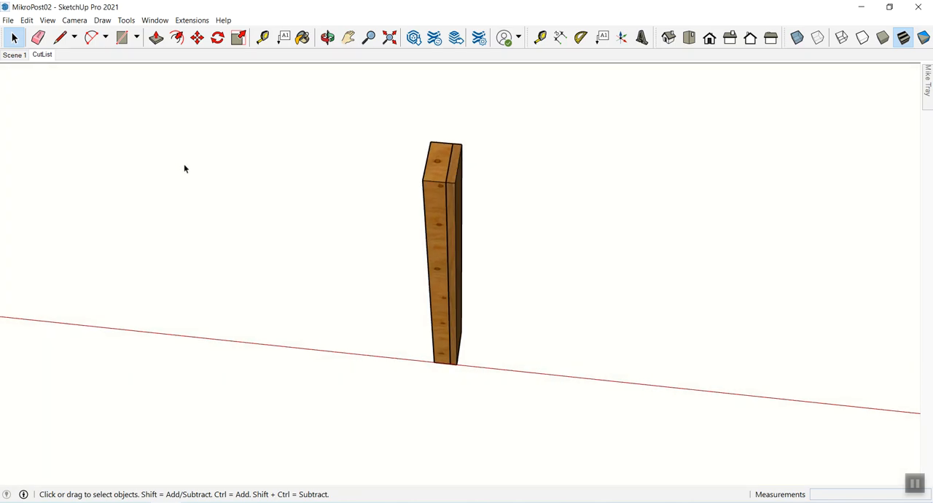
pyautogui.press('o')
pyautogui.moveTo(333, 236); pyautogui.dragTo(123, 131)
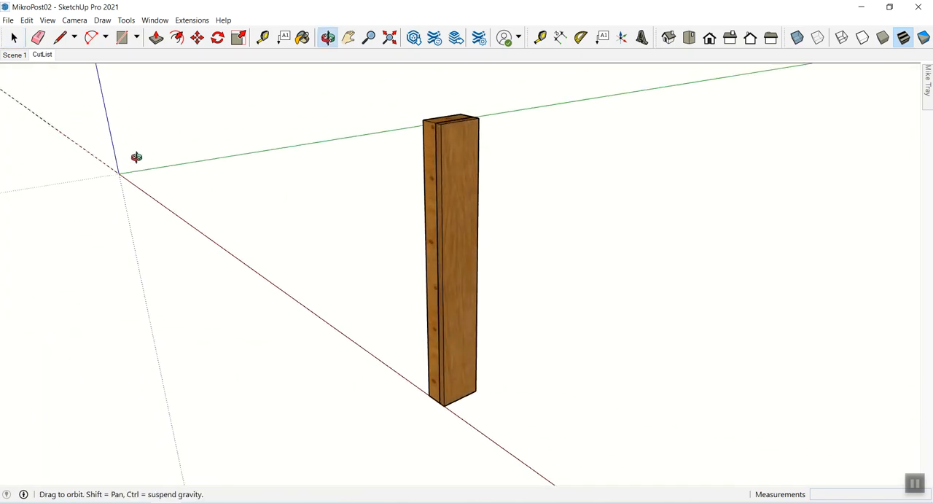
pyautogui.press('space')
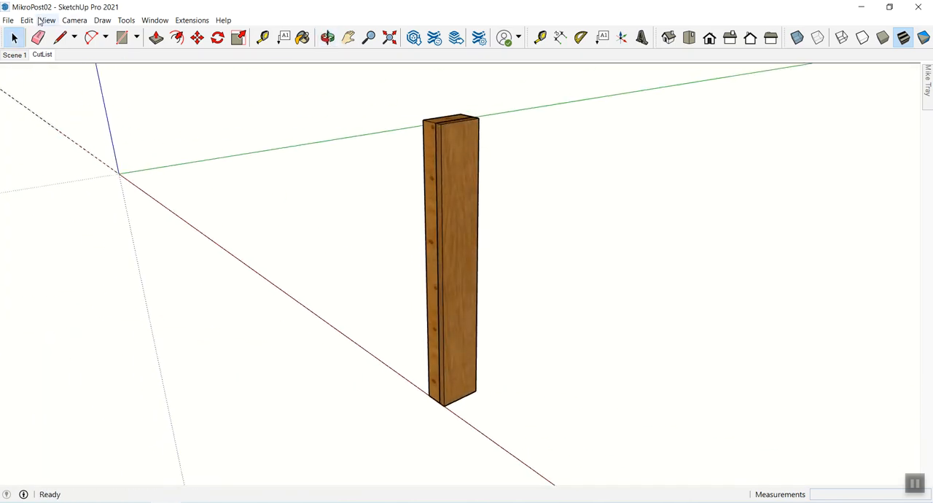
pyautogui.click(45, 21)
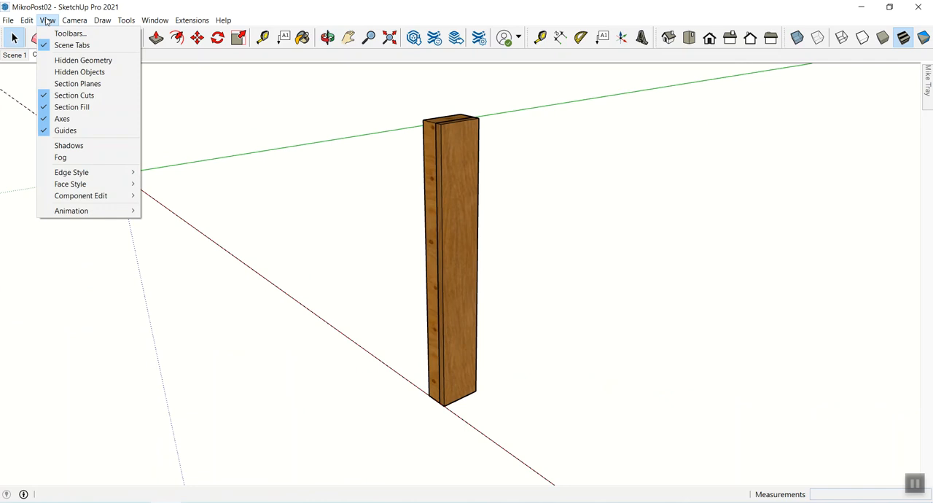
pyautogui.click(62, 72)
pyautogui.moveTo(127, 162); pyautogui.dragTo(281, 182, button='middle')
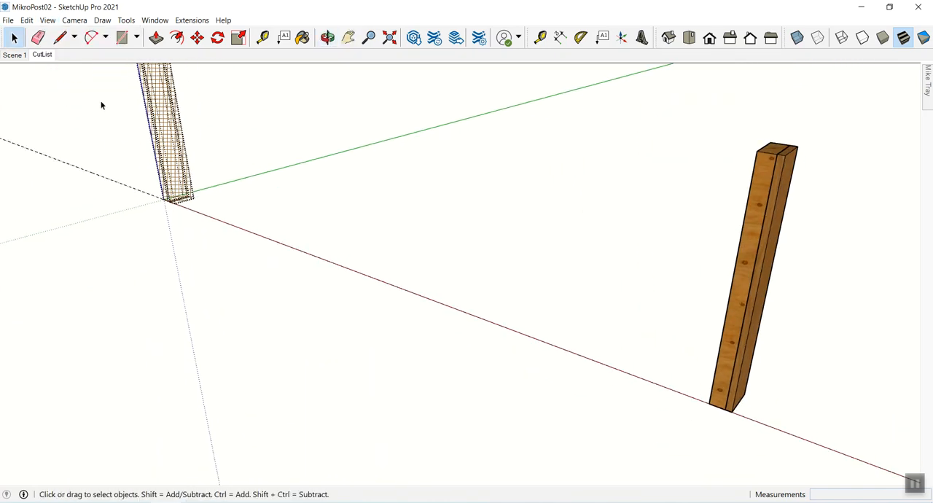
pyautogui.click(47, 20)
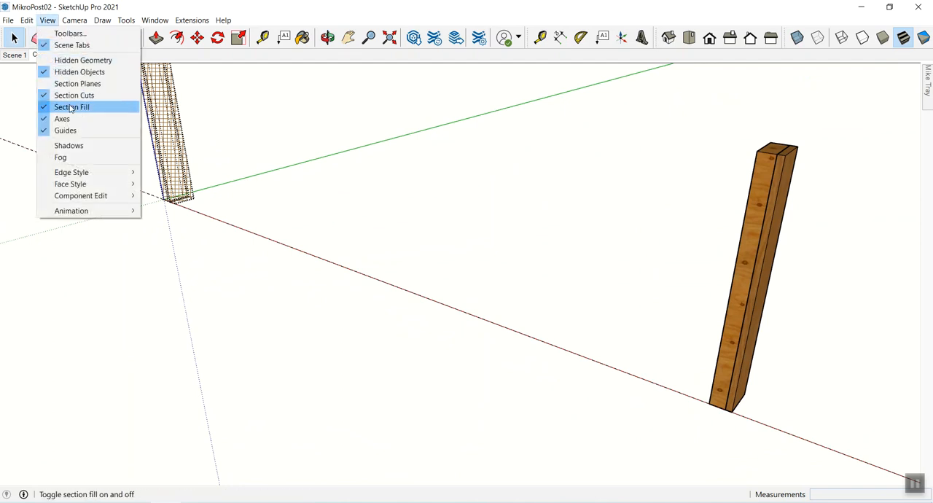
pyautogui.click(73, 72)
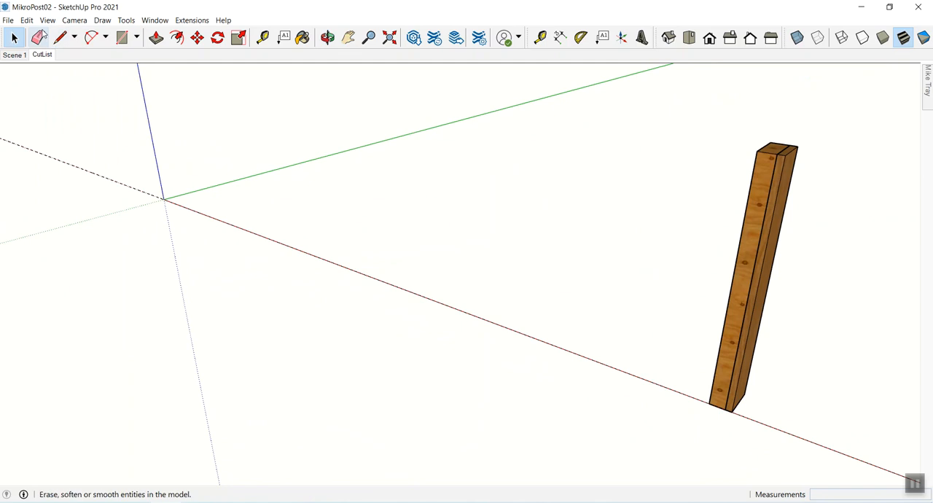
# - Return to the saved CutList scene and delete all guides
pyautogui.click(42, 55)
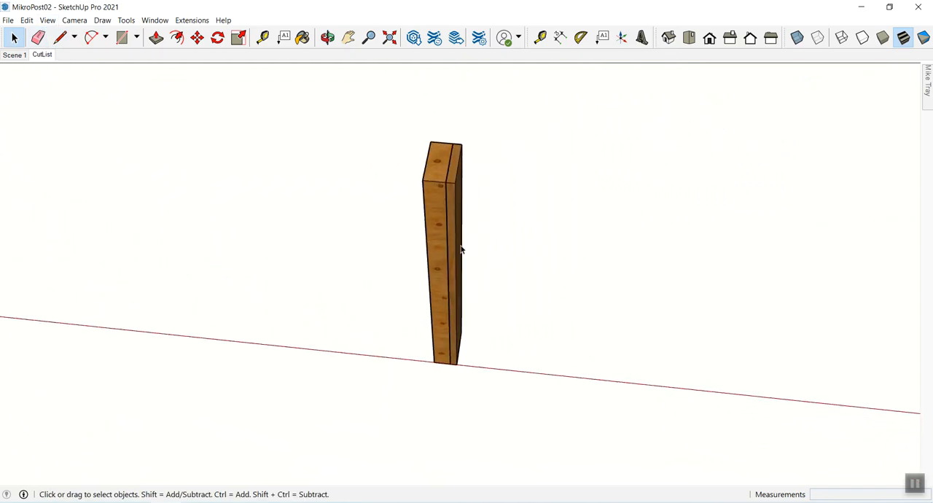
pyautogui.moveTo(450, 263); pyautogui.dragTo(434, 253, button='middle')
pyautogui.click(447, 300)
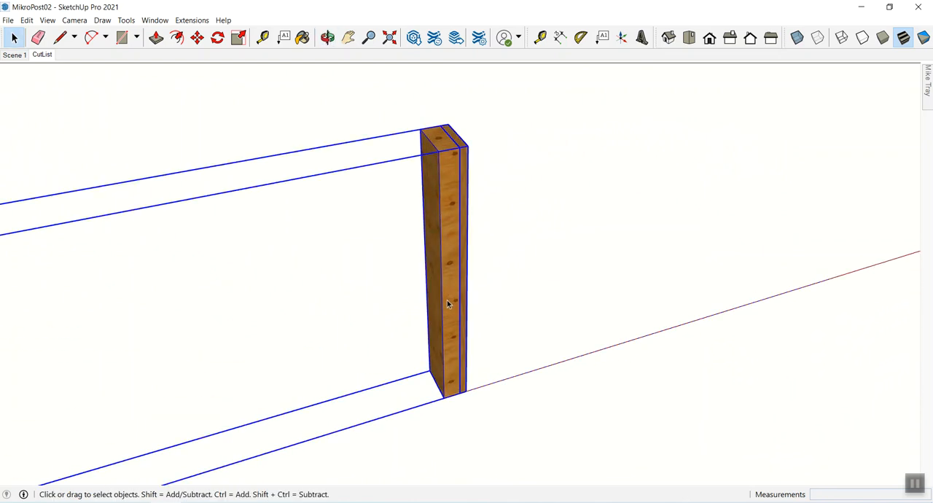
pyautogui.click(263, 140)
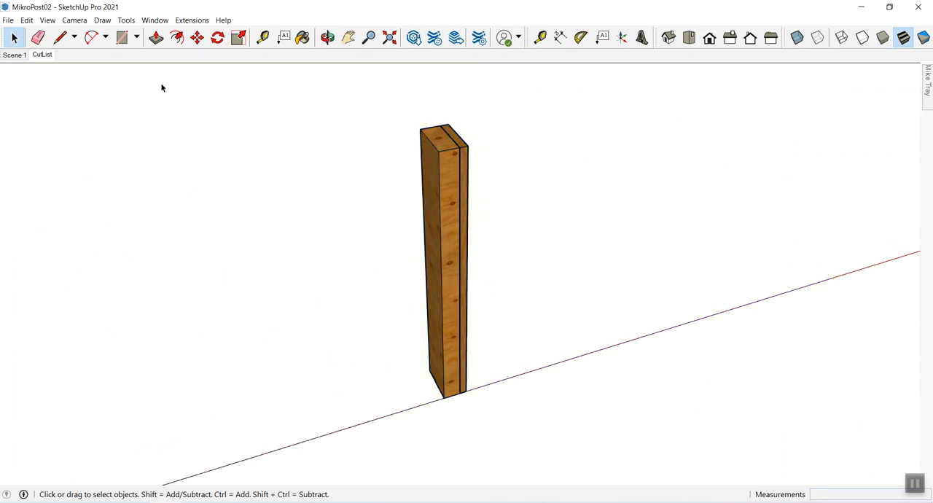
pyautogui.click(25, 21)
pyautogui.click(44, 118)
# - Rotate the group of copied boards 90° about its bottom corner on the red axis, laying it flat along that axis
pyautogui.click(462, 193)
pyautogui.click(517, 218)
pyautogui.click(458, 198)
pyautogui.moveTo(466, 231); pyautogui.dragTo(500, 284, button='middle')
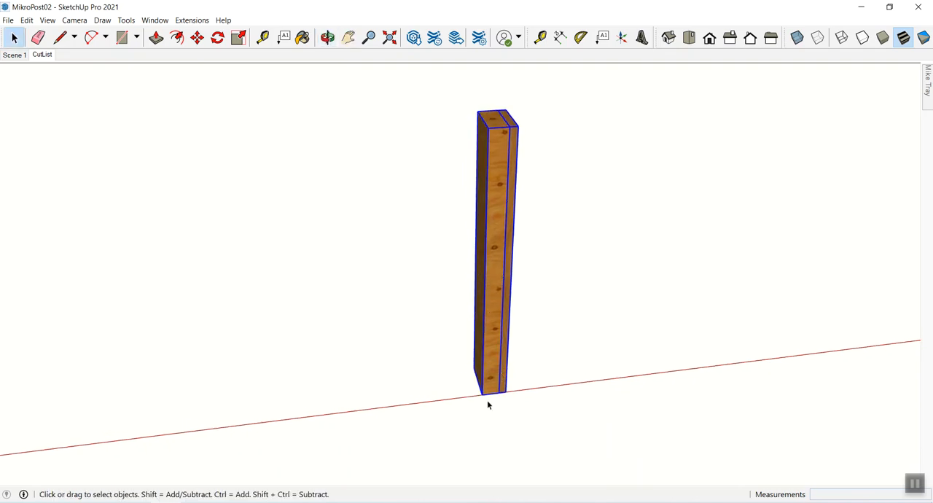
pyautogui.press('q')
pyautogui.click(482, 393)
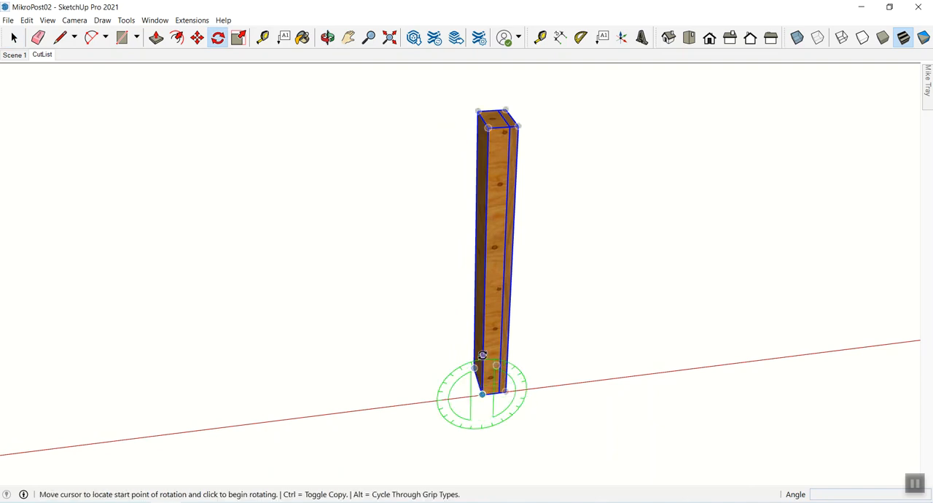
pyautogui.click(480, 368)
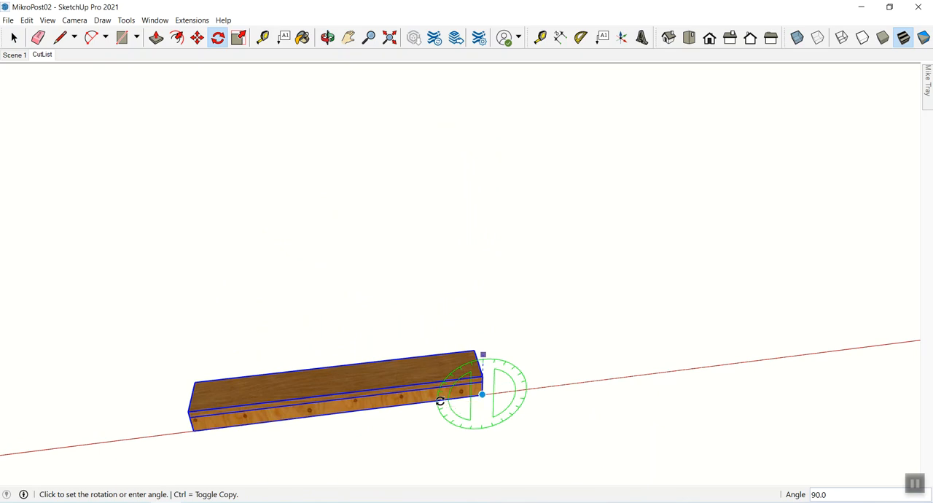
pyautogui.click(439, 401)
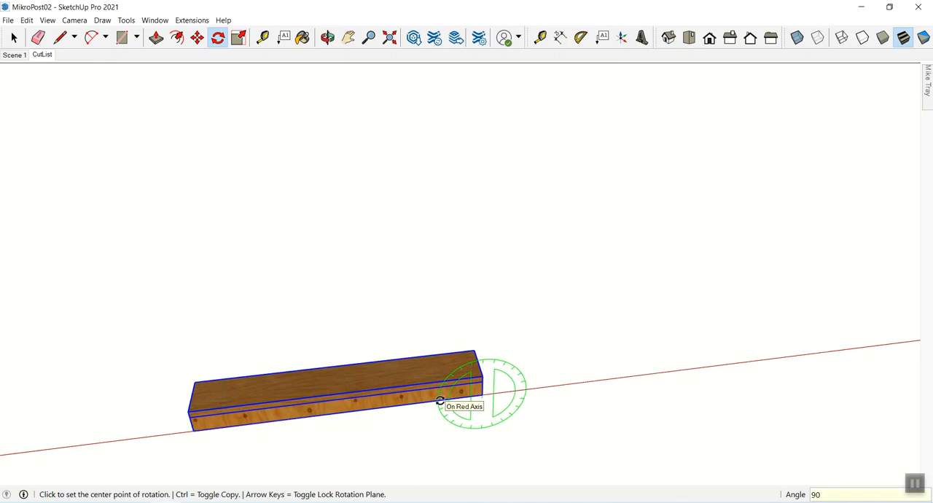
pyautogui.hotkey('ctrl', 't')
pyautogui.press('space')
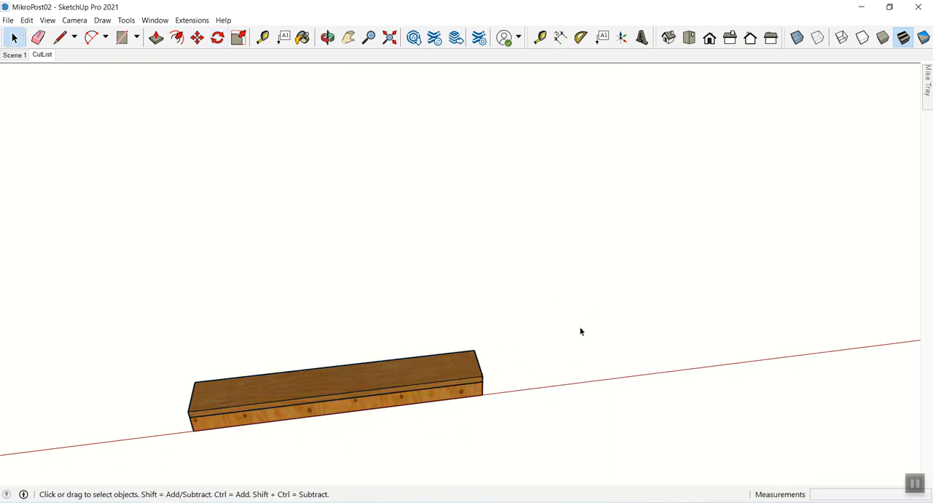
# - View the flat board group from its end and place a guide along the red axis with the Tape Measure tool
pyautogui.keyDown('shift'); pyautogui.moveTo(396, 387); pyautogui.dragTo(503, 391, button='middle'); pyautogui.keyUp('shift')
pyautogui.moveTo(503, 391); pyautogui.dragTo(540, 301)
pyautogui.press('z')
pyautogui.press('h')
pyautogui.press('space')
pyautogui.press('t')
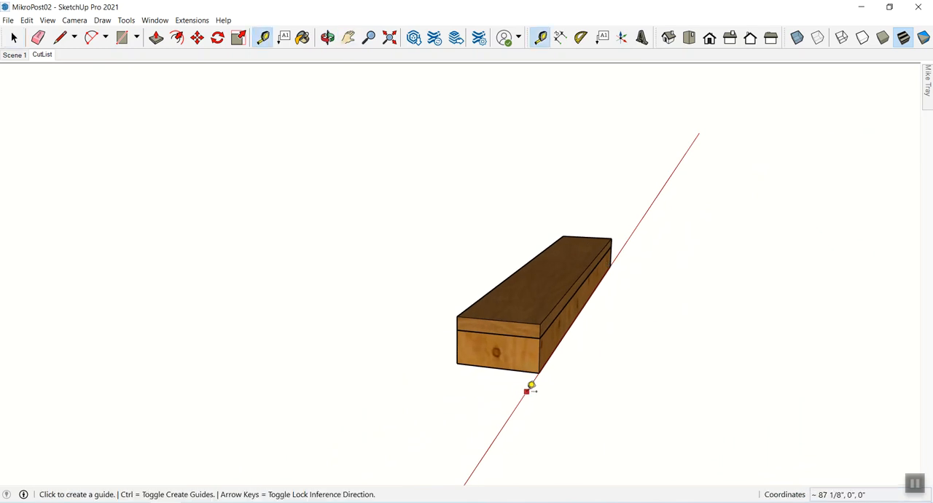
pyautogui.click(527, 391)
pyautogui.click(525, 396)
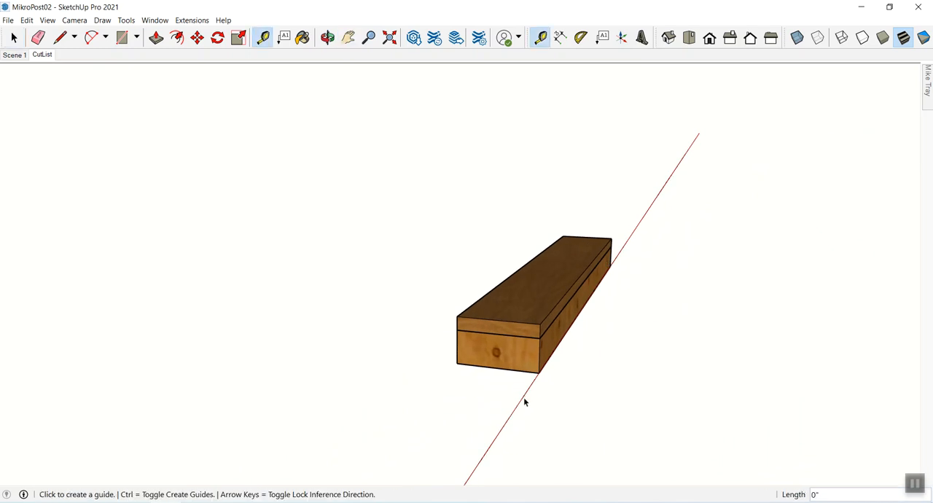
pyautogui.press('space')
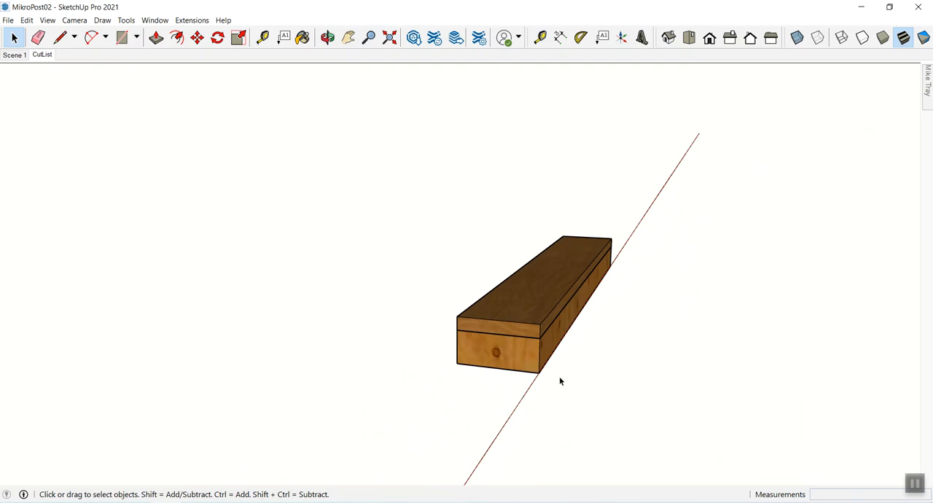
# - Open the board group and move the thin upper board by its corner so it sits directly beneath the thick board
pyautogui.click(535, 341)
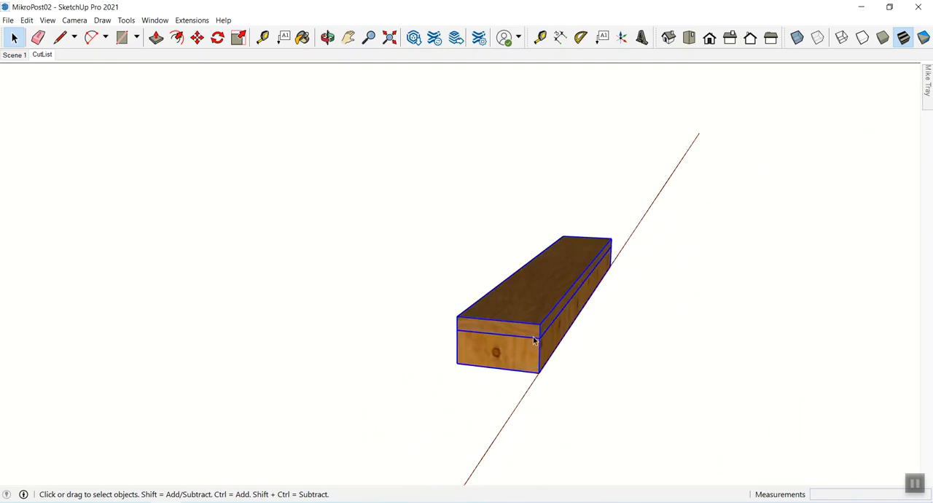
pyautogui.doubleClick(533, 337)
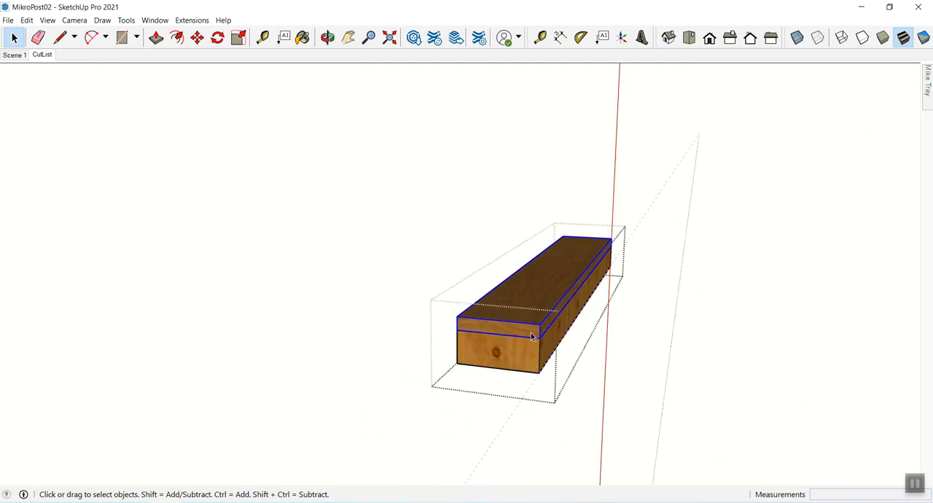
pyautogui.press('m')
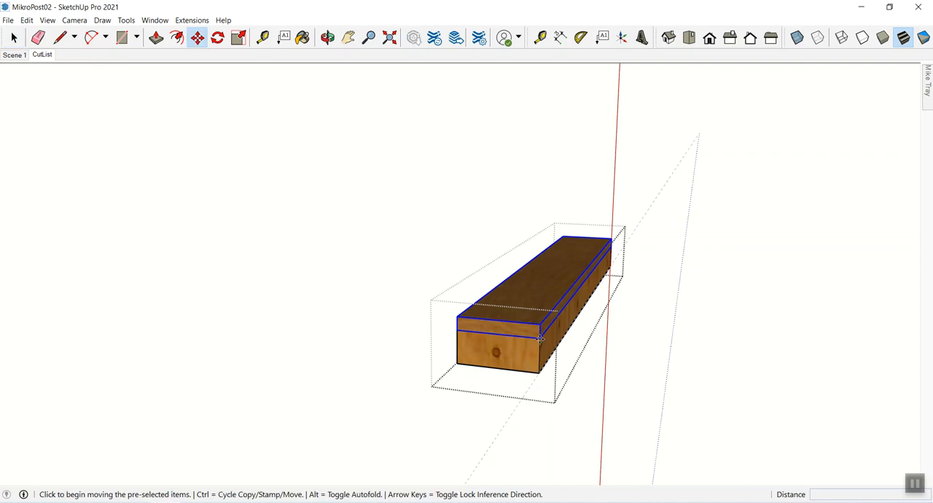
pyautogui.click(540, 338)
pyautogui.click(535, 371)
pyautogui.click(537, 362)
pyautogui.click(537, 373)
pyautogui.press('space')
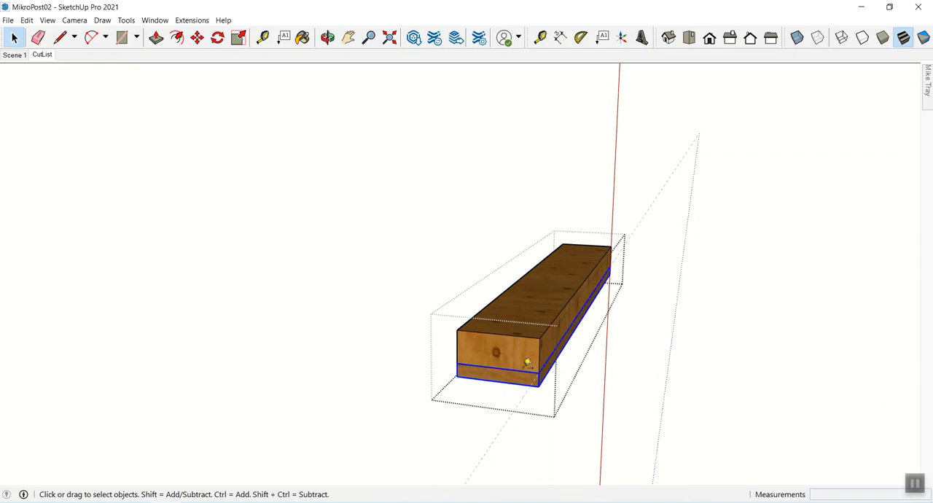
# - Place a guide across the boards' end along the joint between them with the Tape Measure tool, and close the group
pyautogui.press('t')
pyautogui.click(511, 365)
pyautogui.click(516, 365)
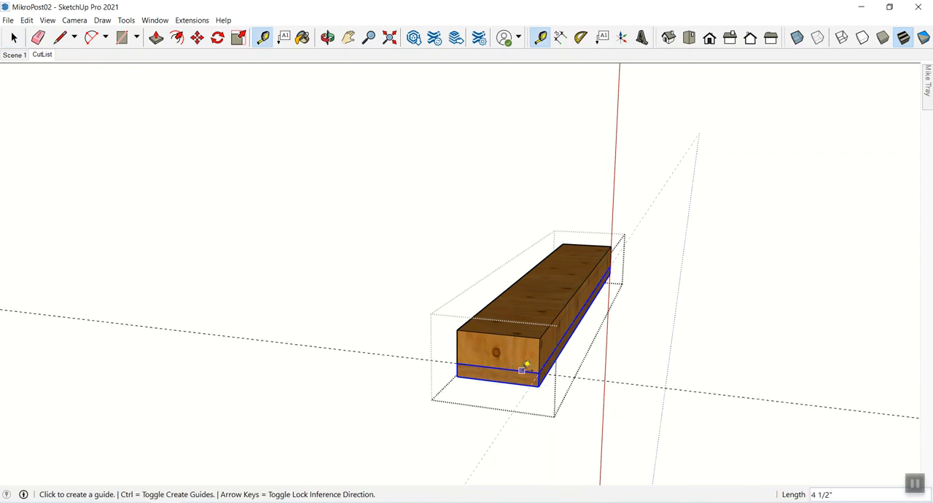
pyautogui.press('space')
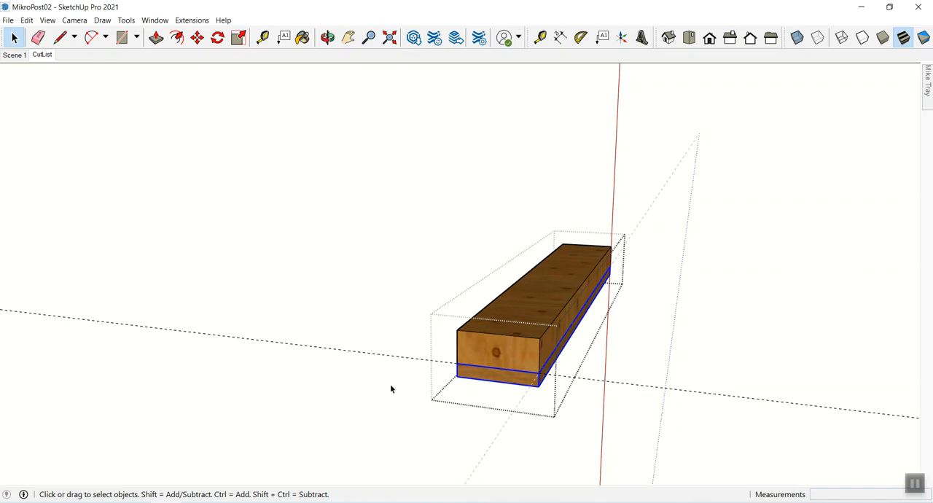
pyautogui.click(702, 371)
# - Inside the group, move the thick board down until its top meets the guide, and slide it beside the thin board
pyautogui.click(524, 380)
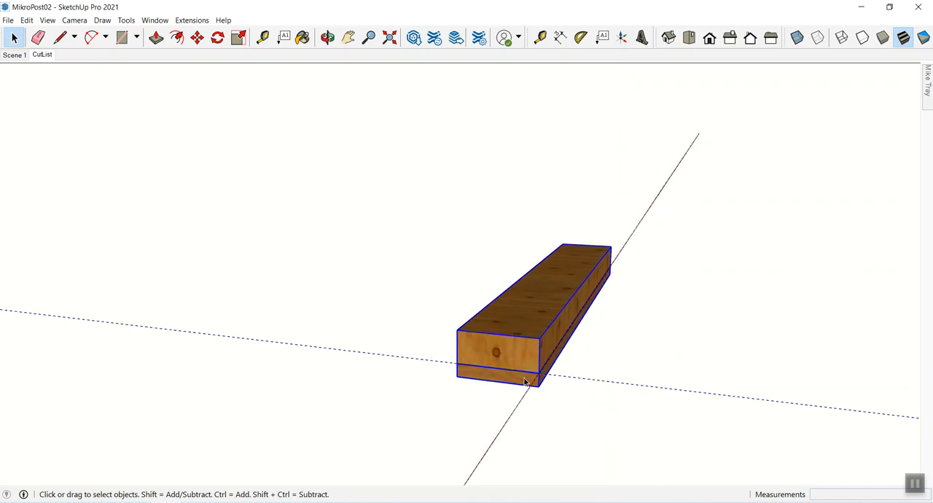
pyautogui.doubleClick(525, 380)
pyautogui.click(518, 364)
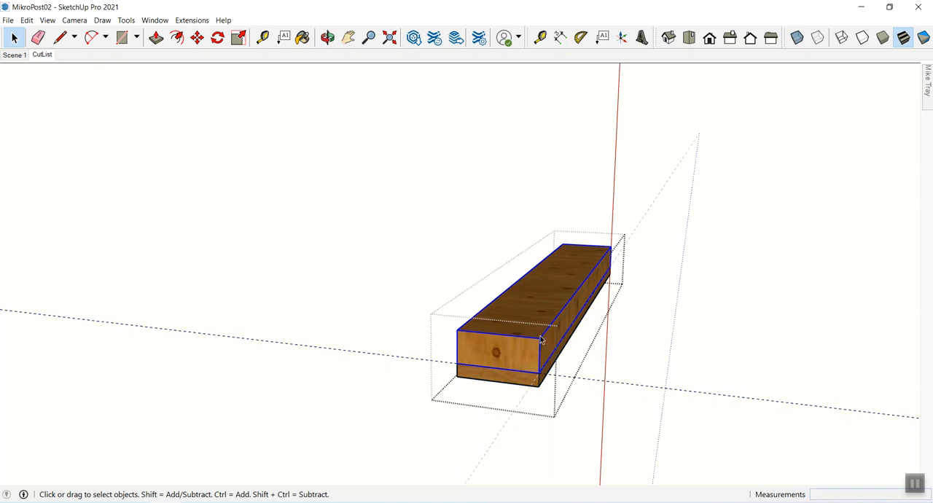
pyautogui.press('m')
pyautogui.click(542, 337)
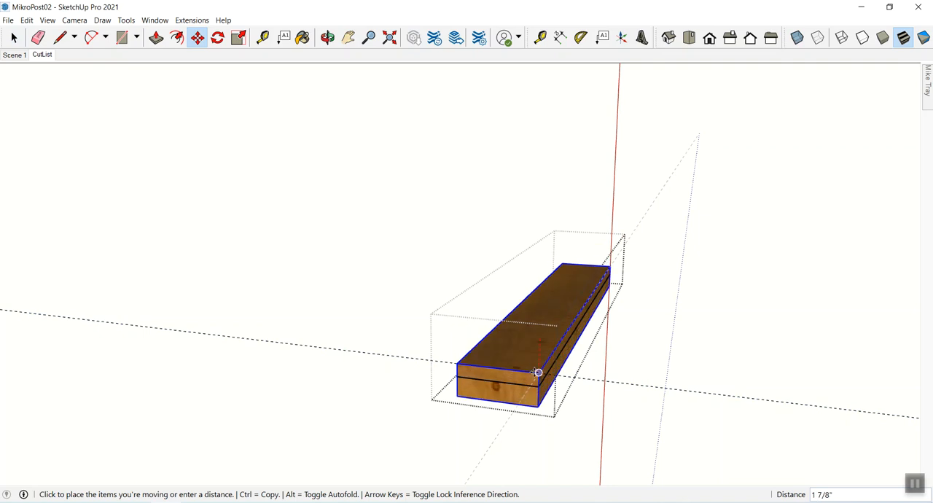
pyautogui.click(538, 374)
pyautogui.click(537, 373)
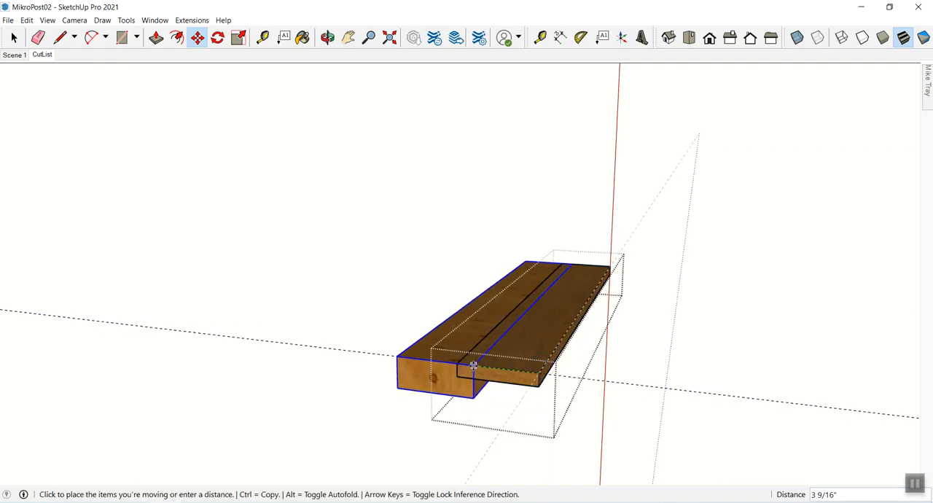
pyautogui.click(455, 363)
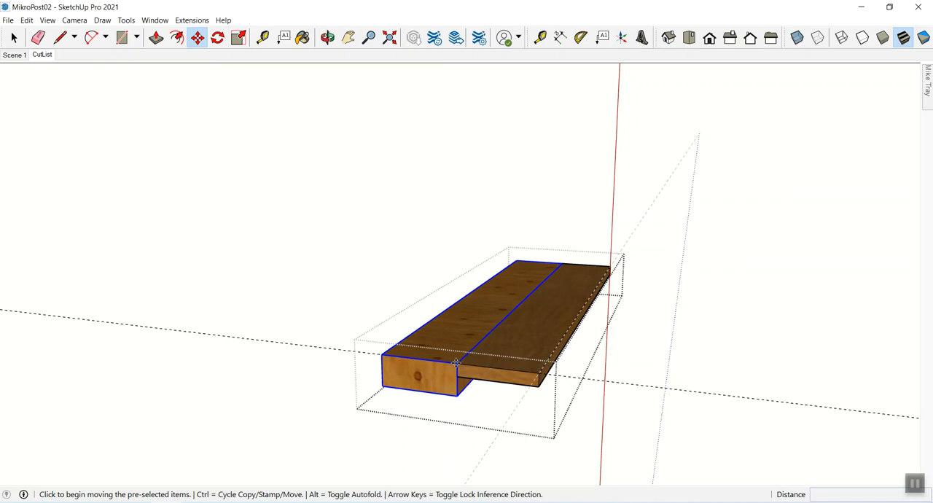
# - Move the thick board 6" along the guide, away from the thin board
pyautogui.click(456, 363)
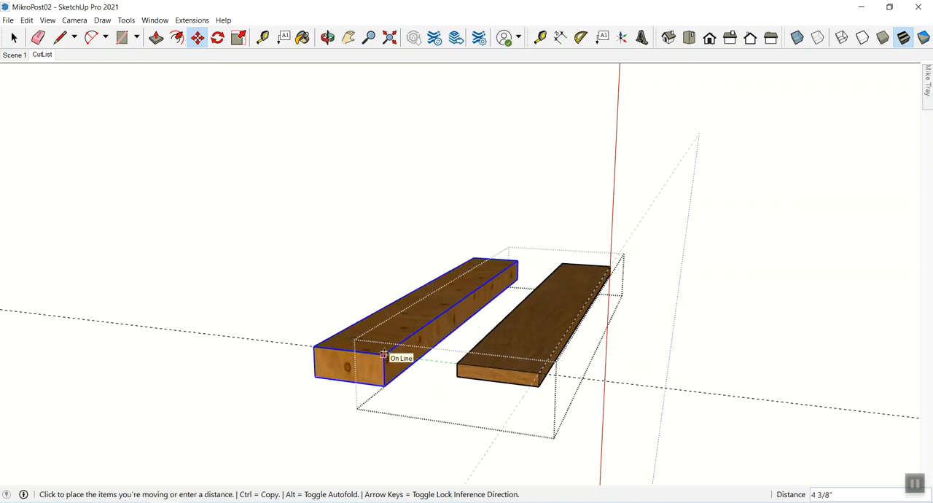
pyautogui.click(384, 355)
pyautogui.write('6')
pyautogui.press('Return')
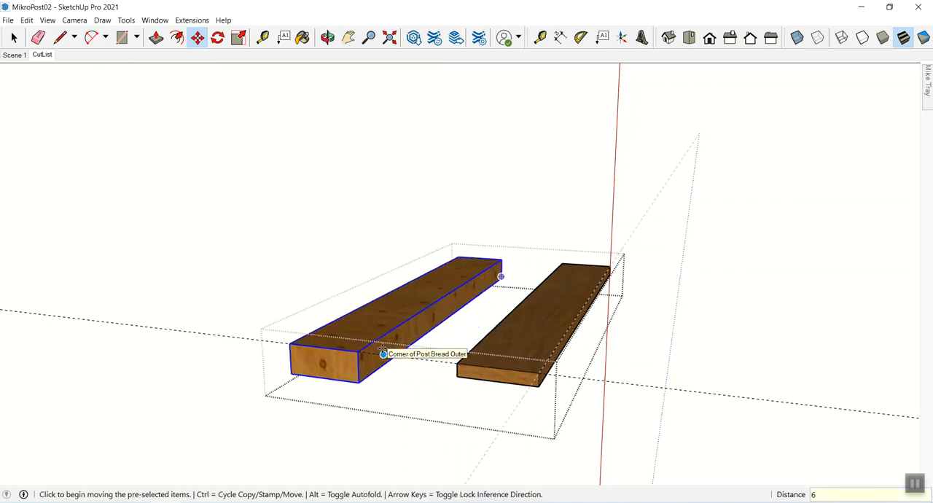
# - Set the camera to the top view of the two separated boards and update the CutList scene with it
pyautogui.press('space')
pyautogui.press('o')
pyautogui.moveTo(536, 341); pyautogui.dragTo(437, 285)
pyautogui.press('z')
pyautogui.press('h')
pyautogui.moveTo(435, 329); pyautogui.dragTo(427, 289)
pyautogui.press('space')
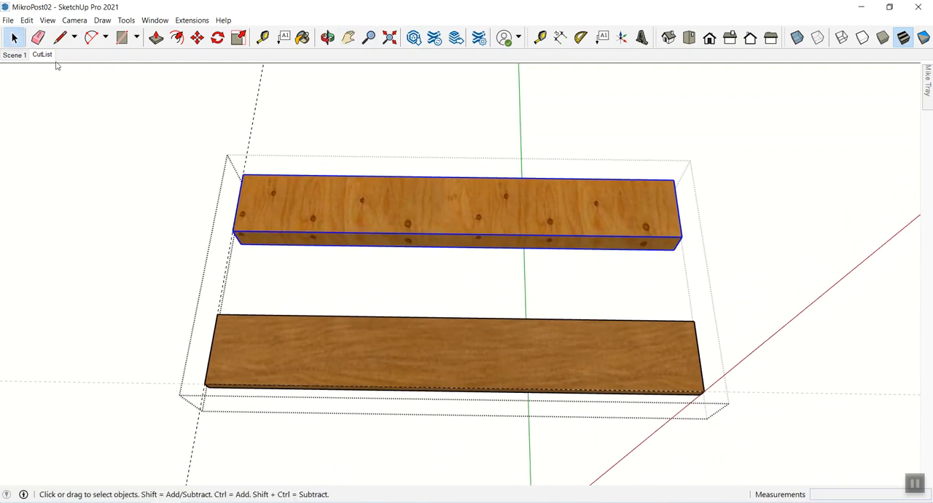
pyautogui.rightClick(43, 58)
pyautogui.click(59, 99)
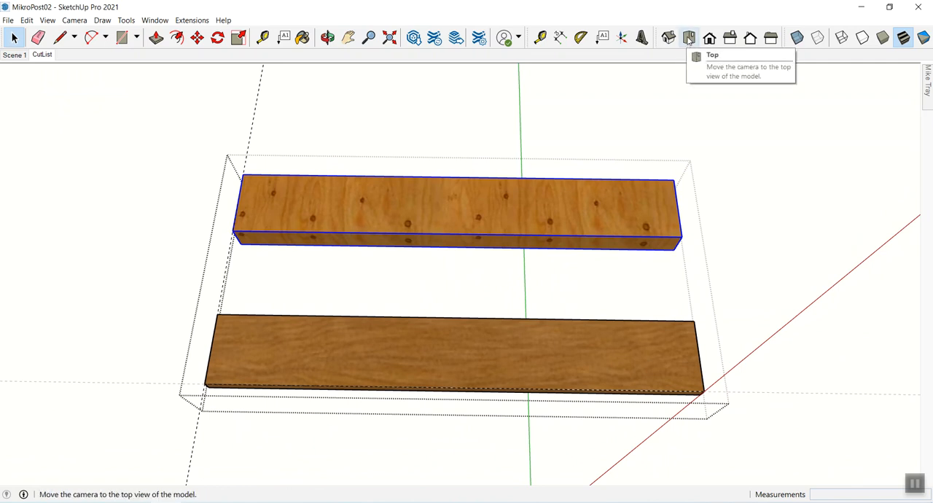
pyautogui.click(689, 40)
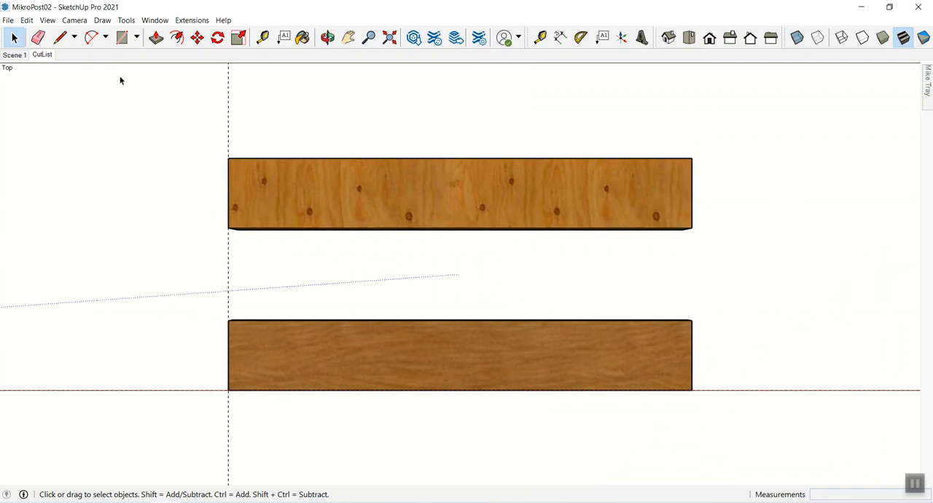
pyautogui.rightClick(40, 57)
pyautogui.click(70, 102)
# - Display hidden objects only long enough to inspect the post at the origin from above, and return to the saved CutList view
pyautogui.click(410, 195)
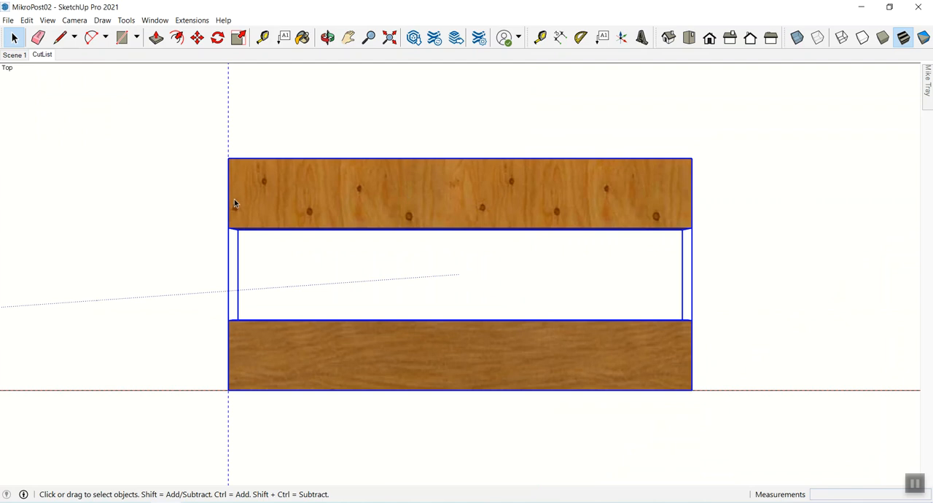
pyautogui.press('z')
pyautogui.moveTo(439, 211); pyautogui.dragTo(429, 362)
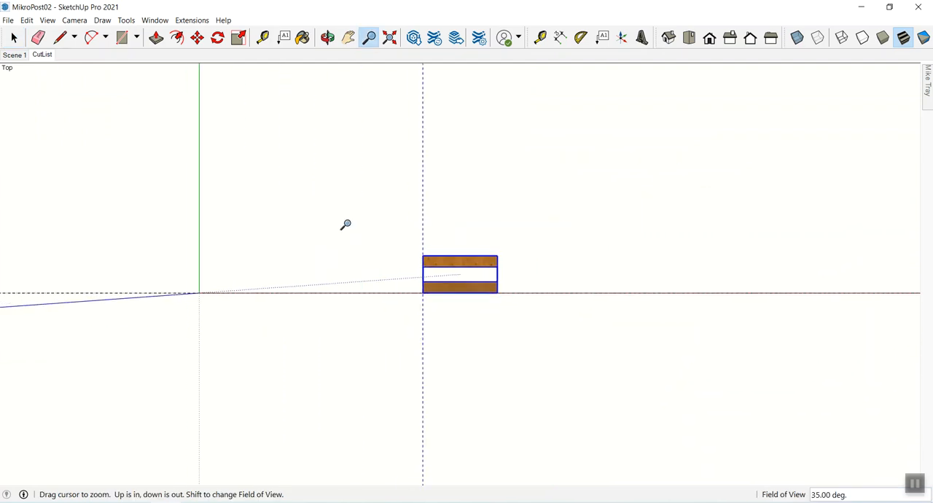
pyautogui.click(46, 19)
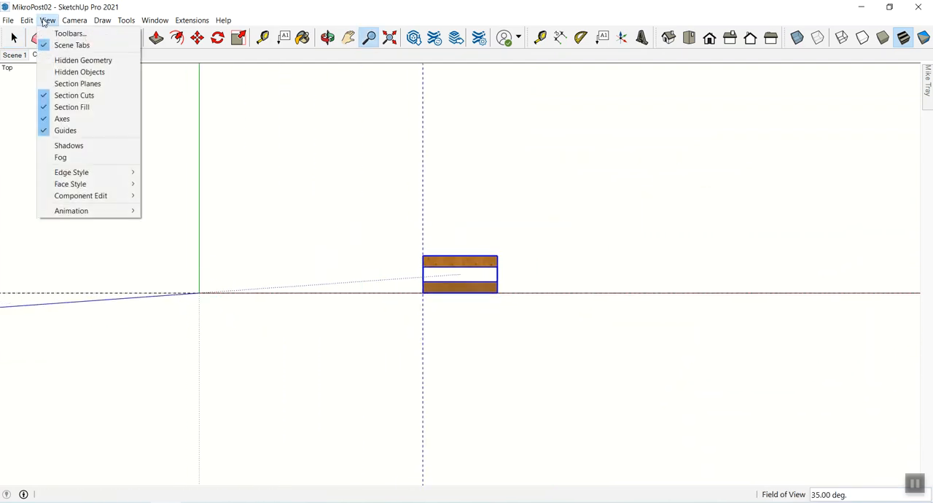
pyautogui.click(76, 73)
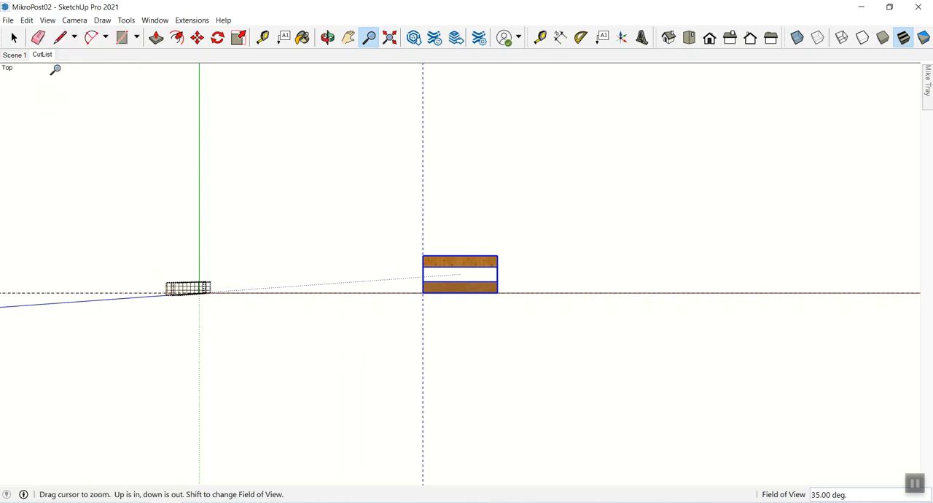
pyautogui.click(46, 20)
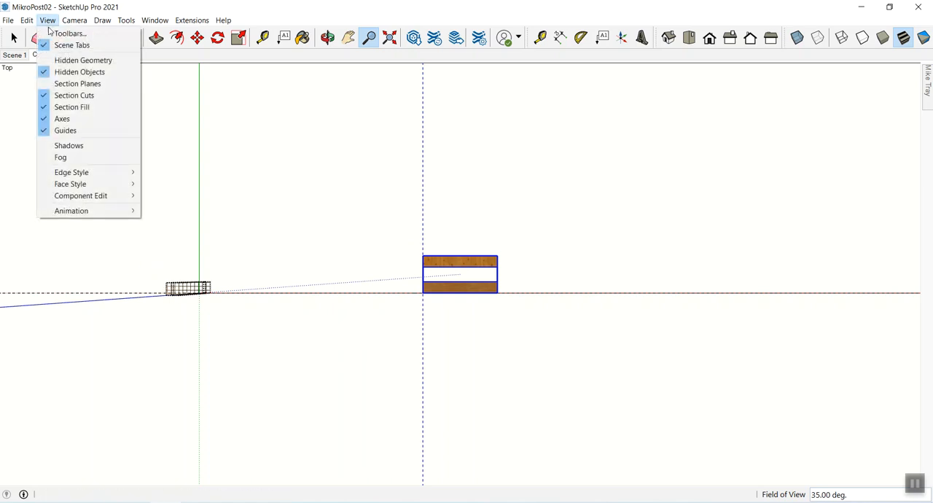
pyautogui.click(68, 73)
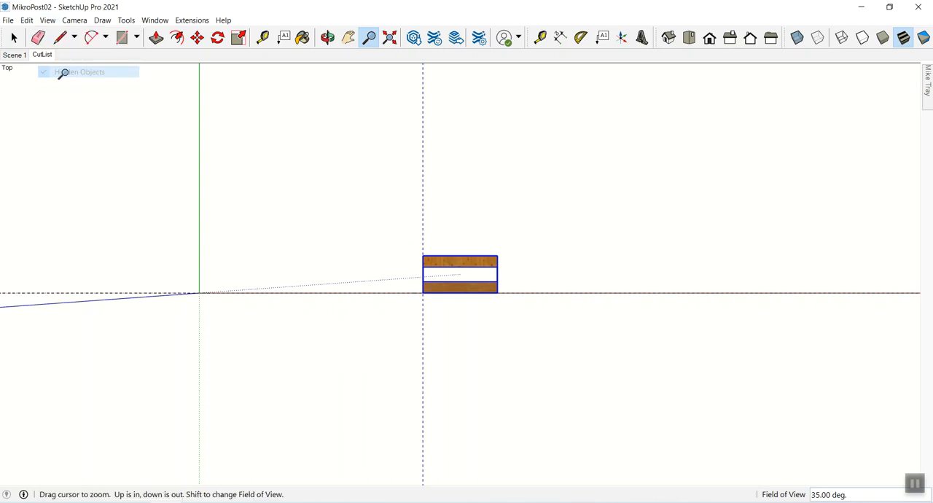
pyautogui.press('space')
pyautogui.click(363, 340)
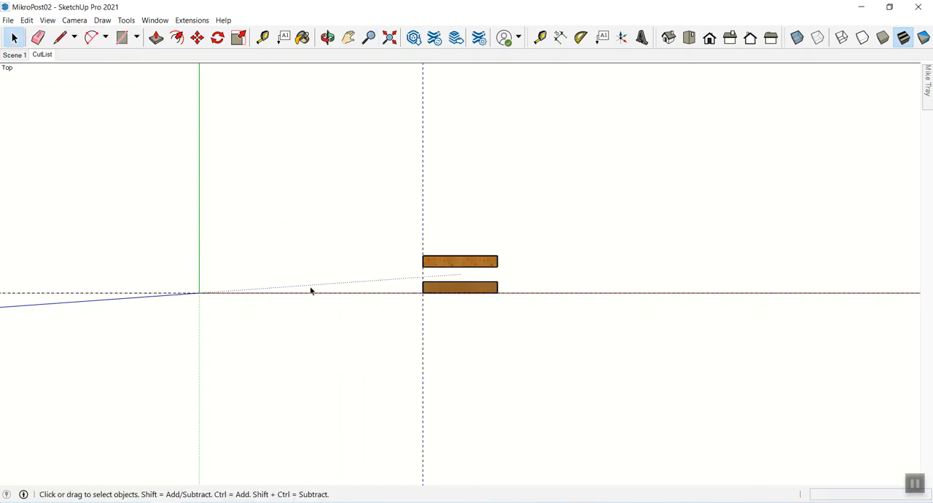
pyautogui.click(41, 56)
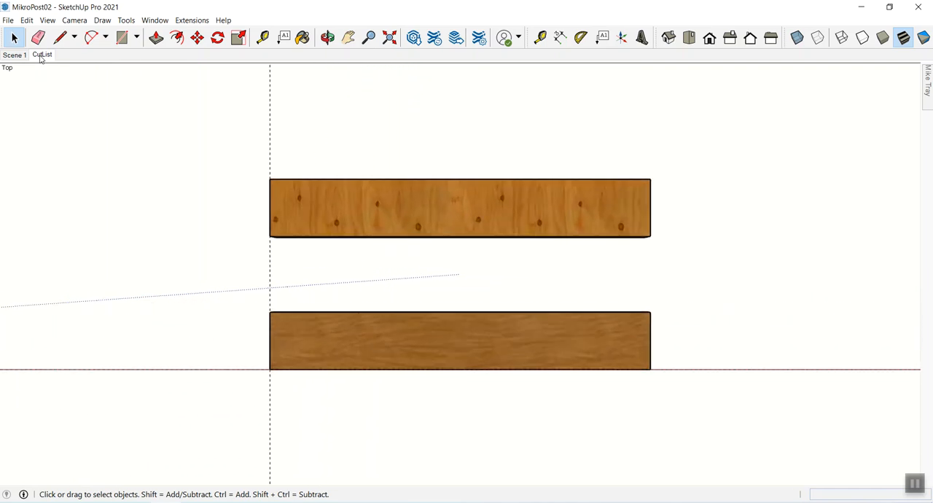
# - Switch to Scene 1, view the post from a lower angle, and display hidden objects only long enough to inspect the hidden boards
pyautogui.click(14, 56)
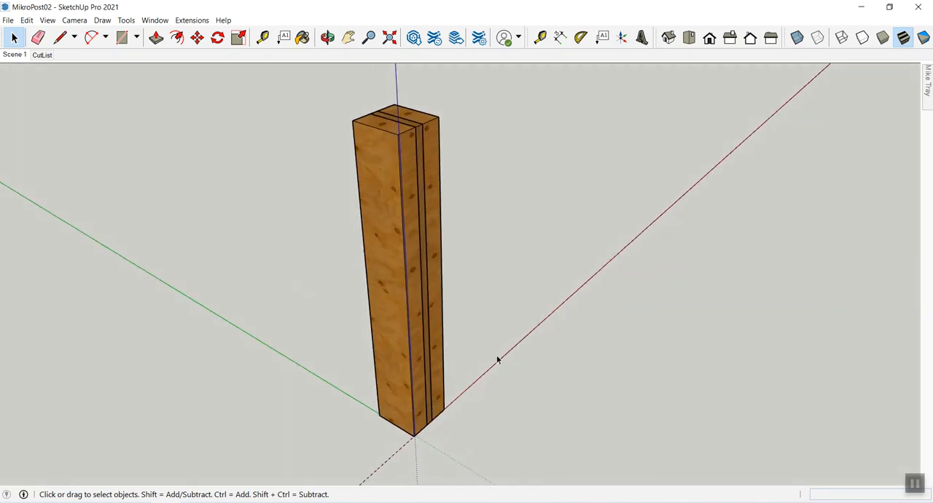
pyautogui.press('o')
pyautogui.moveTo(481, 354); pyautogui.dragTo(635, 197)
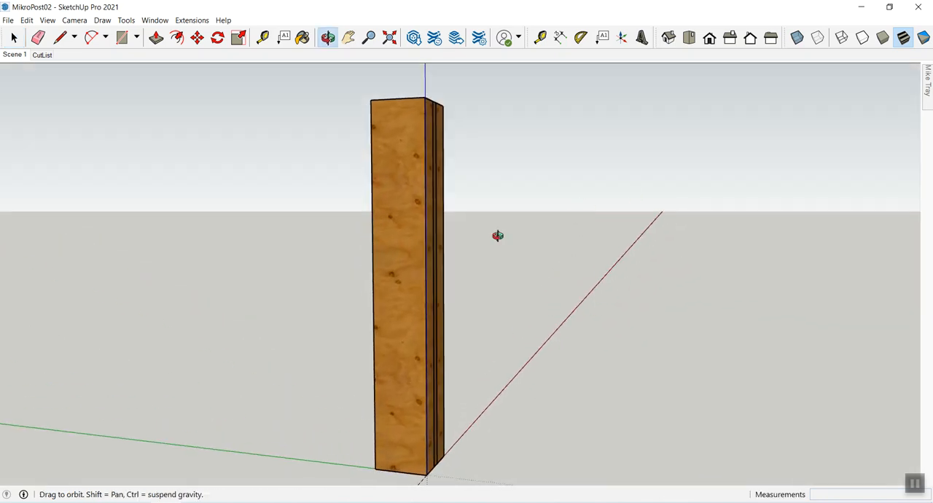
pyautogui.press('space')
pyautogui.click(48, 20)
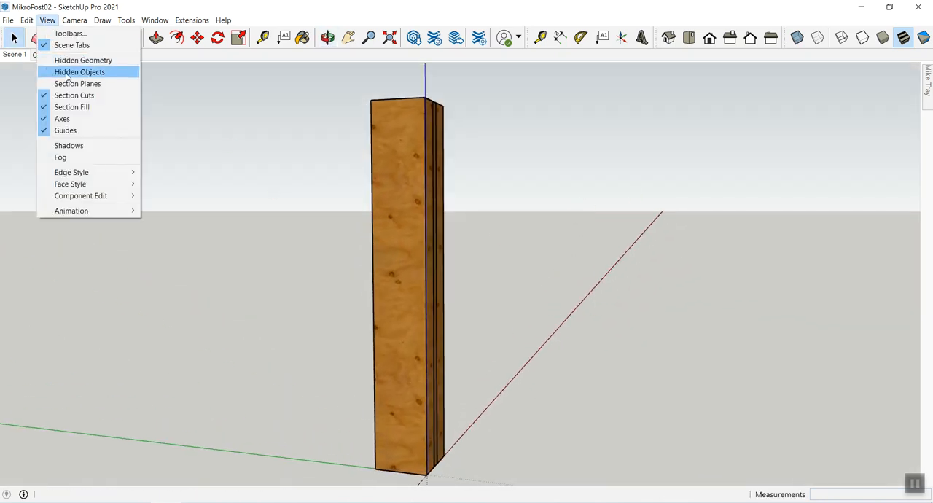
pyautogui.click(67, 73)
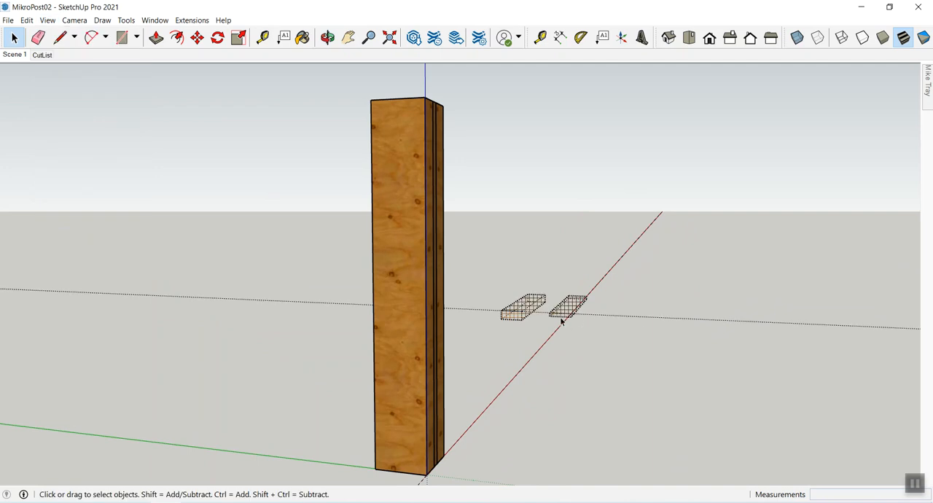
pyautogui.click(47, 20)
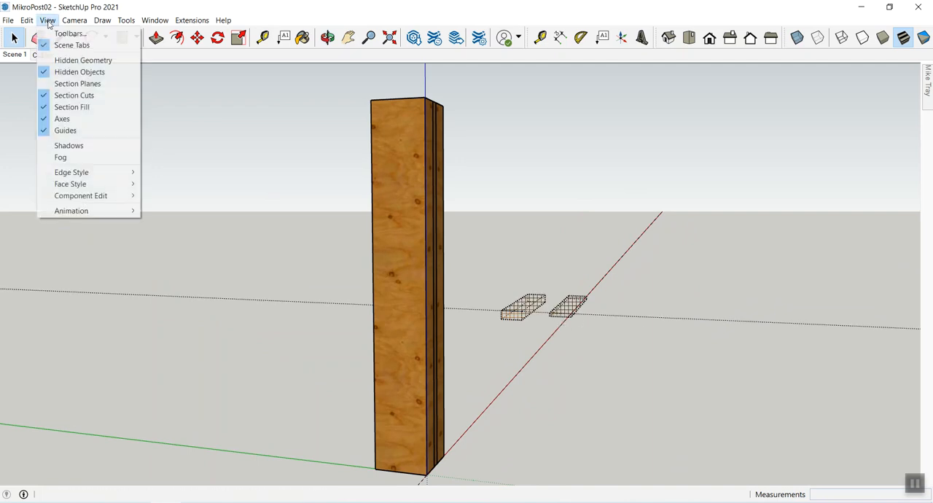
pyautogui.click(73, 71)
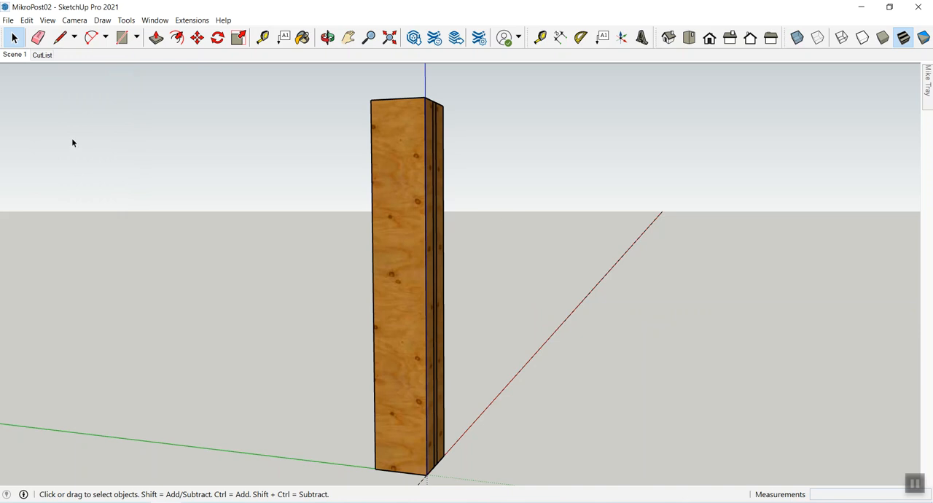
# - Return to the CutList scene and open the group of two boards for editing
pyautogui.click(42, 55)
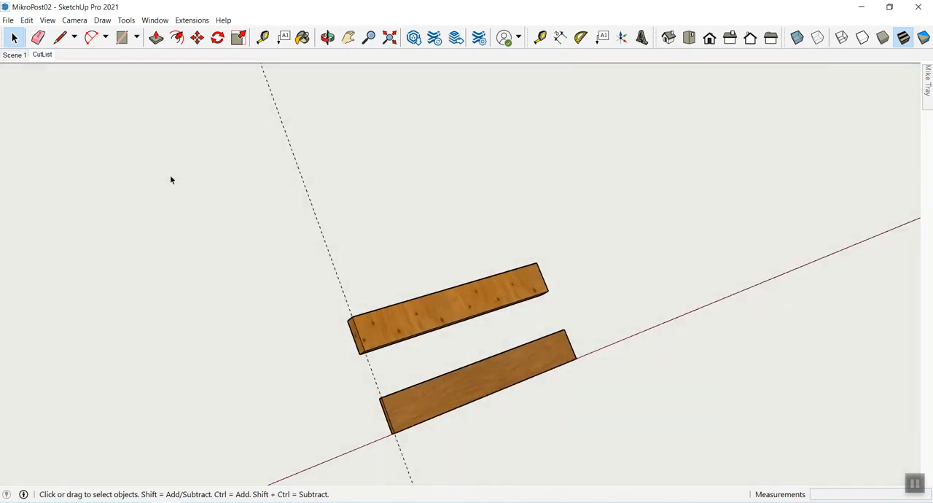
pyautogui.click(274, 205)
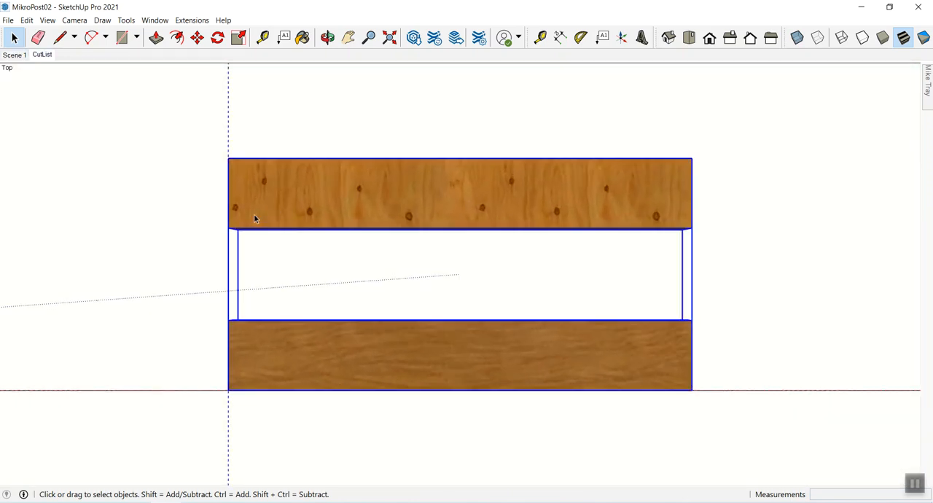
pyautogui.doubleClick(390, 210)
pyautogui.click(459, 113)
pyautogui.click(406, 192)
pyautogui.doubleClick(425, 184)
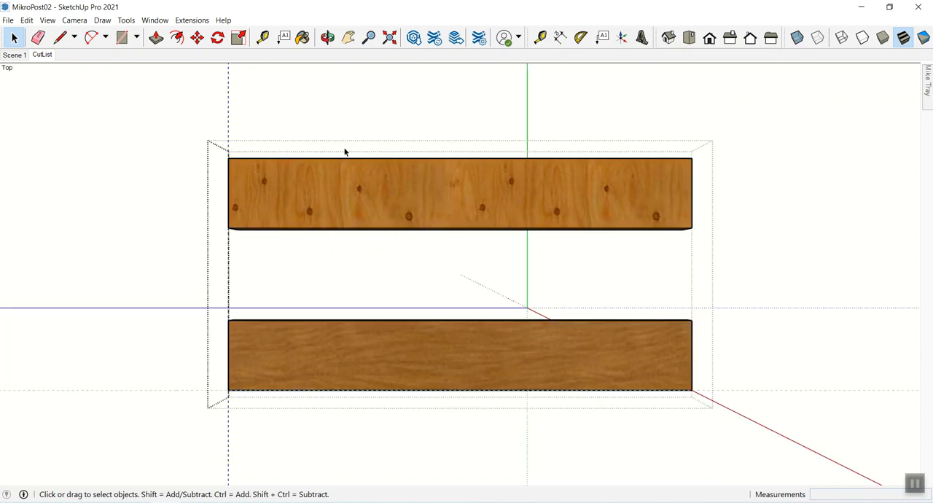
# - Dimension the widths of both boards at their left ends, aligning the two dimension lines
pyautogui.click(560, 37)
pyautogui.click(232, 161)
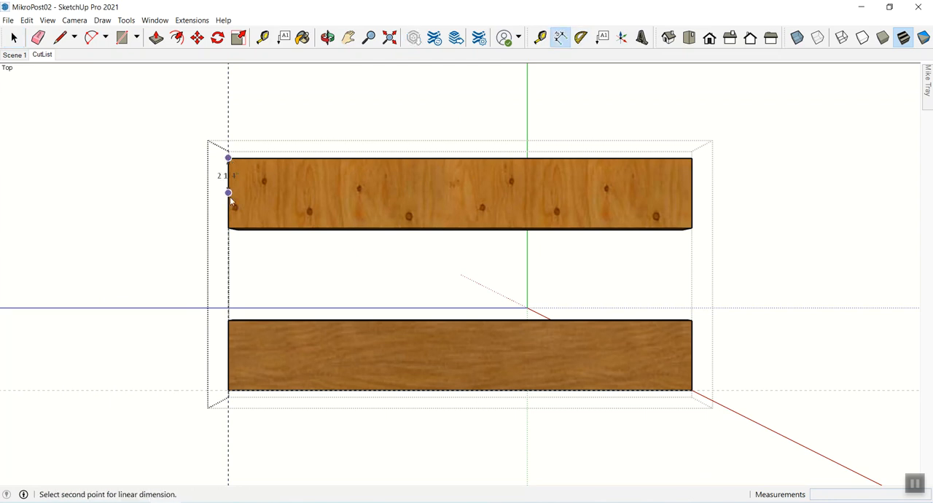
pyautogui.click(229, 228)
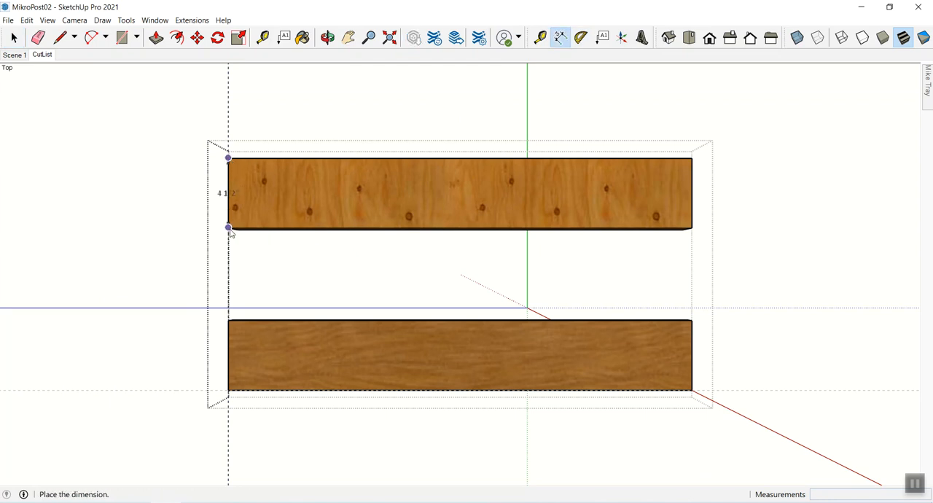
pyautogui.click(192, 228)
pyautogui.click(229, 322)
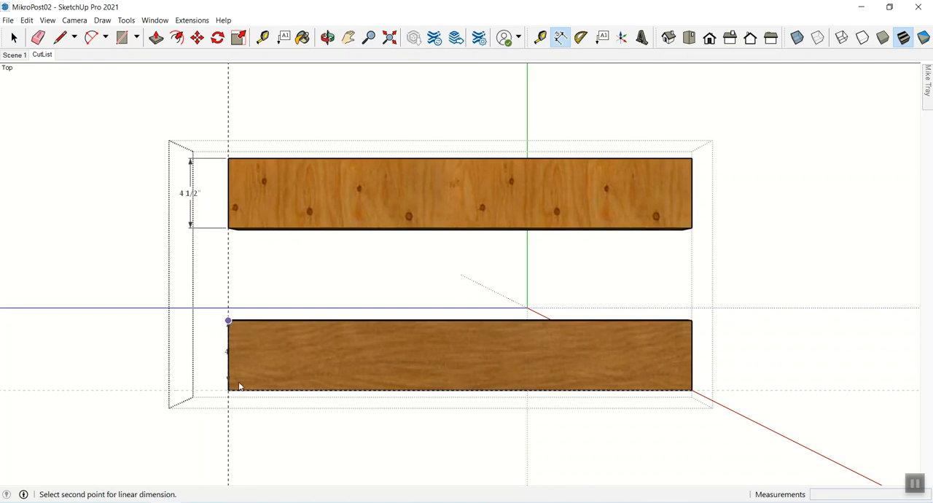
pyautogui.click(228, 390)
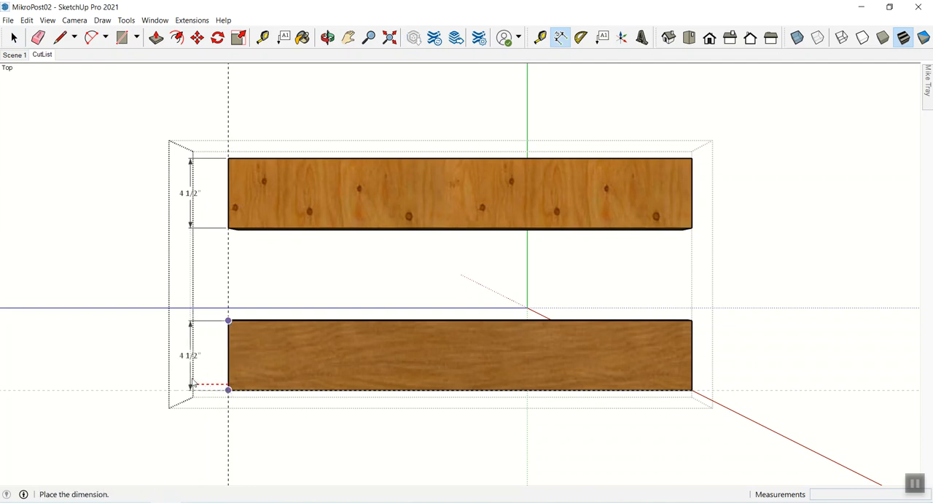
pyautogui.click(192, 381)
# - Dimension the lengths of both boards, placing each dimension line just above its board
pyautogui.click(229, 159)
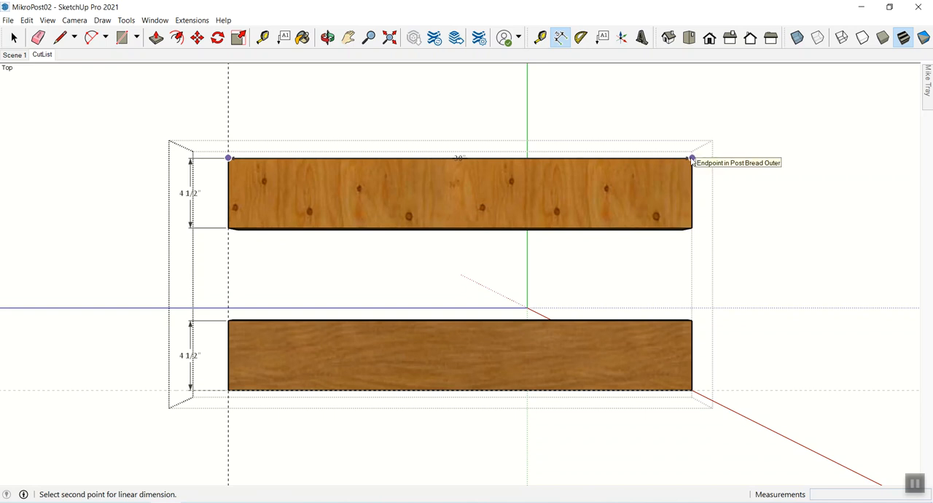
pyautogui.press('Escape')
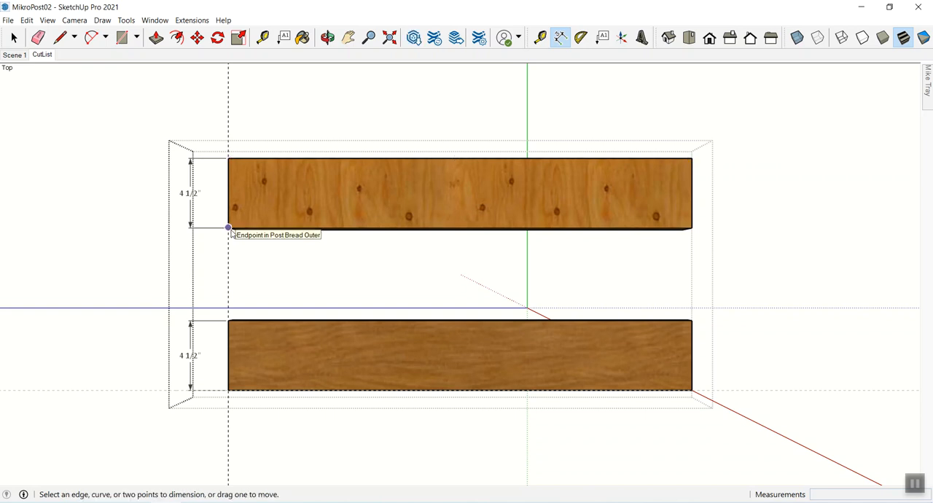
pyautogui.click(228, 158)
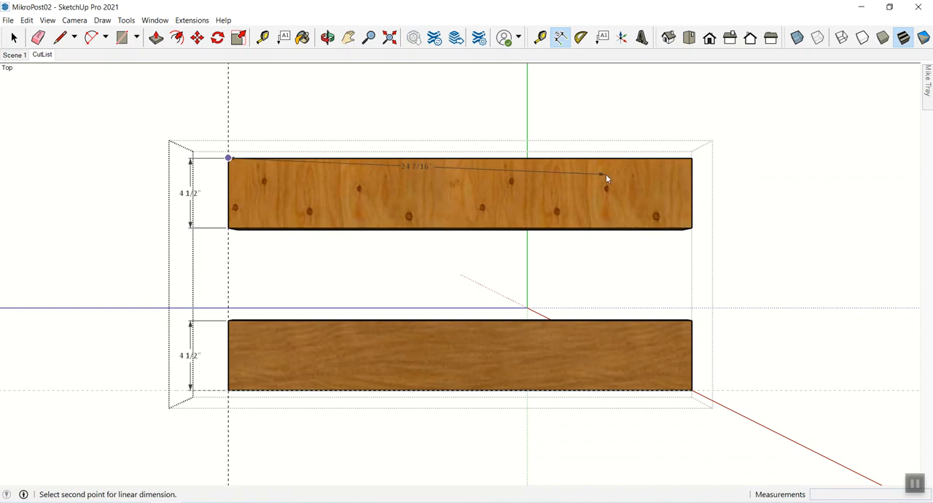
pyautogui.click(692, 159)
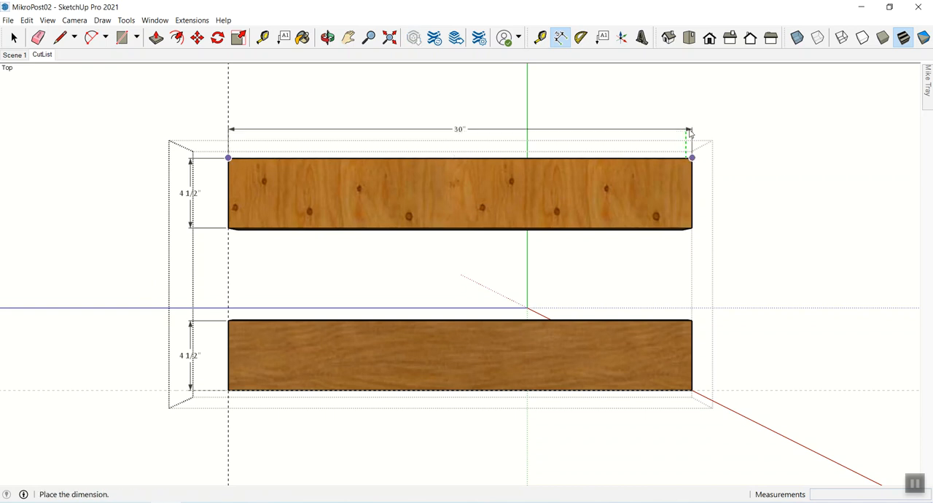
pyautogui.click(690, 130)
pyautogui.click(229, 321)
pyautogui.click(692, 321)
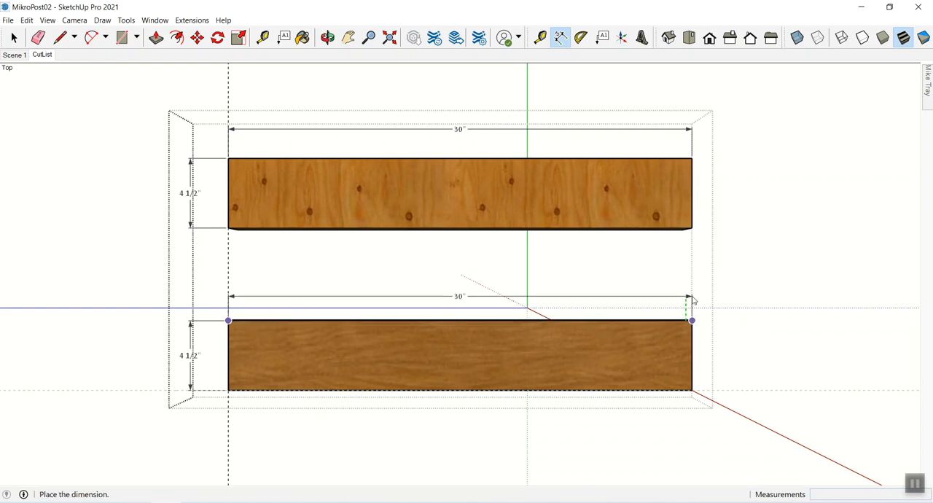
pyautogui.click(693, 298)
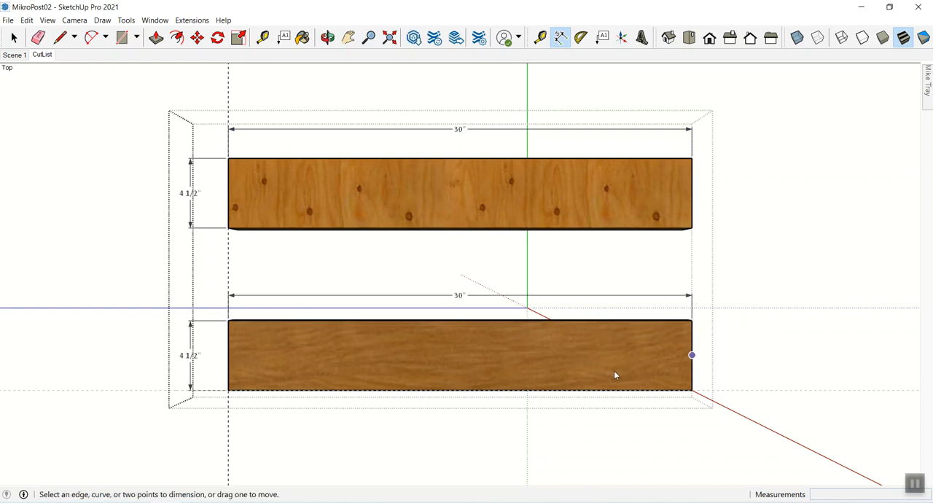
# - Dimension the thicknesses of both boards at their near end corners, offset clear of the wood
pyautogui.moveTo(496, 394); pyautogui.dragTo(370, 368, button='middle')
pyautogui.press('space')
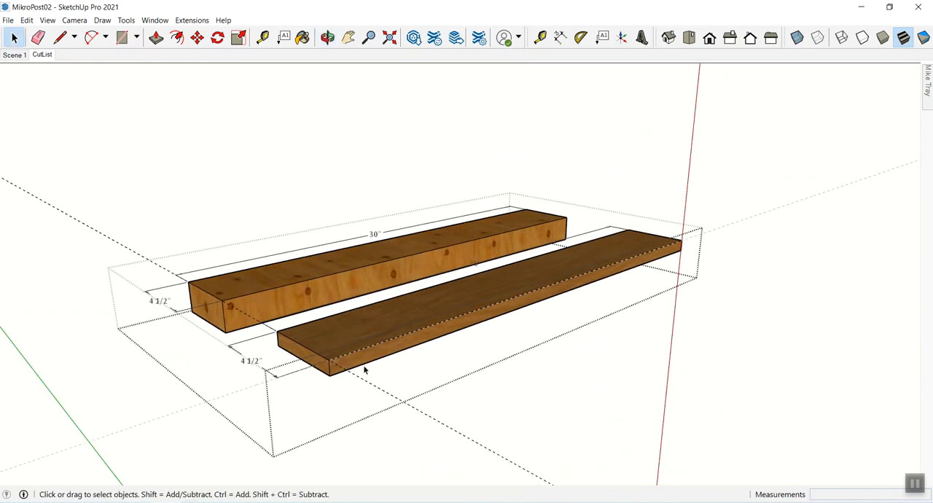
pyautogui.click(560, 37)
pyautogui.click(330, 360)
pyautogui.click(330, 375)
pyautogui.click(305, 384)
pyautogui.click(222, 301)
pyautogui.click(226, 334)
pyautogui.click(185, 344)
pyautogui.press('space')
# - Examine the width, length and thickness dimensions of both boards up close in perspective
pyautogui.press('o')
pyautogui.moveTo(336, 304); pyautogui.dragTo(309, 335)
pyautogui.press('space')
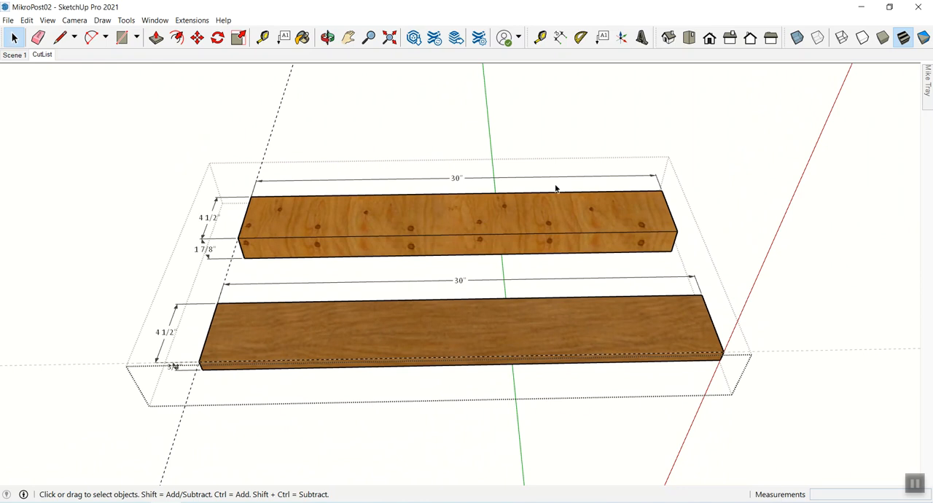
pyautogui.press('z')
pyautogui.scroll(5, 332, 222)
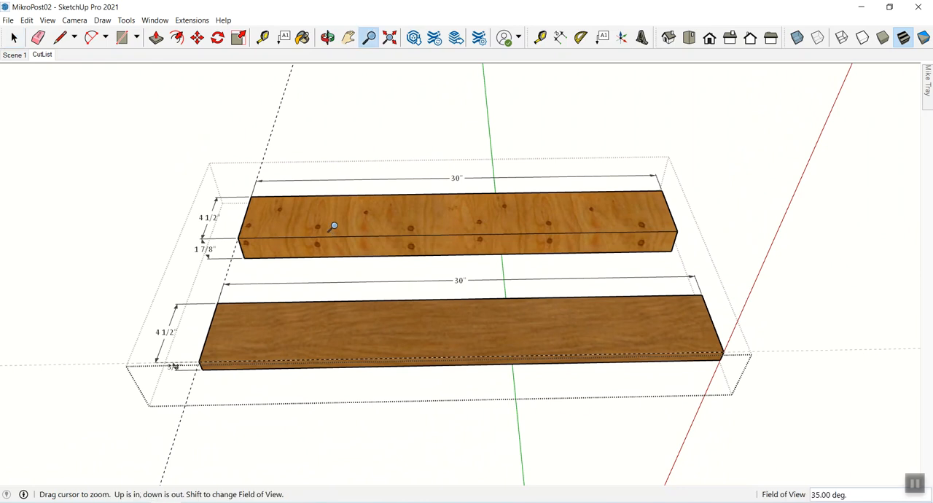
pyautogui.press('h')
pyautogui.moveTo(270, 277); pyautogui.dragTo(376, 286)
pyautogui.press('o')
pyautogui.press('z')
pyautogui.scroll(4, 313, 307)
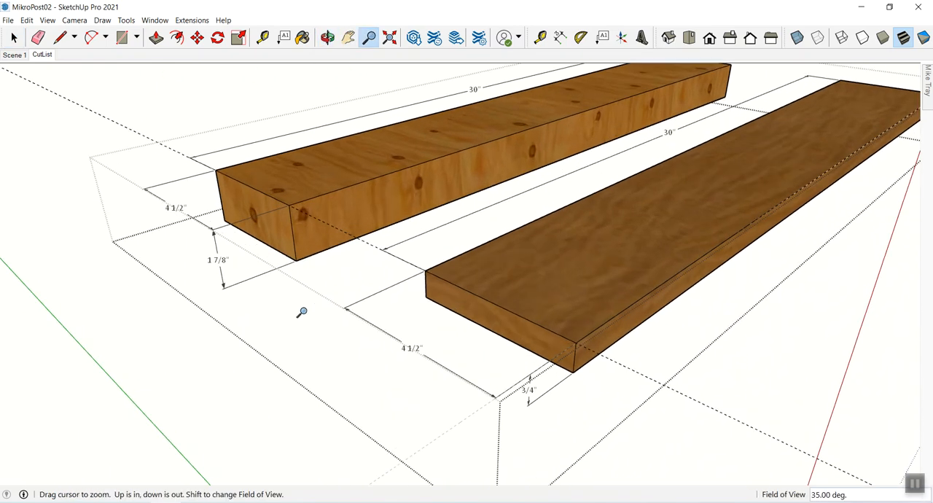
pyautogui.scroll(2, 202, 265)
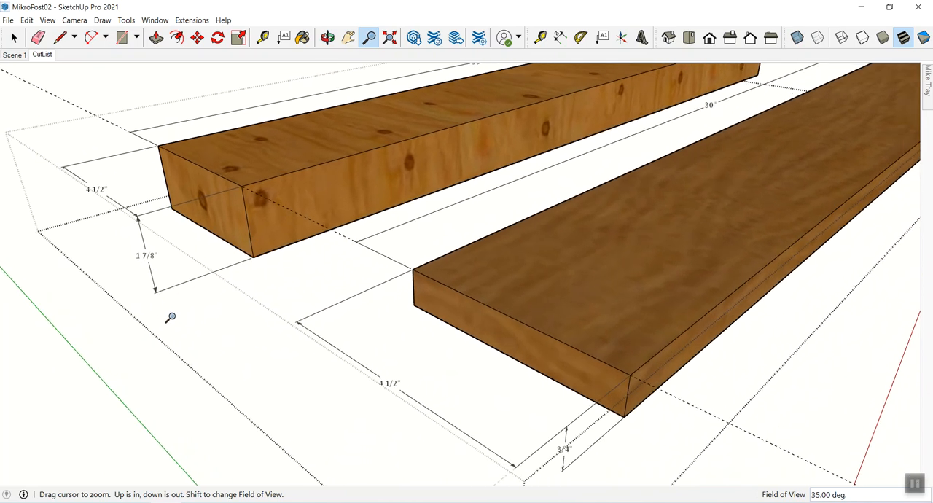
pyautogui.scroll(3, 141, 338)
pyautogui.press('h')
pyautogui.moveTo(142, 337); pyautogui.dragTo(380, 320)
pyautogui.press('z')
pyautogui.scroll(2, 314, 277)
pyautogui.press('space')
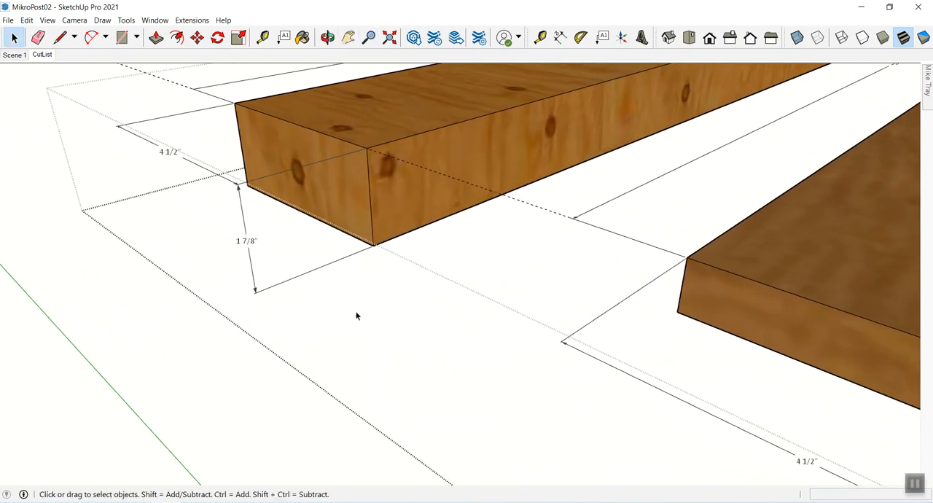
pyautogui.press('h')
pyautogui.moveTo(707, 337); pyautogui.dragTo(302, 207)
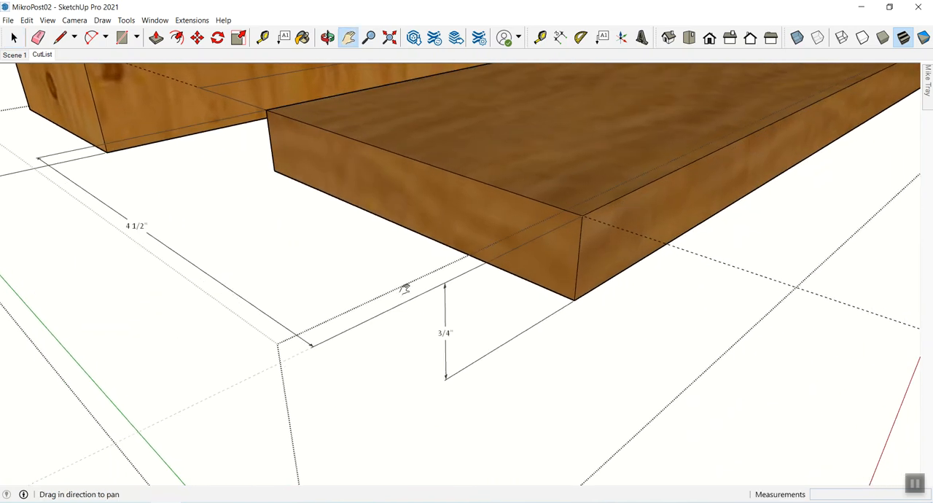
pyautogui.press('space')
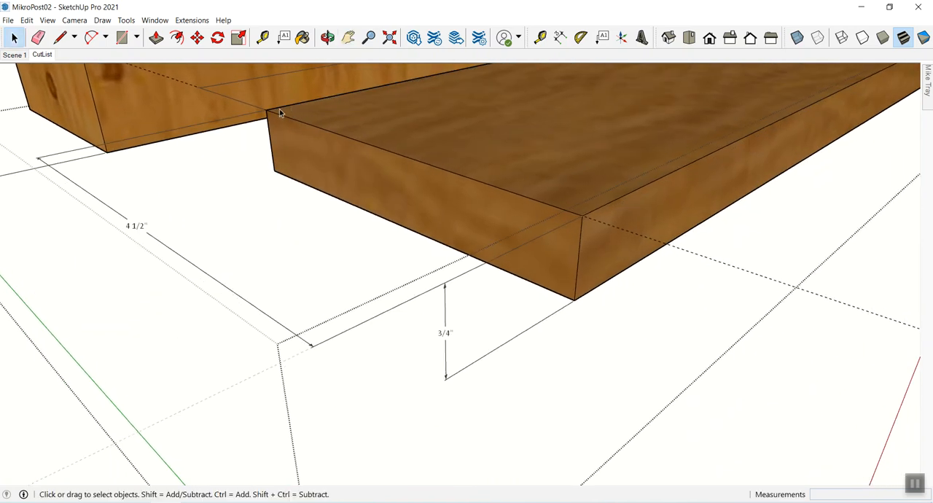
# - Close the board group, return to the CutList scene and reframe the boards with free space to their right
pyautogui.click(775, 368)
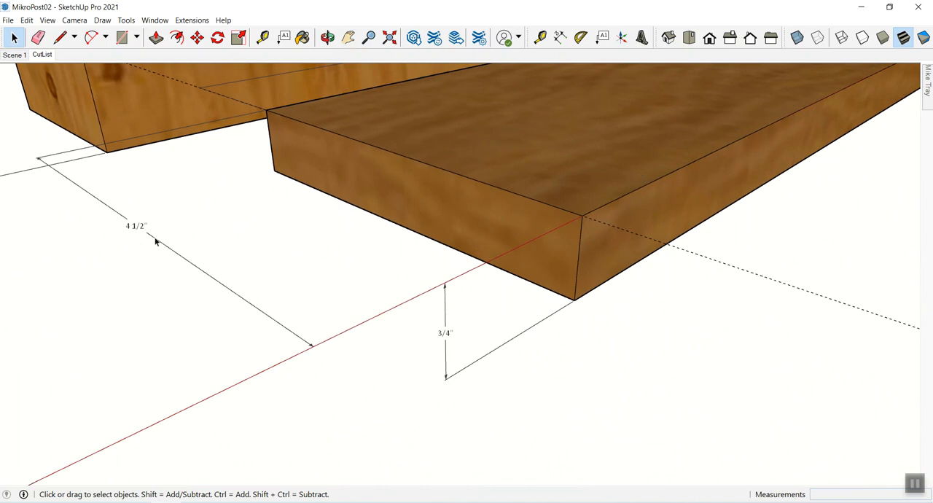
pyautogui.click(39, 56)
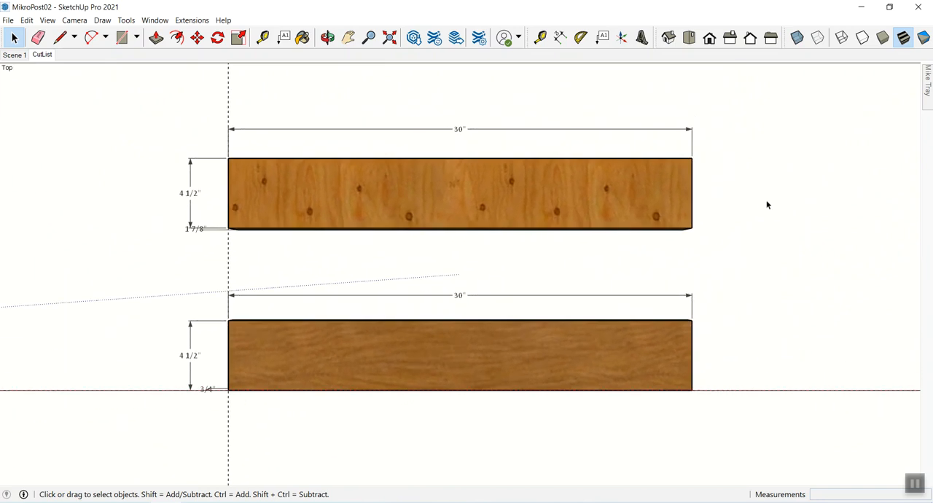
pyautogui.press('h')
pyautogui.moveTo(559, 183); pyautogui.dragTo(485, 194)
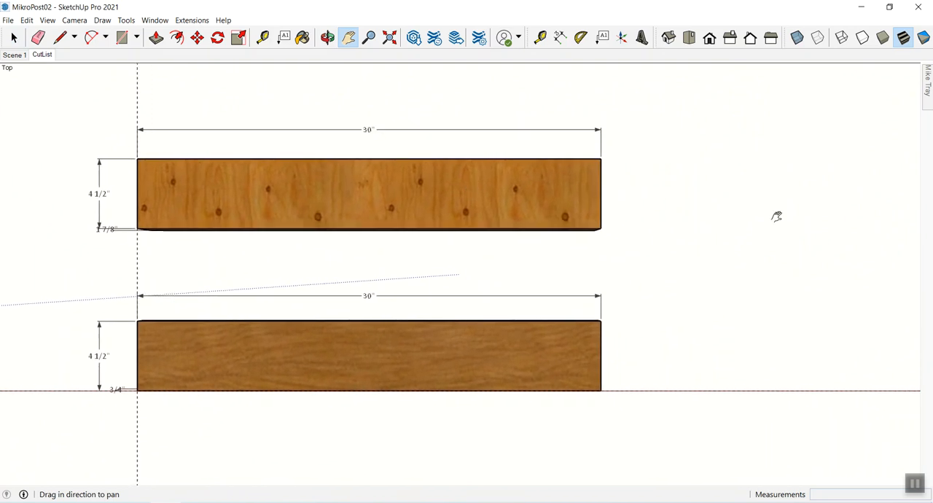
pyautogui.press('z')
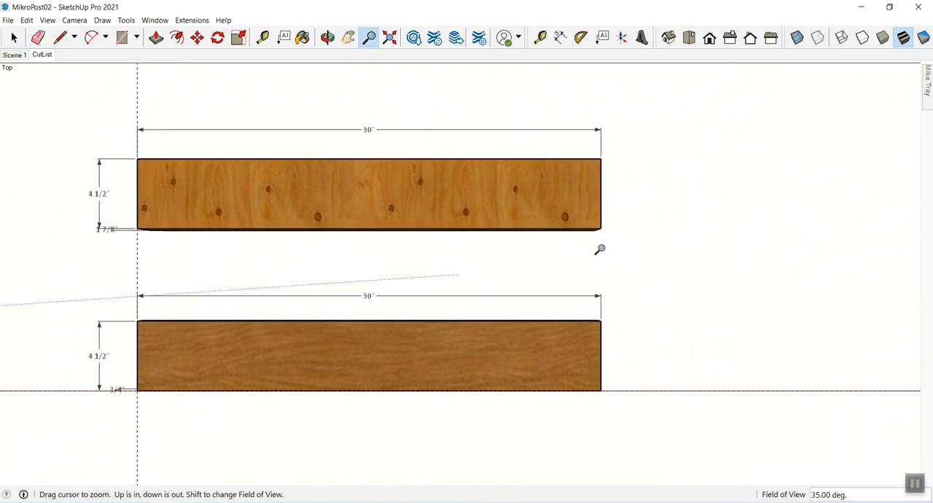
pyautogui.moveTo(603, 253); pyautogui.dragTo(596, 237)
pyautogui.press('space')
pyautogui.click(594, 206)
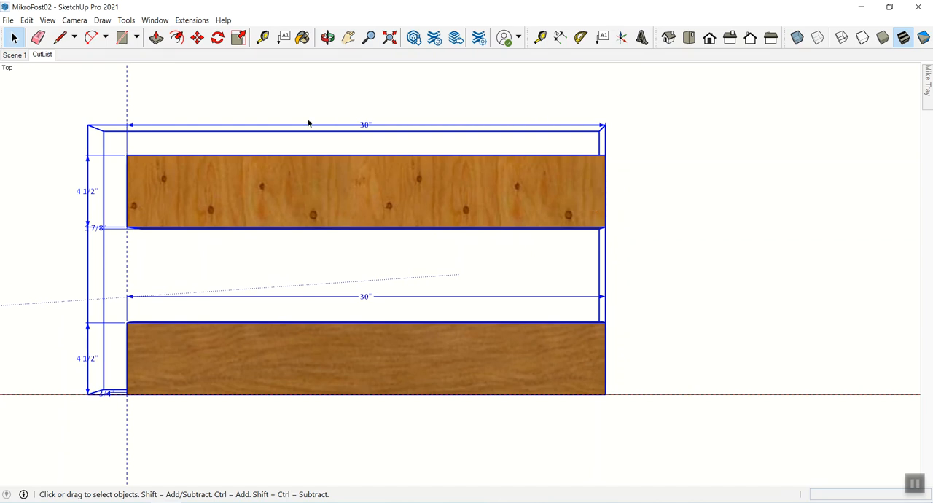
# - Reopen the group of two boards and check that its length and width dimensions can be selected
pyautogui.doubleClick(248, 188)
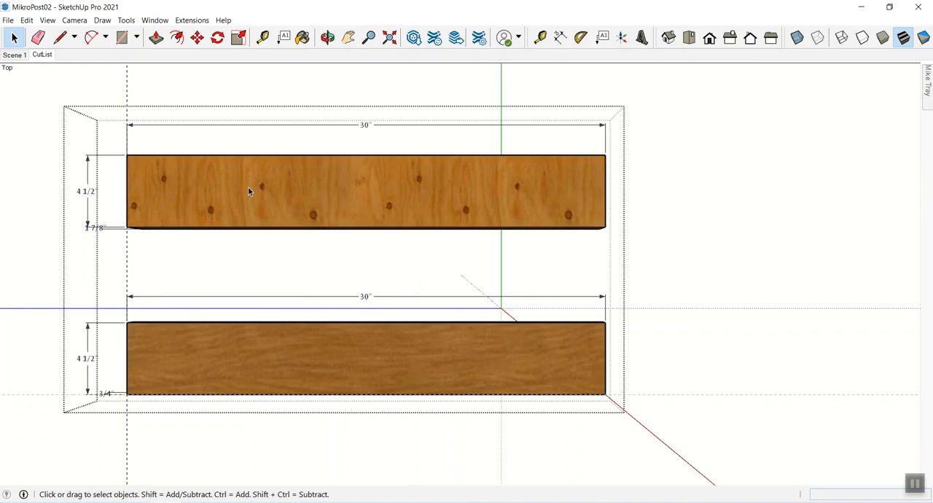
pyautogui.click(365, 126)
pyautogui.click(93, 361)
pyautogui.click(365, 297)
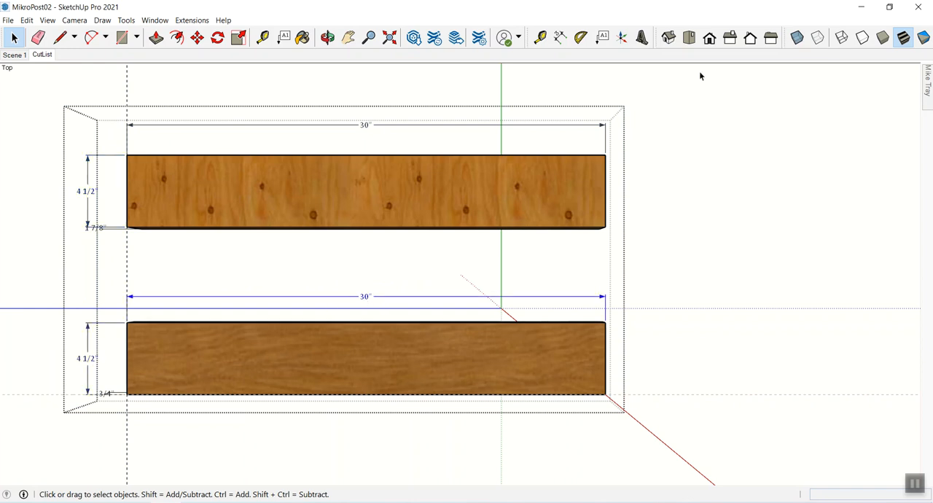
# - Attach a leader text to the upper board's right end, keeping "Post Bread Outer" as its first line
pyautogui.click(602, 37)
pyautogui.click(602, 37)
pyautogui.click(605, 180)
pyautogui.click(646, 124)
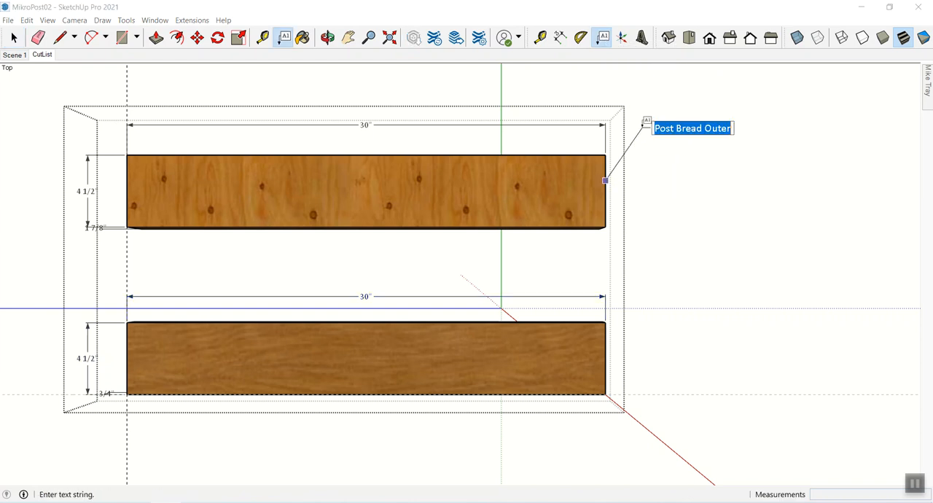
pyautogui.click(733, 129)
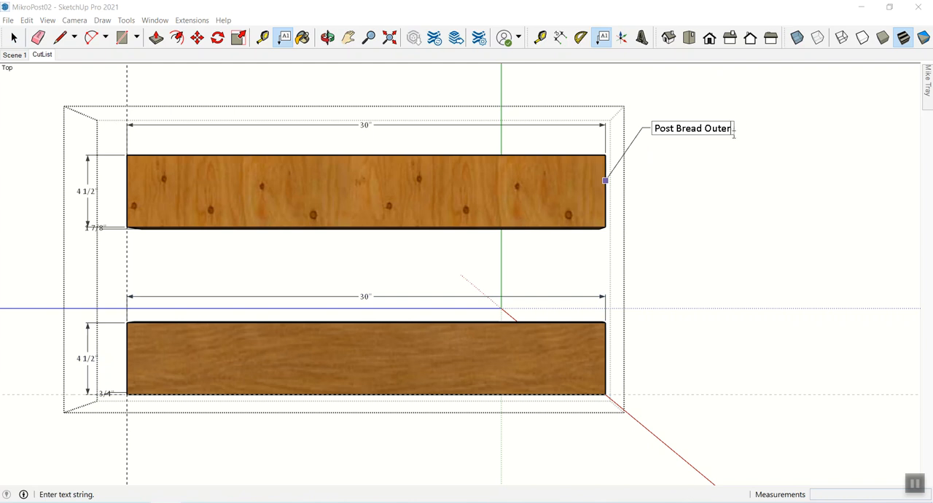
# - Add a second line reading "NEED: 2" to the leader text, with the label in capitals
pyautogui.press('Return')
pyautogui.write('Nee')
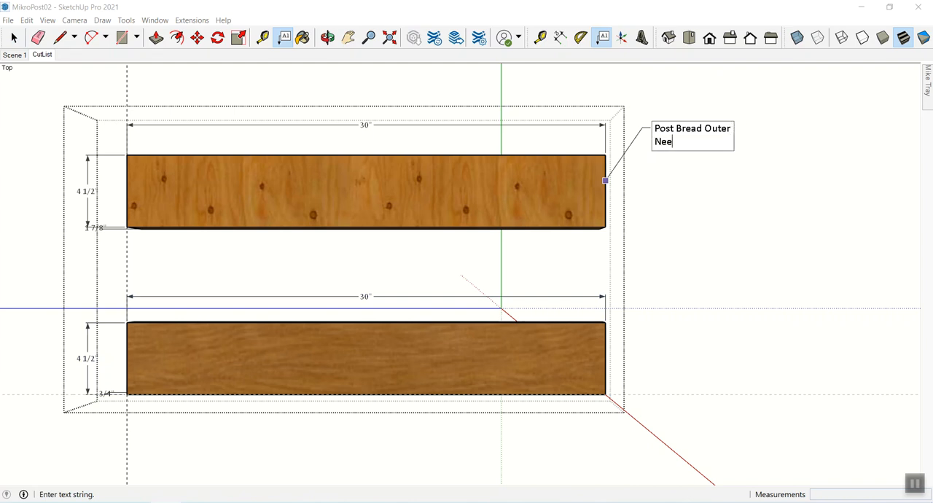
pyautogui.write('d 2')
pyautogui.press('Return')
pyautogui.write('Mat')
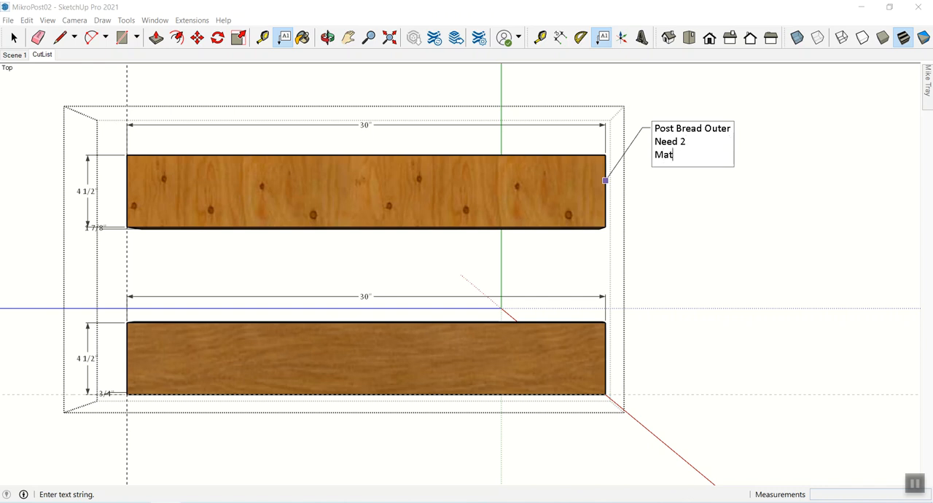
pyautogui.press('BackSpace')
pyautogui.press('BackSpace')
pyautogui.press('BackSpace')
pyautogui.press('BackSpace')
pyautogui.press('BackSpace')
pyautogui.press('BackSpace')
pyautogui.press('BackSpace')
pyautogui.press('BackSpace')
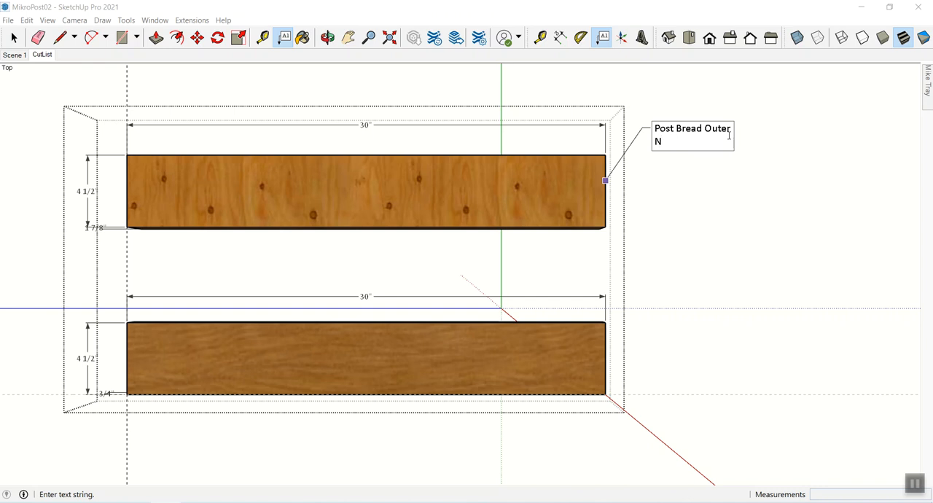
pyautogui.write('EED: 2')
pyautogui.press('Return')
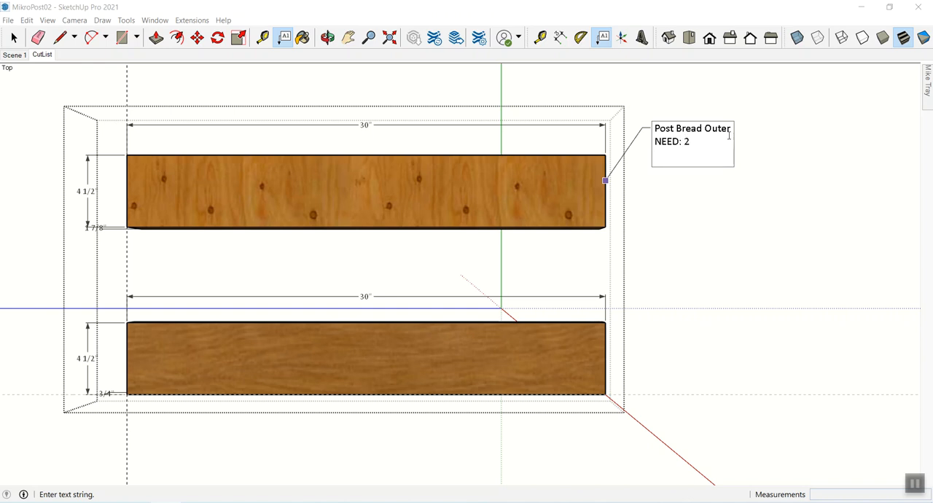
# - Add a third line reading "MATERIAL: Any 8/4 To Start" and finish the upper board's leader text
pyautogui.write('MATERIAL')
pyautogui.write(': Any 8/4')
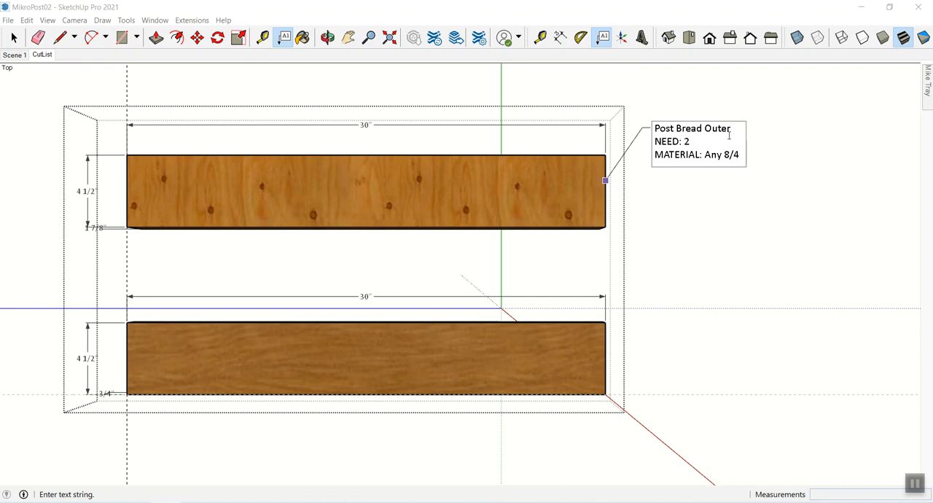
pyautogui.write(' To Start')
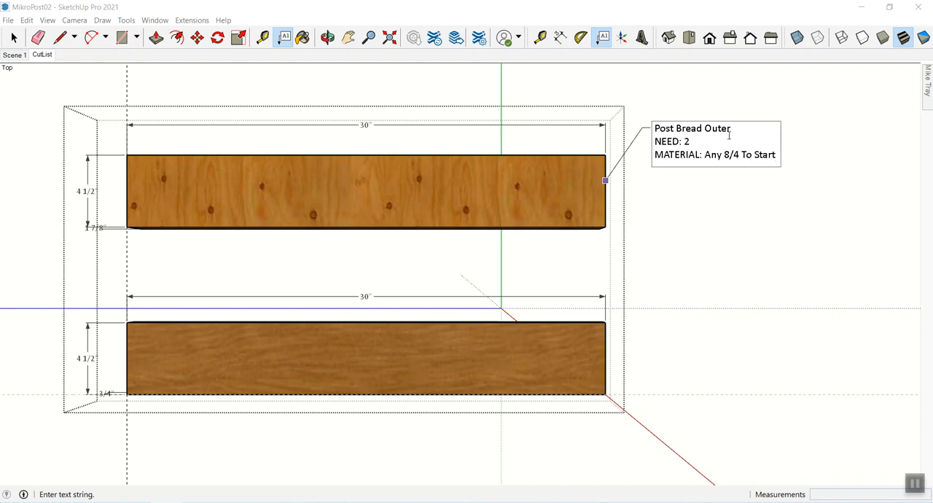
pyautogui.click(783, 289)
pyautogui.press('space')
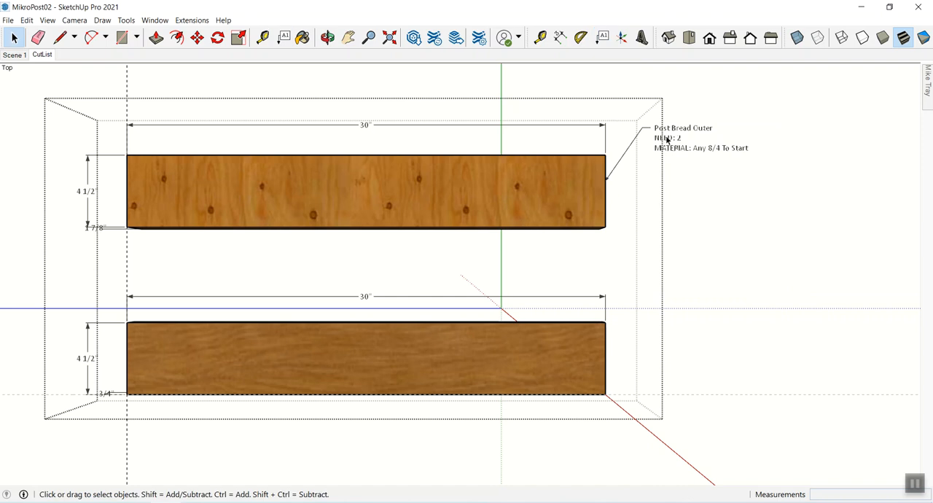
pyautogui.click(589, 181)
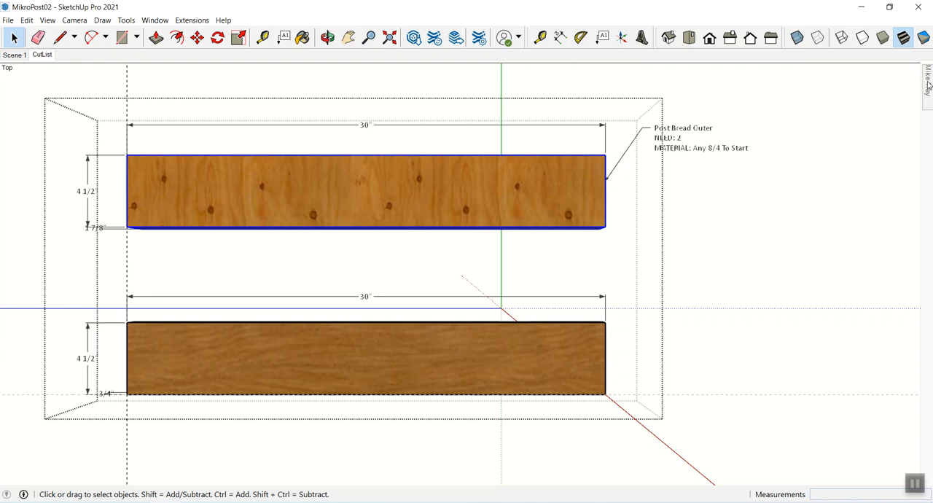
# - Rename the upper board's component definition to "POST BREAD OUTER" in capitals
pyautogui.moveTo(928, 85)
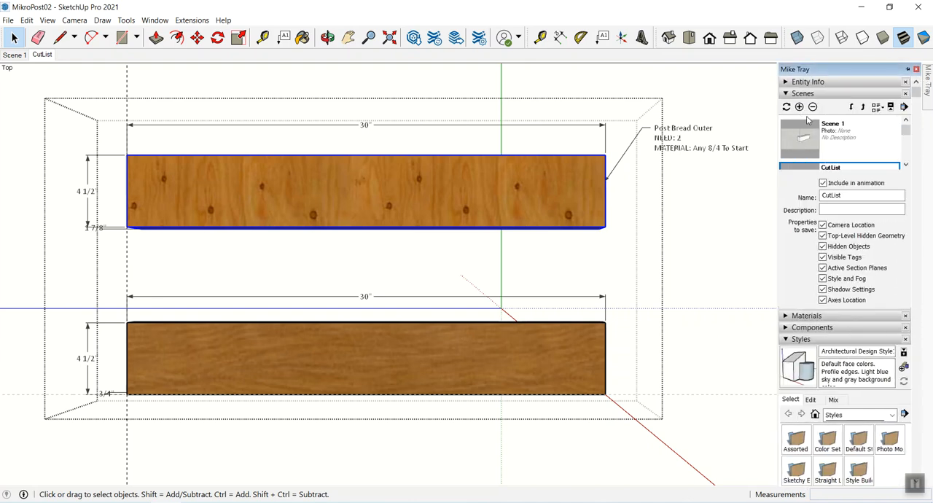
pyautogui.click(789, 94)
pyautogui.click(789, 81)
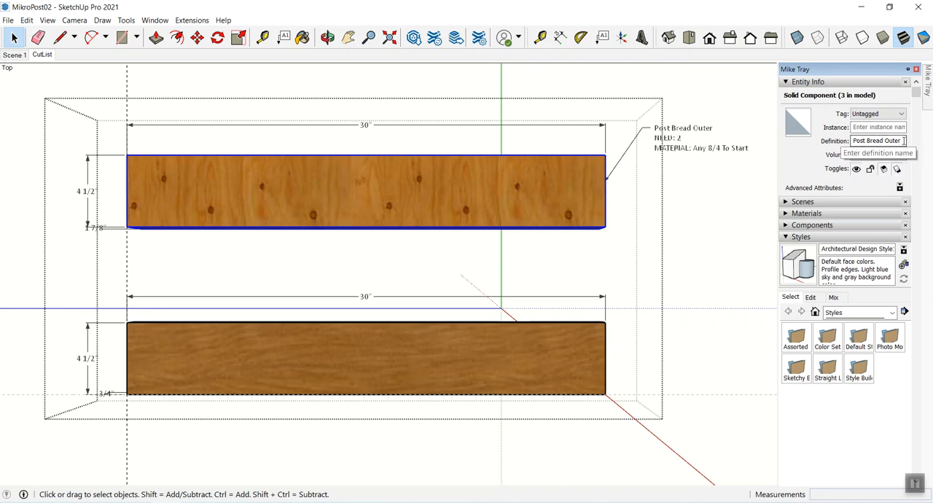
pyautogui.moveTo(904, 141); pyautogui.dragTo(847, 143)
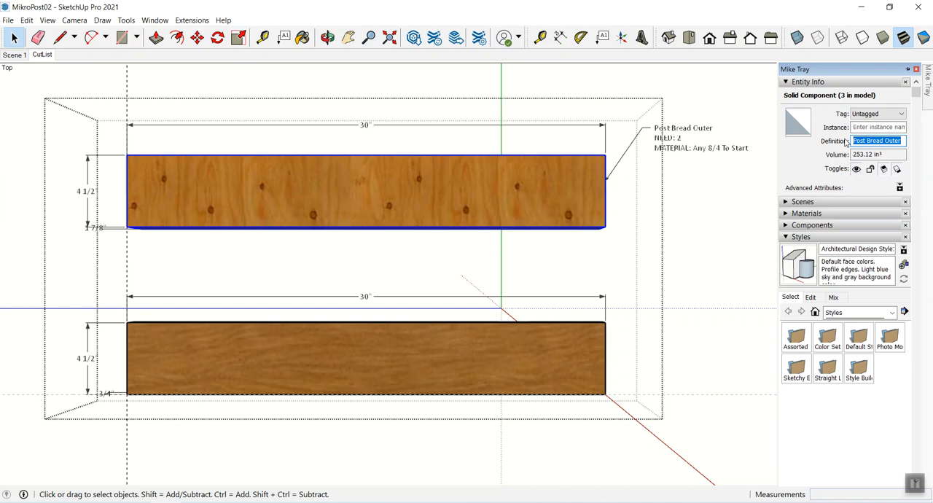
pyautogui.write('P')
pyautogui.write('OST BREAD OUTER')
pyautogui.press('Return')
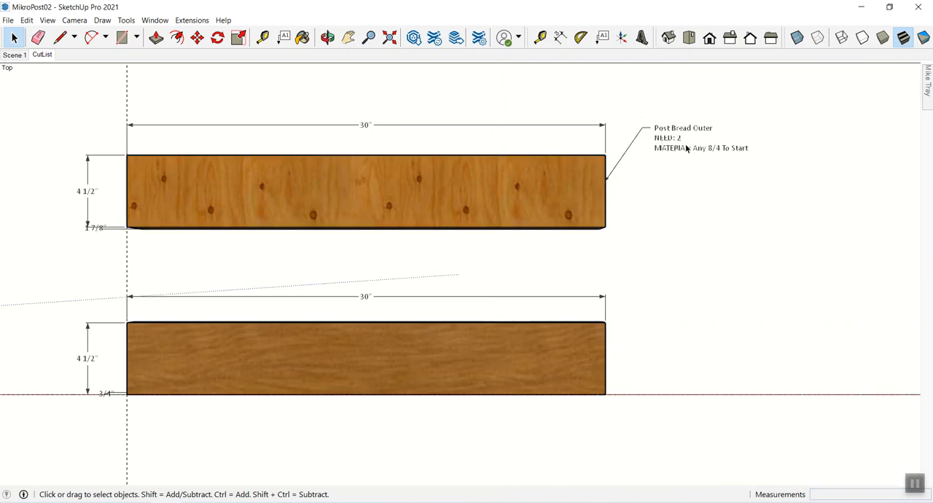
# - Copy the NEED and MATERIAL lines from the upper board's leader text, then delete that leader text
pyautogui.click(679, 142)
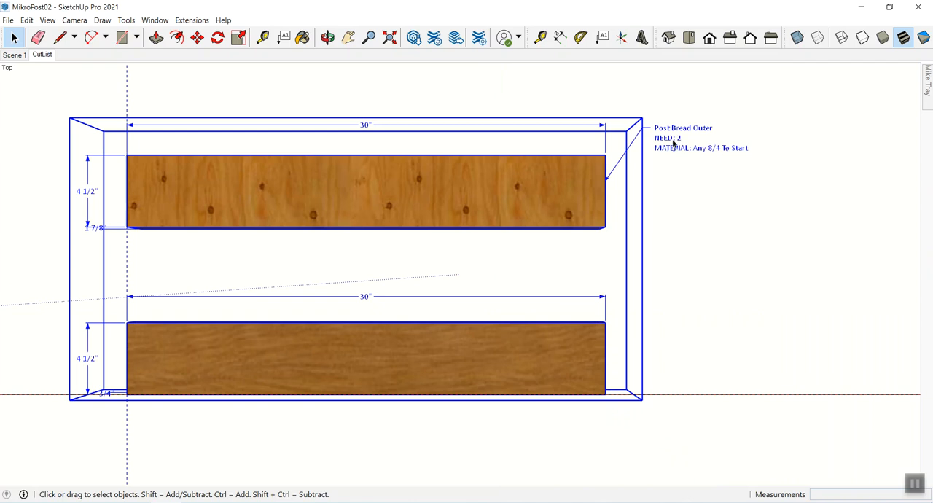
pyautogui.doubleClick(674, 143)
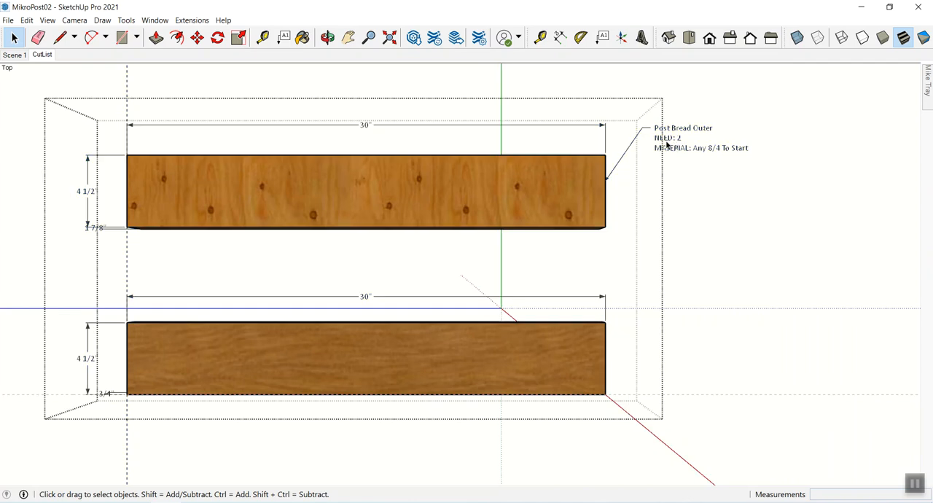
pyautogui.doubleClick(666, 146)
pyautogui.moveTo(655, 142); pyautogui.dragTo(777, 154)
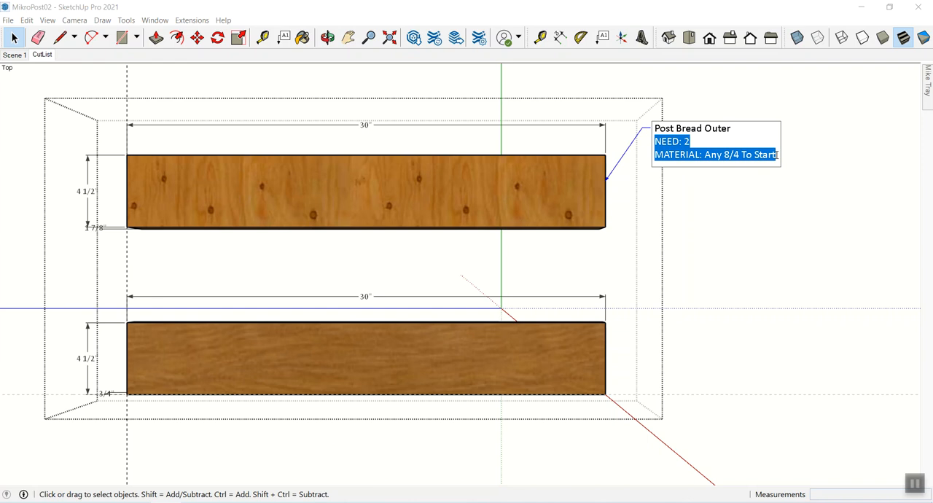
pyautogui.click(783, 207)
pyautogui.click(673, 140)
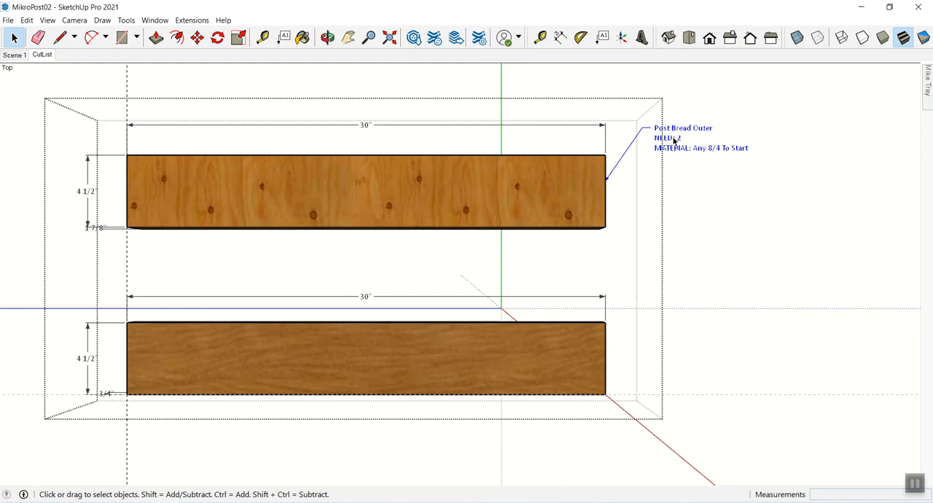
pyautogui.press('Delete')
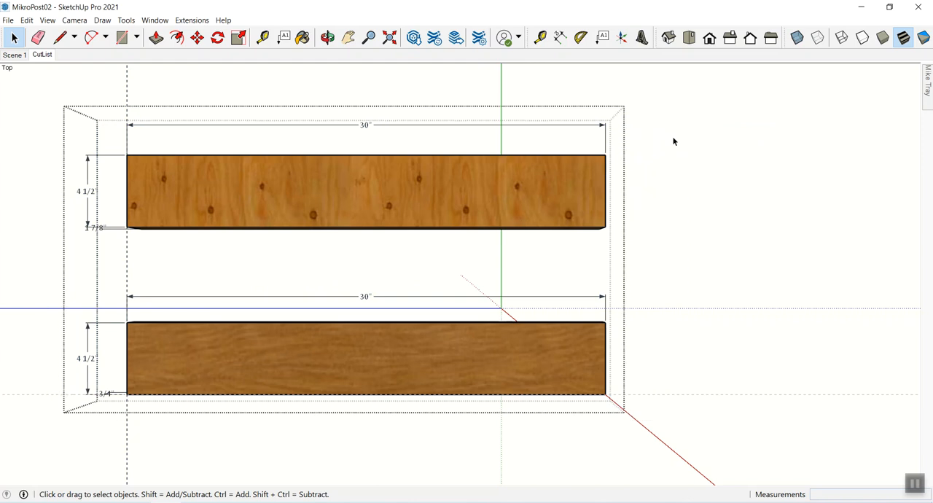
# - Attach a new leader text to the upper board's right end, keeping "POST BREAD OUTER" and pasting the copied NEED and MATERIAL lines below it
pyautogui.click(604, 37)
pyautogui.click(605, 174)
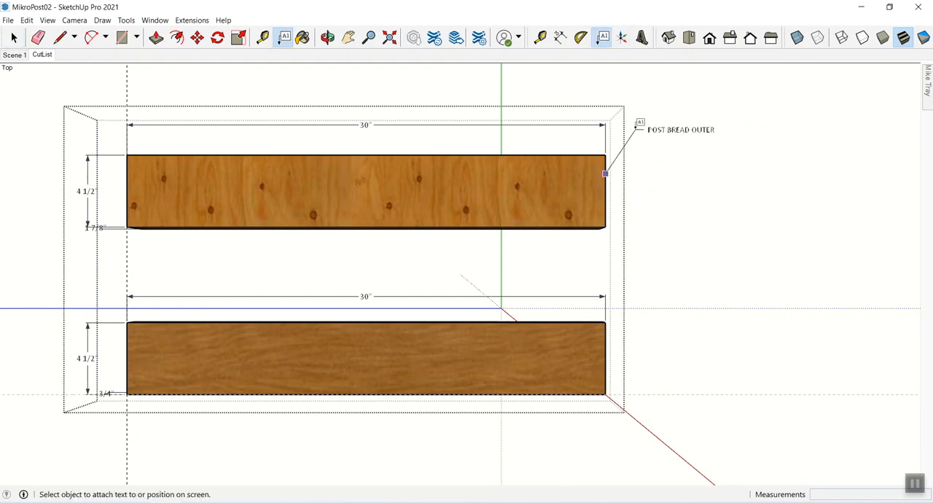
pyautogui.click(635, 140)
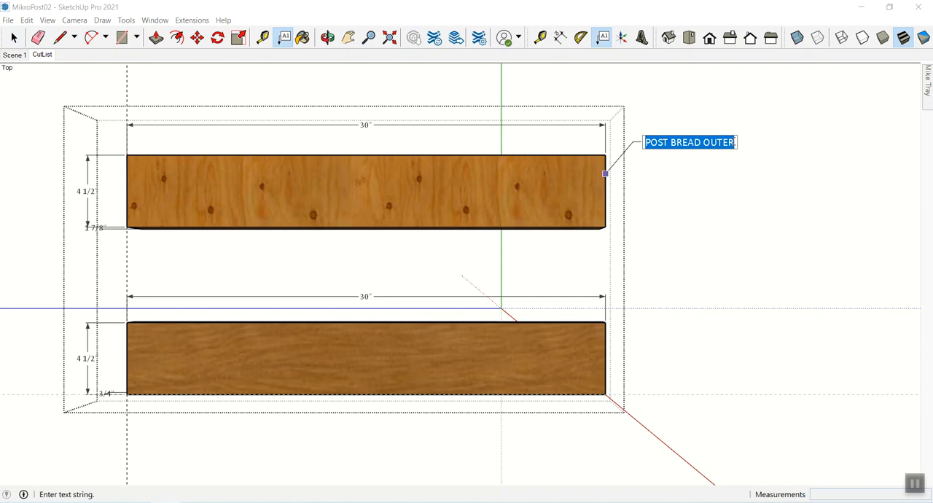
pyautogui.click(734, 142)
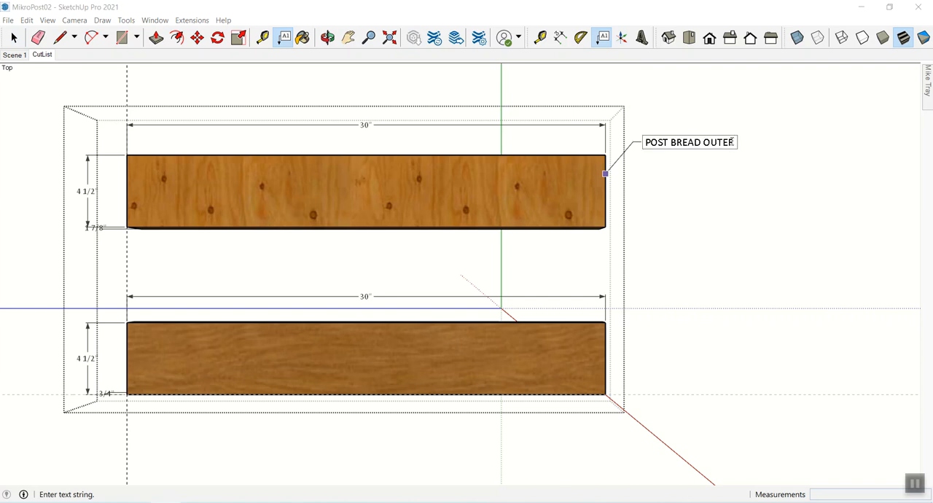
pyautogui.press('Return')
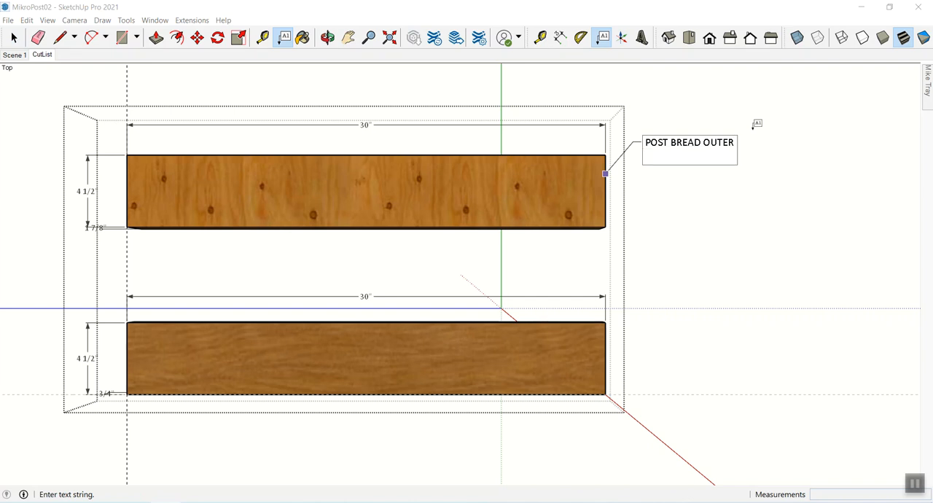
pyautogui.write('NEED: 2 MATERIAL: Any 8/4 To Start')
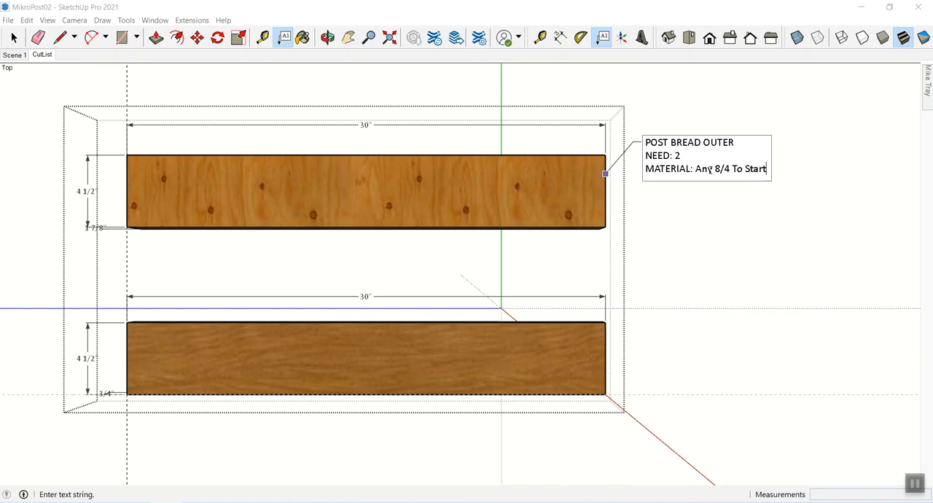
pyautogui.click(692, 185)
pyautogui.press('space')
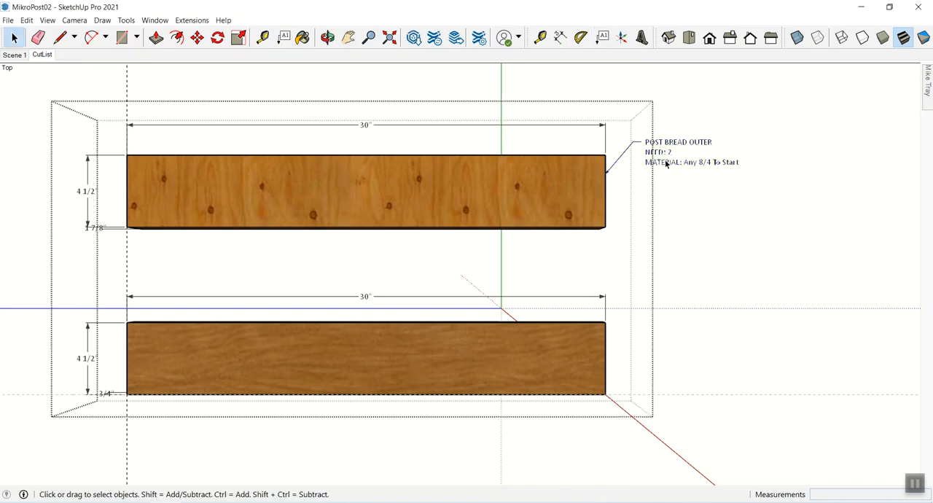
pyautogui.doubleClick(665, 165)
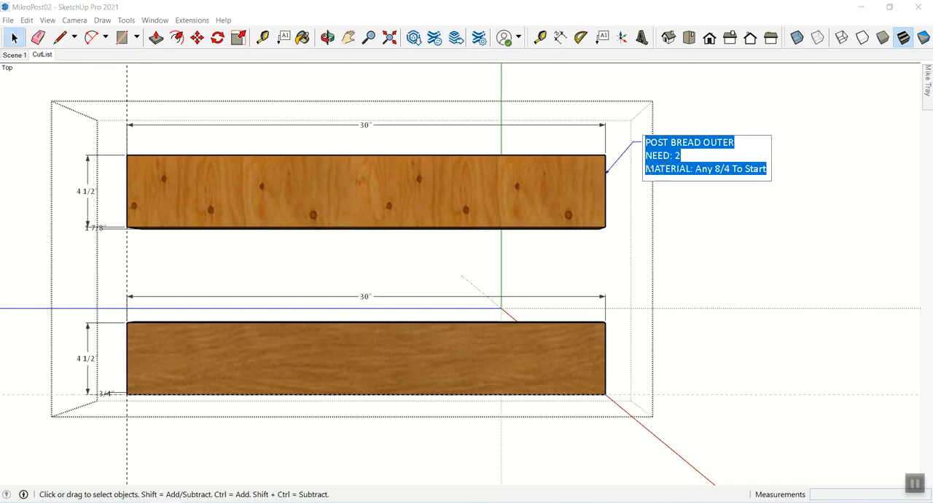
pyautogui.click(684, 209)
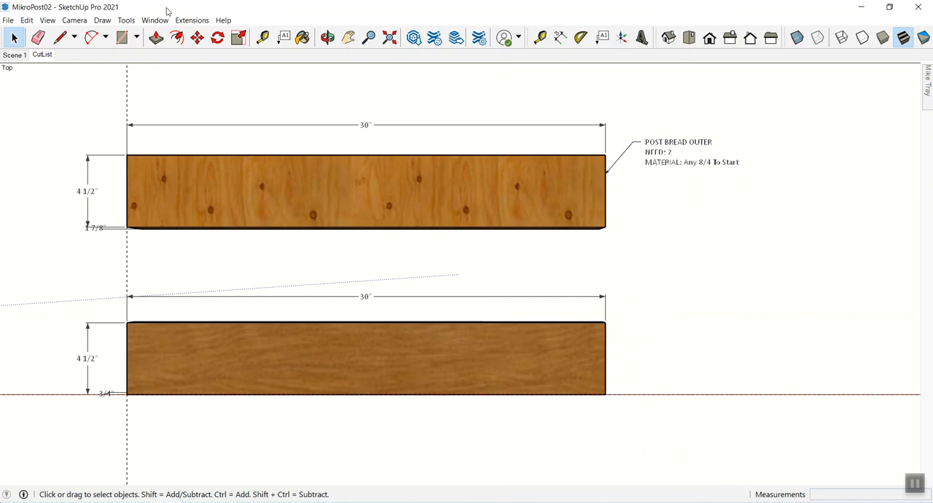
# - Set the model's screen text font to Calibri Bold, 12 points
pyautogui.click(154, 22)
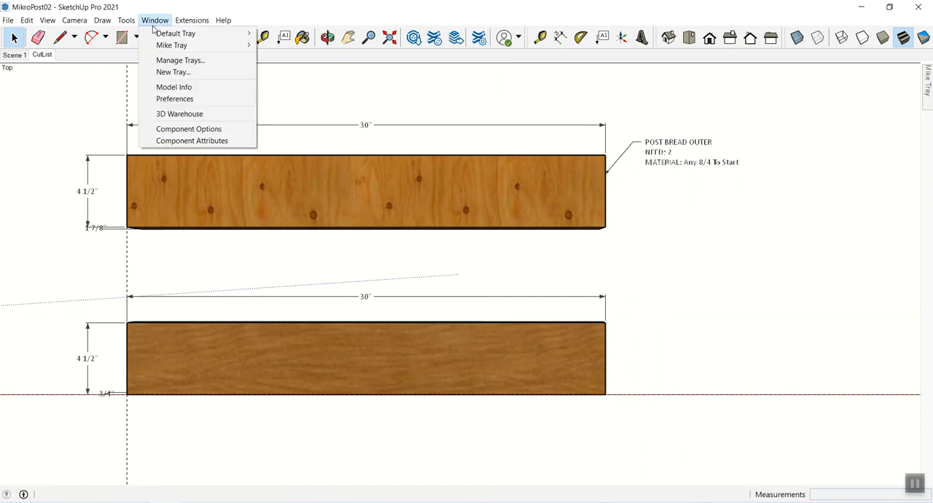
pyautogui.click(183, 86)
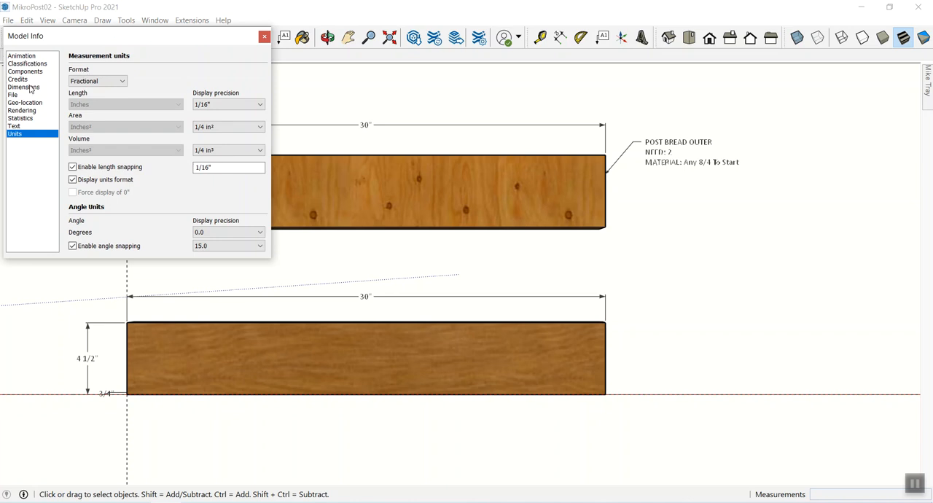
pyautogui.click(18, 127)
pyautogui.click(217, 74)
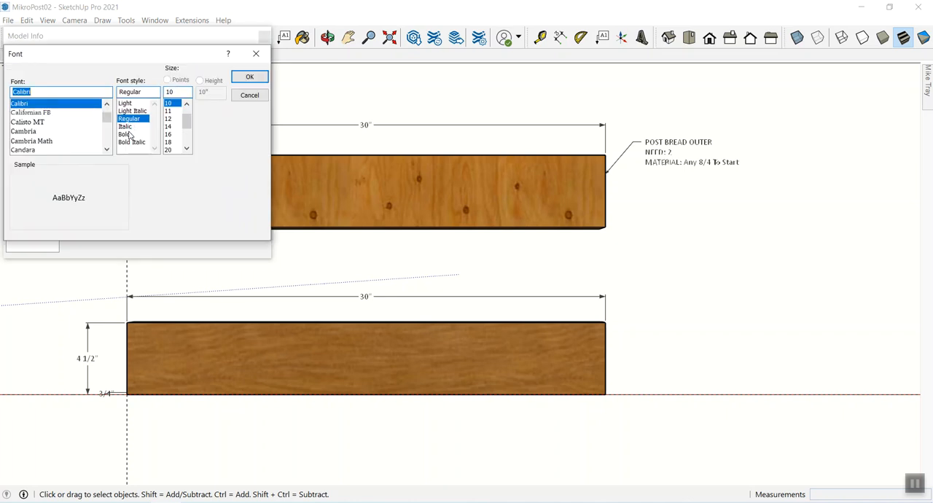
pyautogui.click(128, 136)
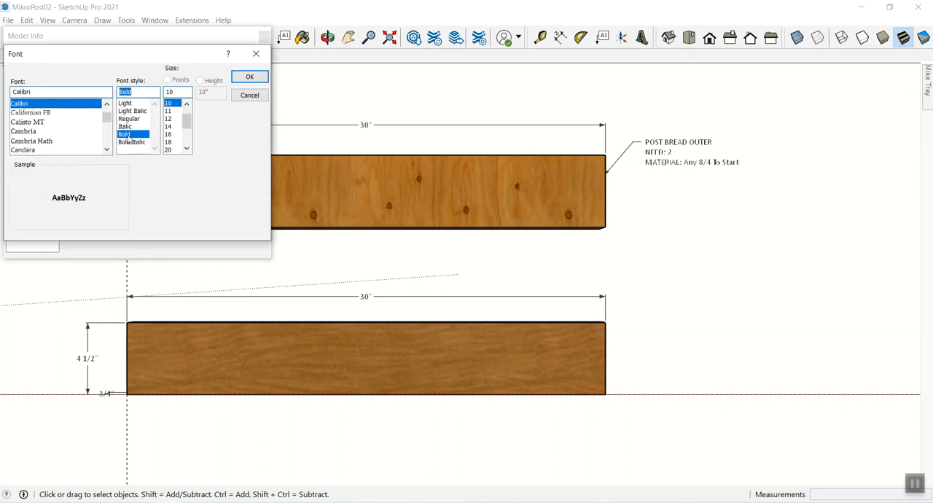
pyautogui.click(168, 118)
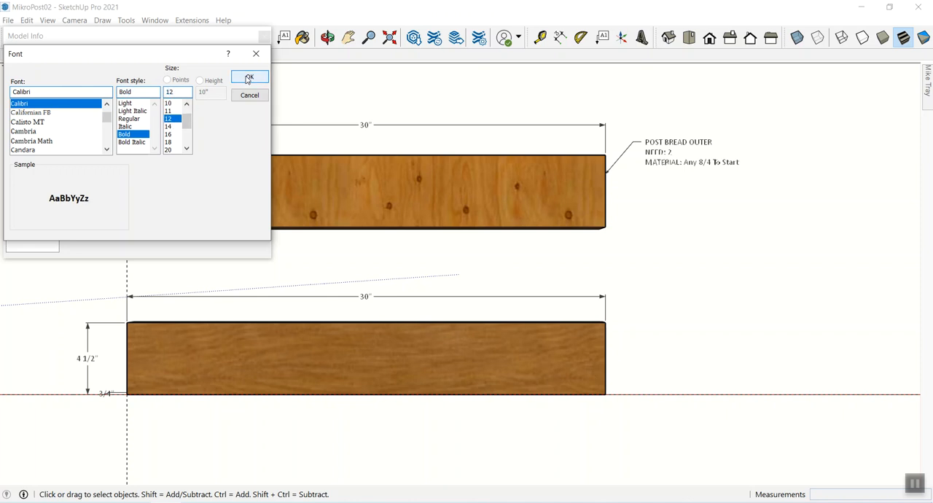
pyautogui.click(248, 78)
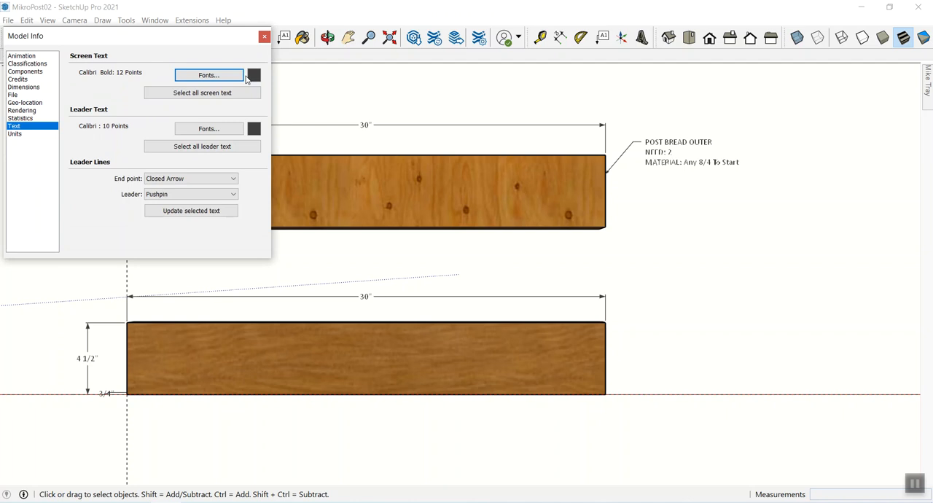
# - Set the model's leader text font to Calibri Bold, 12 points
pyautogui.click(208, 130)
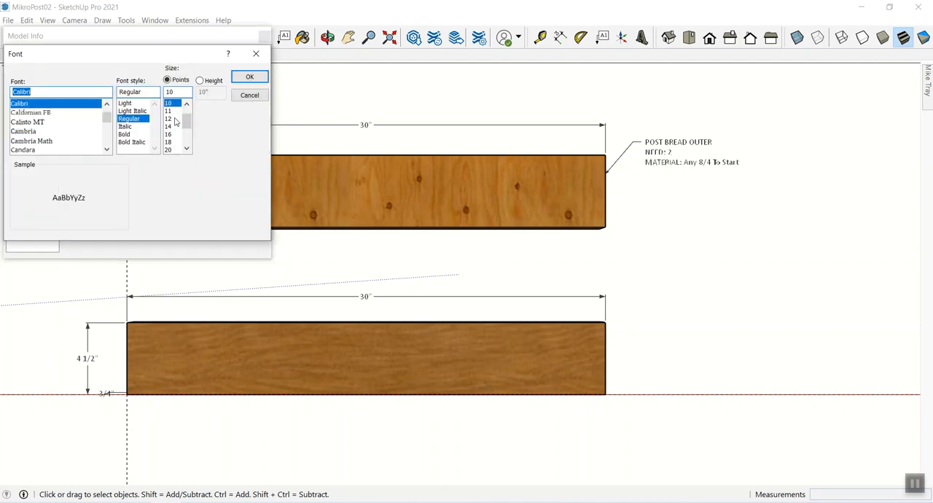
pyautogui.click(173, 119)
pyautogui.click(128, 134)
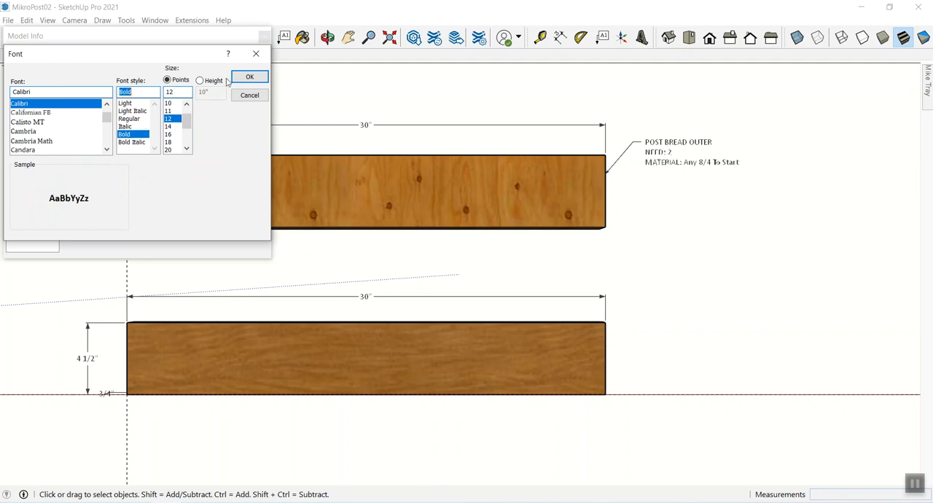
pyautogui.click(250, 76)
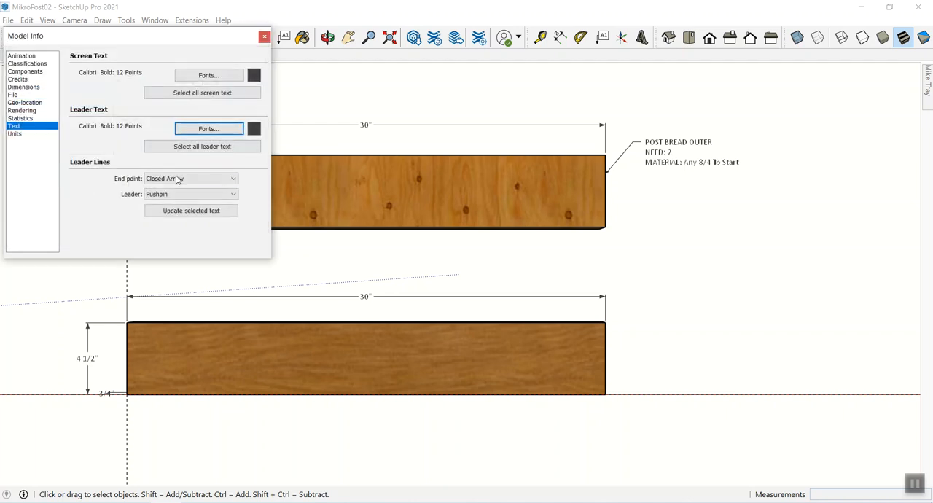
# - Apply the new text settings to the upper board's existing leader text and close the model settings
pyautogui.click(193, 213)
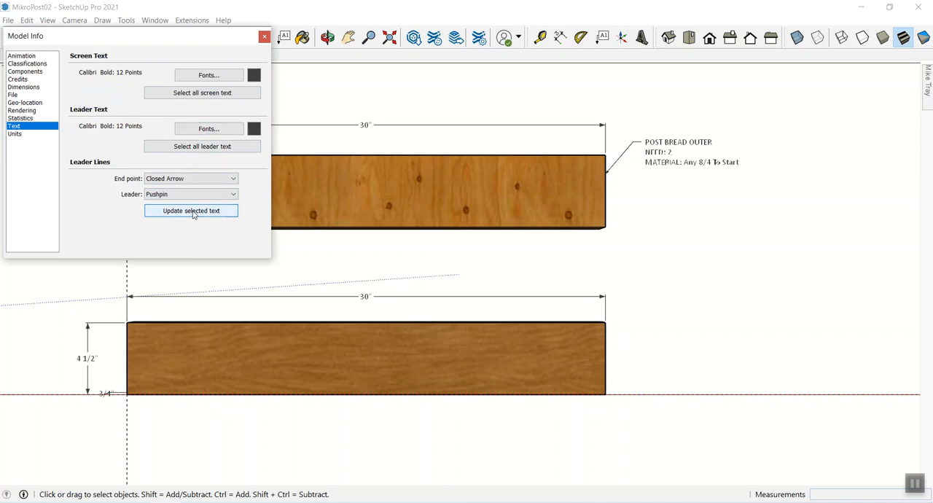
pyautogui.click(658, 153)
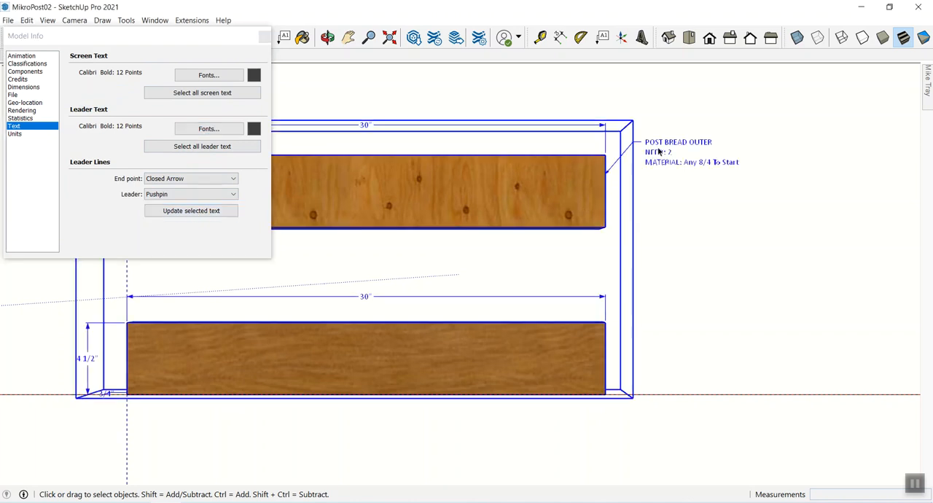
pyautogui.doubleClick(659, 151)
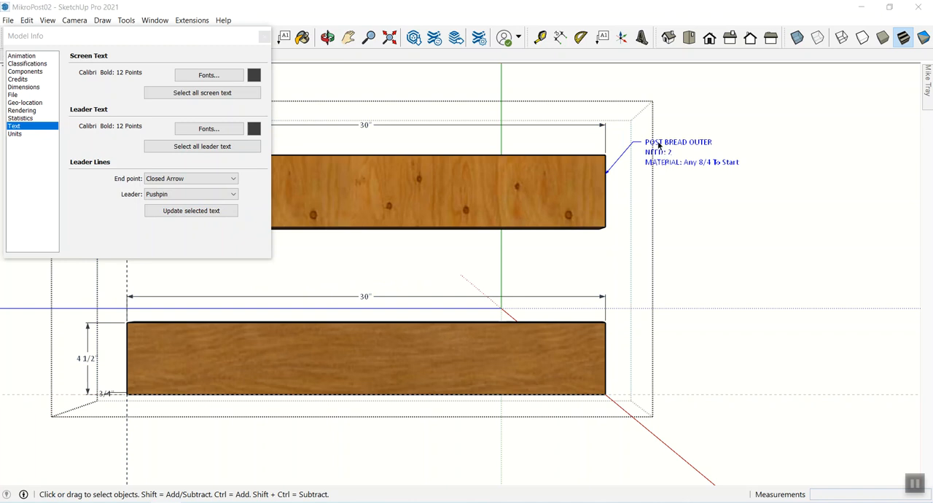
pyautogui.click(658, 145)
pyautogui.click(777, 294)
pyautogui.doubleClick(665, 156)
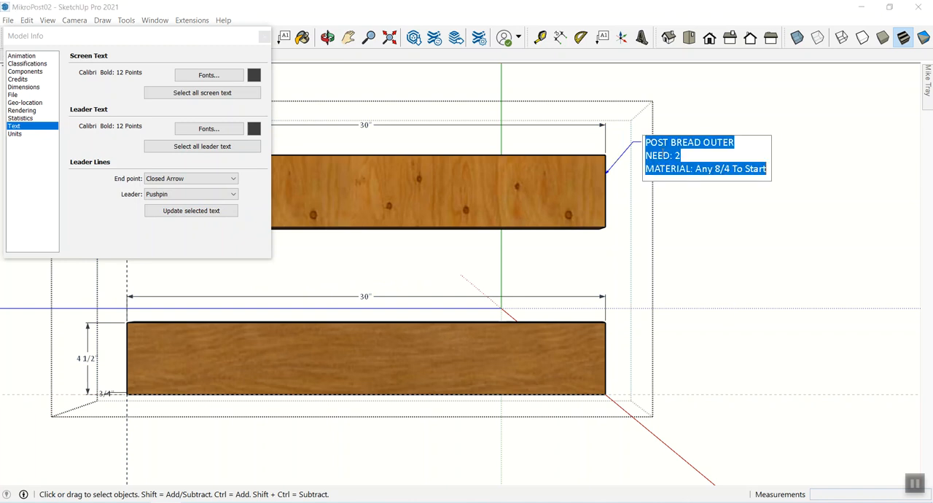
pyautogui.click(177, 211)
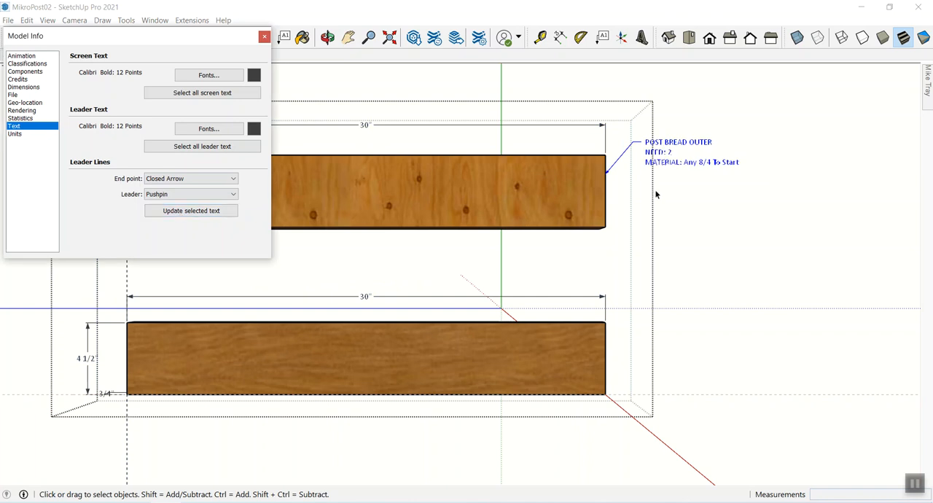
pyautogui.click(705, 202)
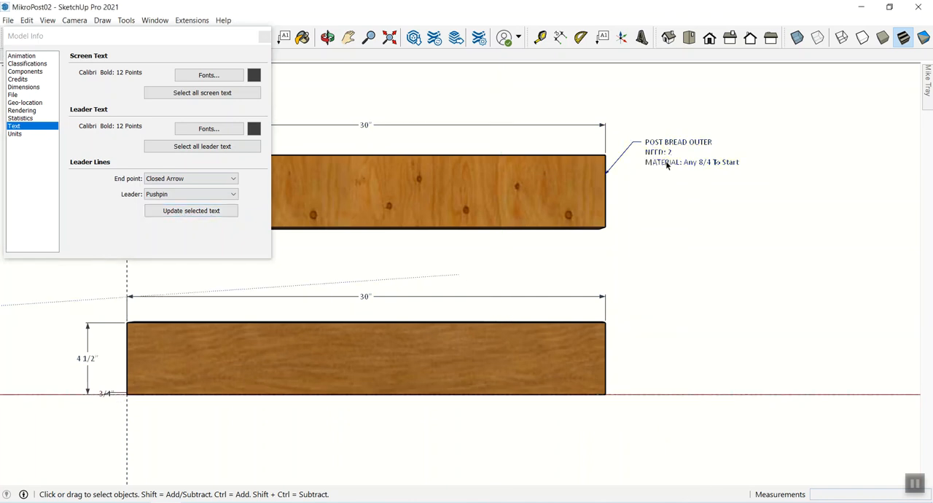
pyautogui.doubleClick(667, 165)
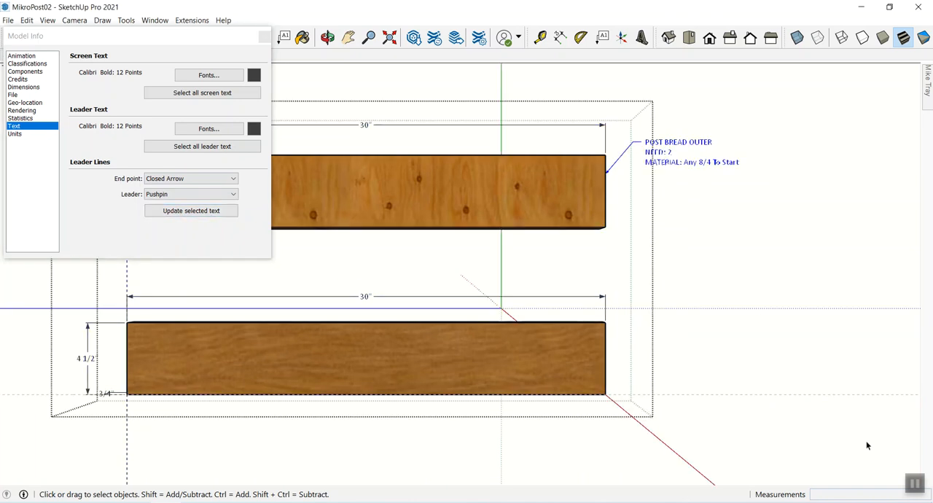
pyautogui.click(264, 36)
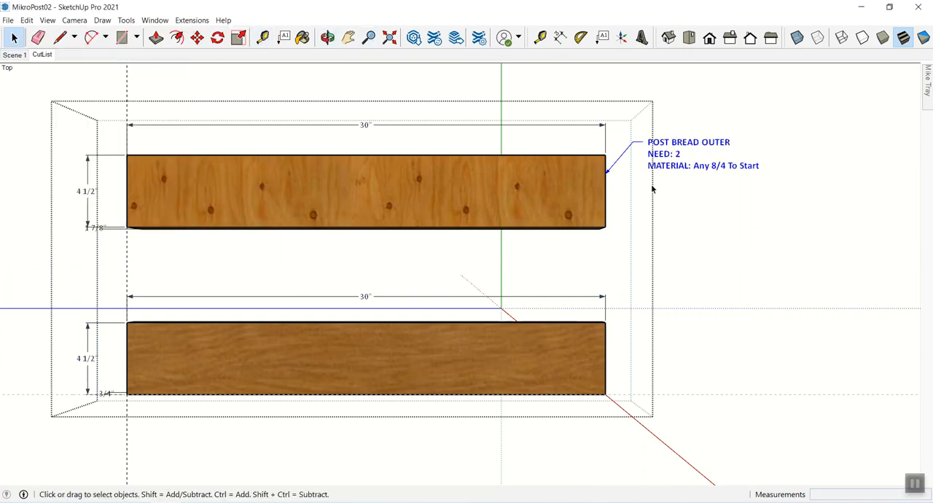
pyautogui.click(689, 193)
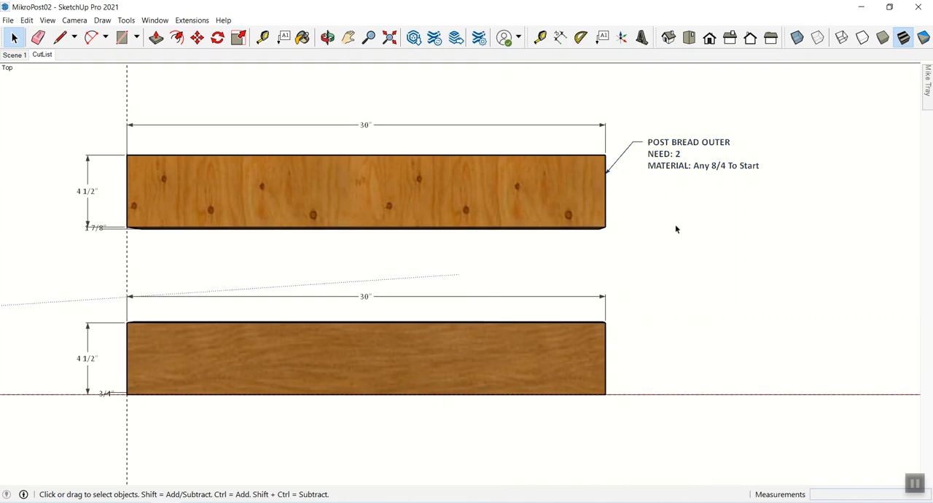
# - Add the line "1 - Cut extra 1"+ long" below the MATERIAL line in the upper board's leader text
pyautogui.doubleClick(671, 166)
pyautogui.doubleClick(670, 165)
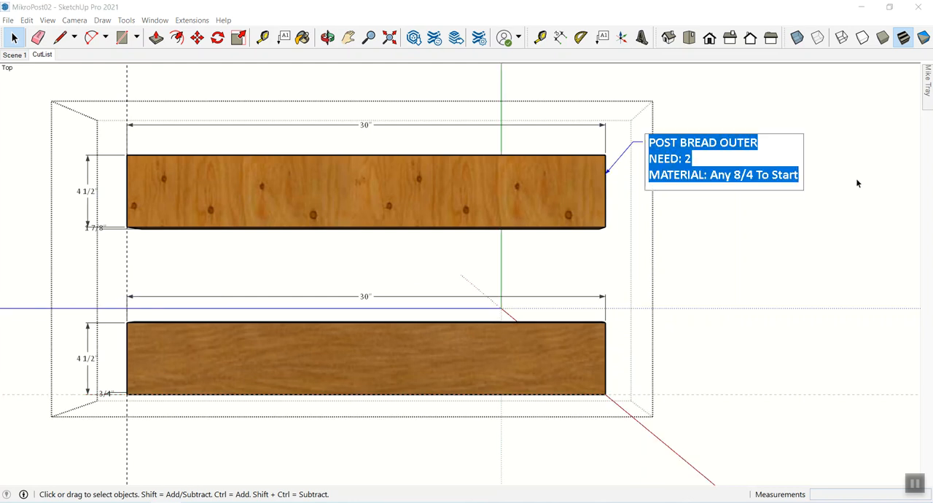
pyautogui.press('End')
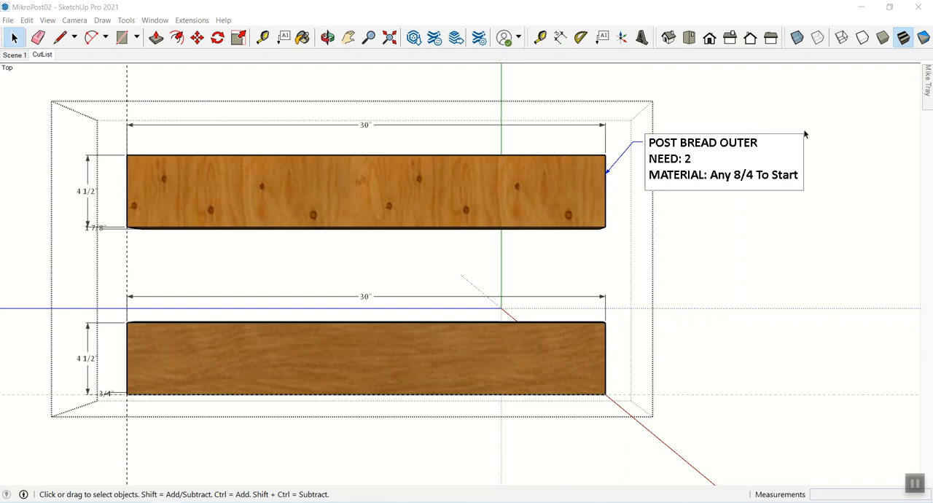
pyautogui.press('Return')
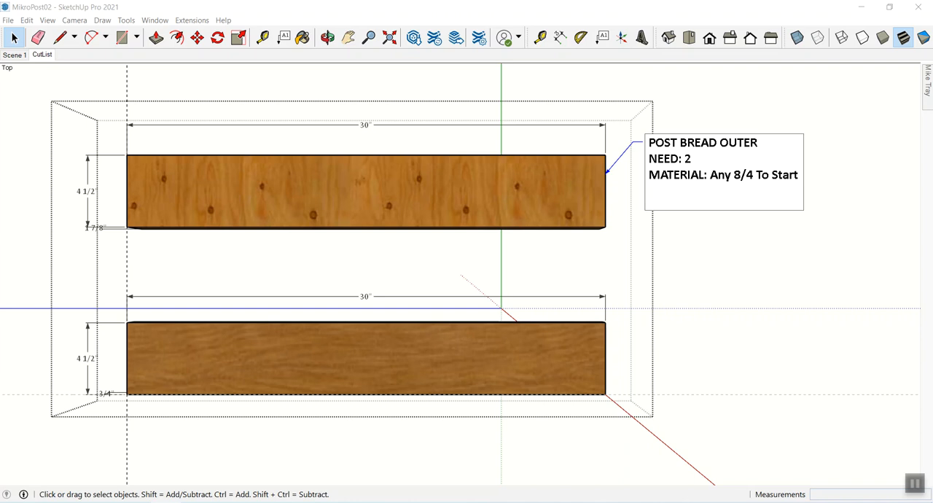
pyautogui.write('1 - c')
pyautogui.press('BackSpace')
pyautogui.write('Cut exte')
pyautogui.press('BackSpace')
pyautogui.write('ra 1"+ long')
pyautogui.press('Return')
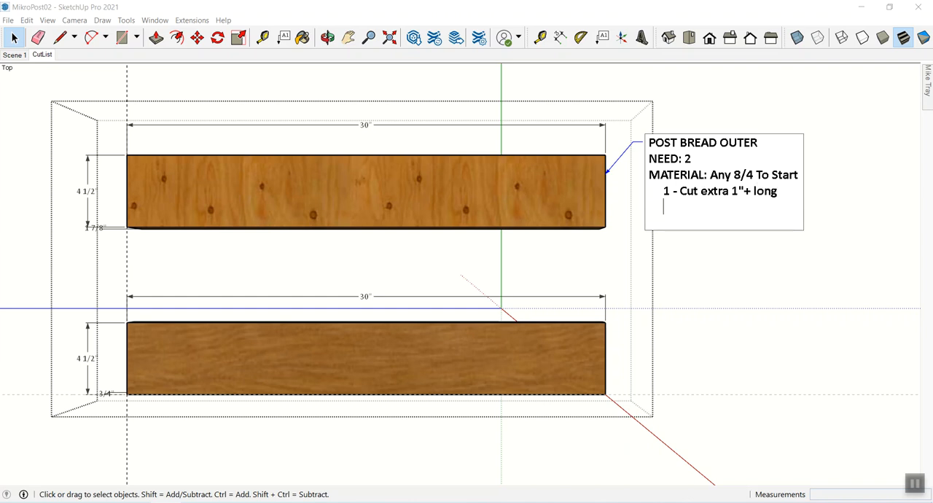
# - Add the line "2 - Rip extra 1/2" width" as the second instruction in the upper board's label
pyautogui.write('2')
pyautogui.press('BackSpace')
pyautogui.write('2 - Rip extra 1/2')
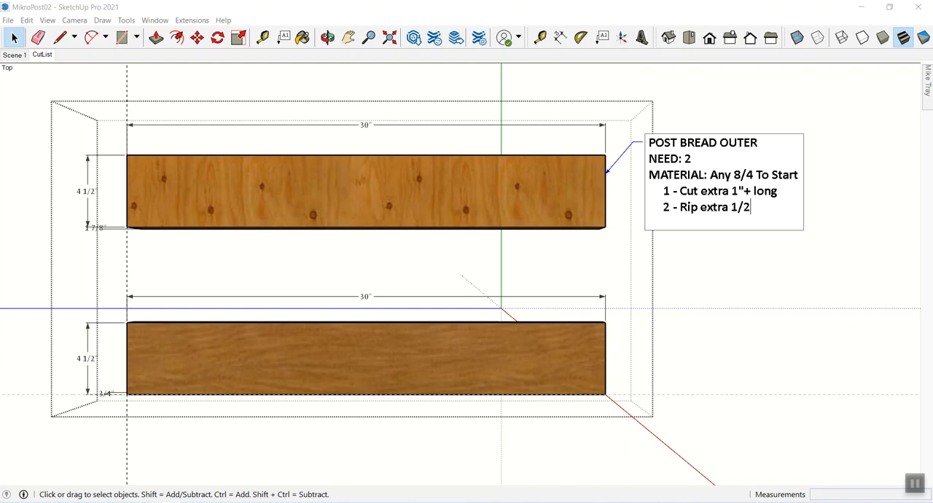
pyautogui.write('" width')
pyautogui.press('Return')
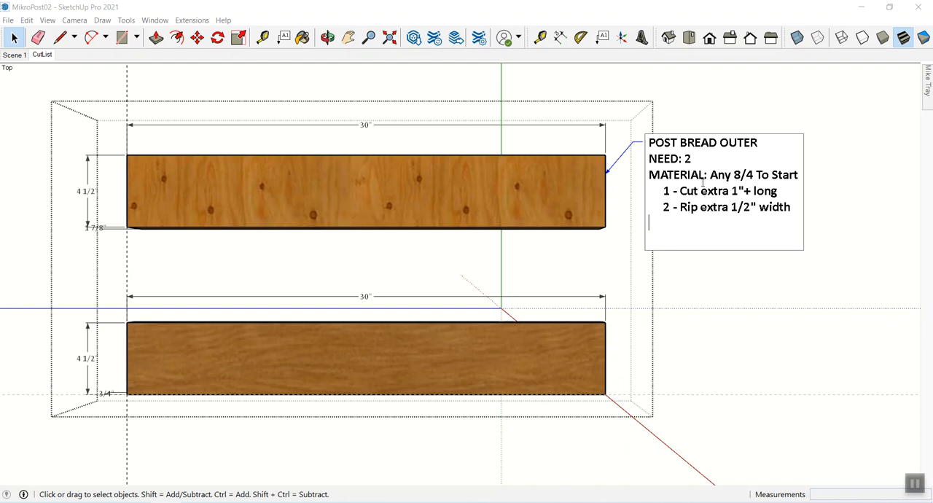
# - Add "3 - Leave thickness at full 2"" as the third instruction and finish editing the upper board's label
pyautogui.write('3 - Leave thickness at')
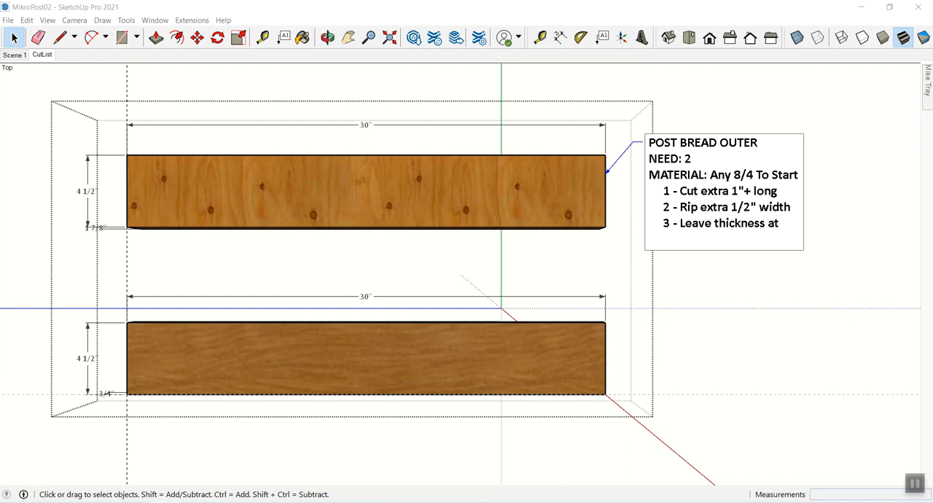
pyautogui.write(' 2')
pyautogui.press('BackSpace')
pyautogui.write('full 2"')
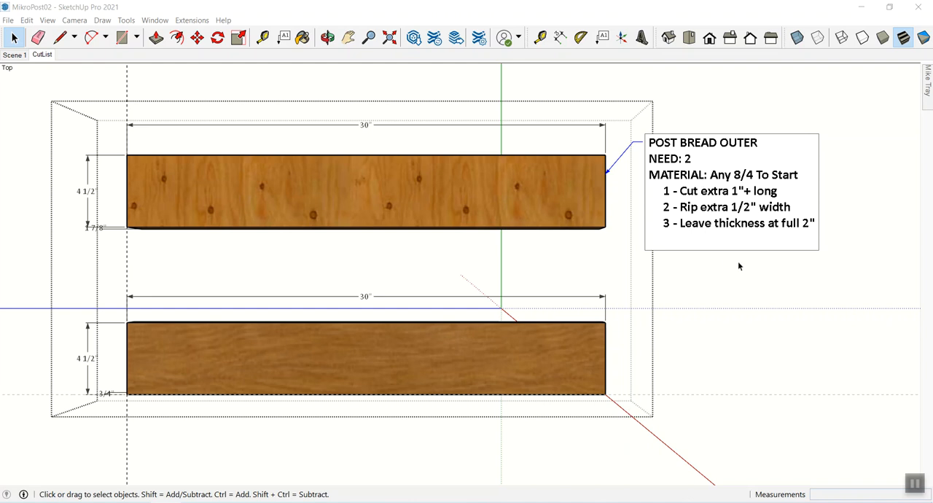
pyautogui.click(769, 268)
pyautogui.click(769, 269)
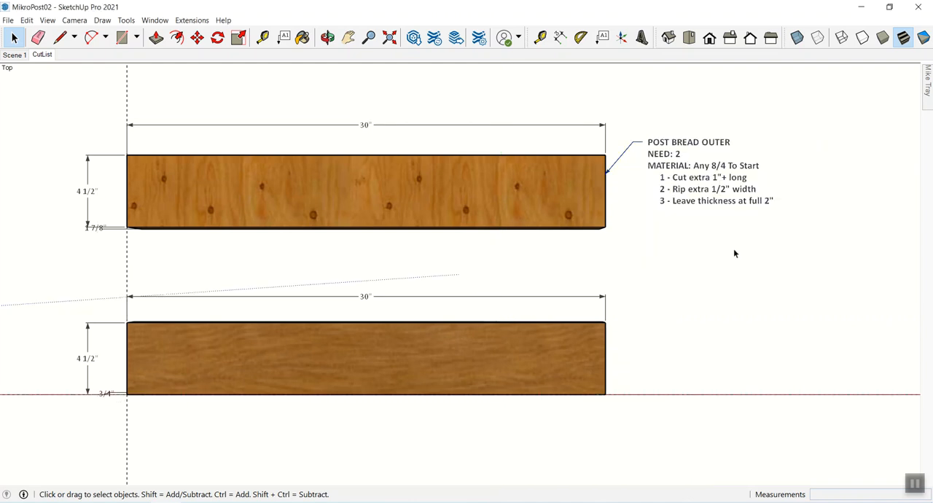
pyautogui.click(584, 352)
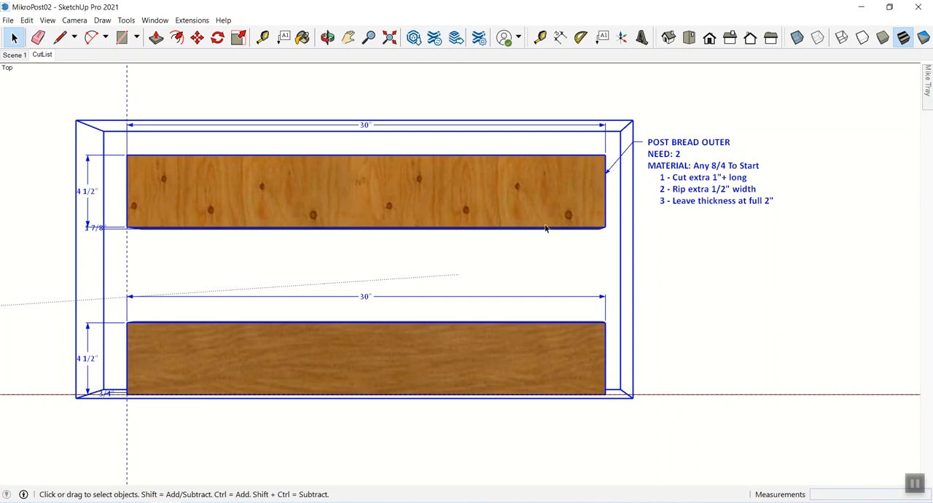
pyautogui.click(677, 234)
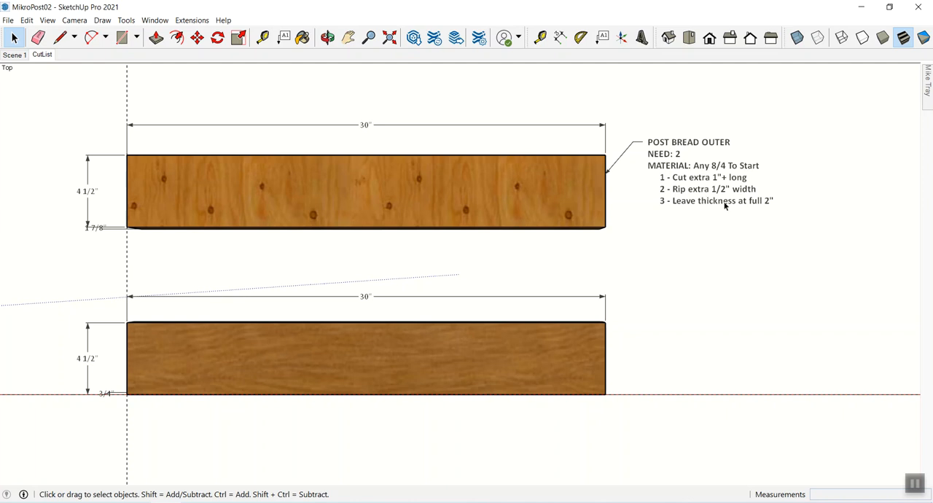
# - Switch to Scene 1 and measure across the post's layered top and across one outer board's thickness
pyautogui.click(13, 57)
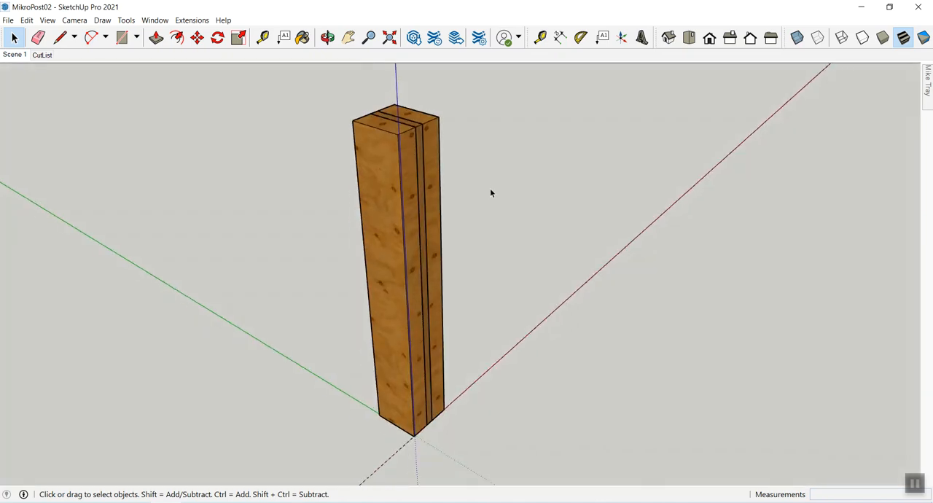
pyautogui.moveTo(455, 193); pyautogui.dragTo(433, 256, button='middle')
pyautogui.press('z')
pyautogui.moveTo(433, 256); pyautogui.dragTo(420, 182)
pyautogui.moveTo(420, 182); pyautogui.dragTo(548, 298, button='middle')
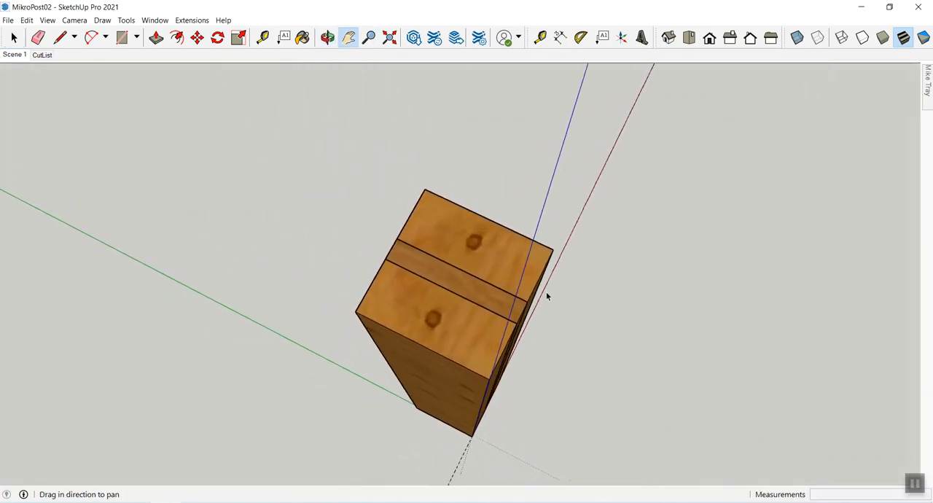
pyautogui.press('space')
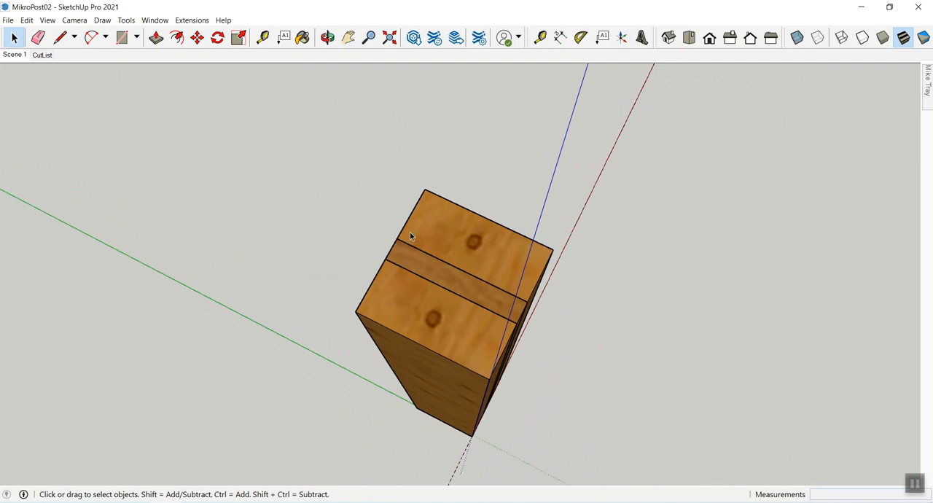
pyautogui.press('t')
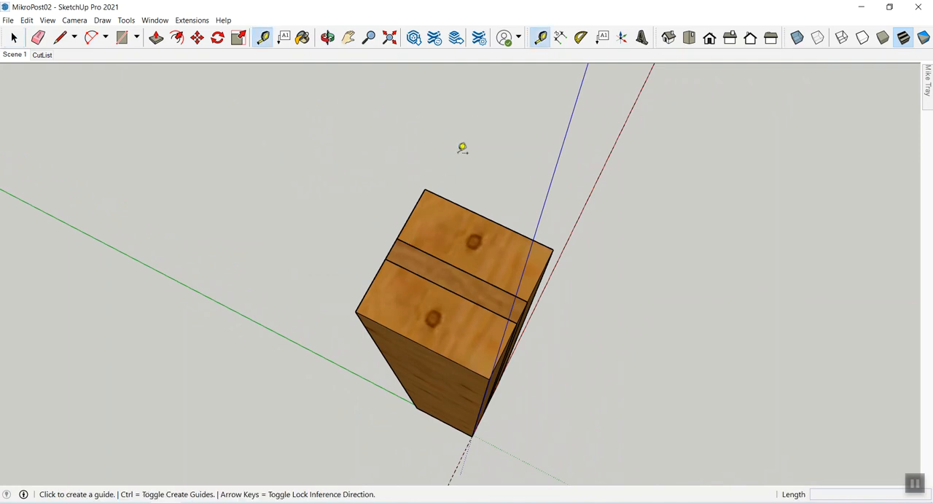
pyautogui.click(425, 189)
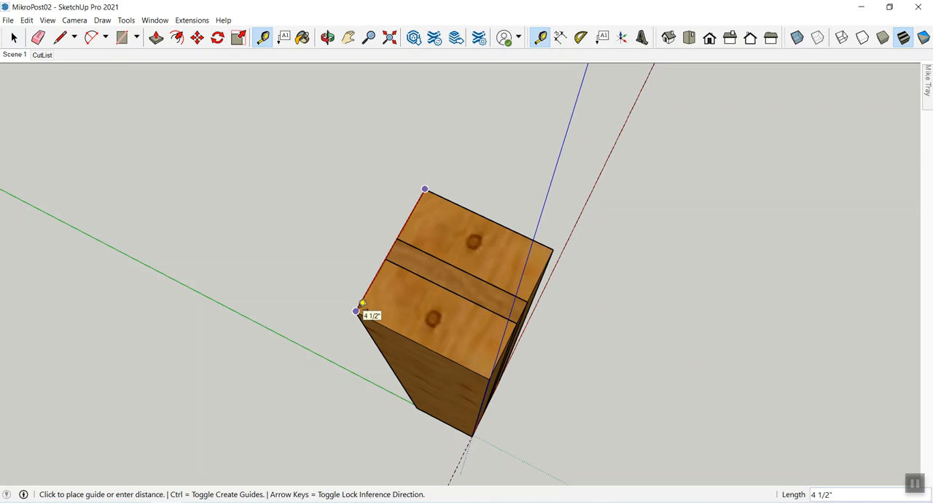
pyautogui.click(356, 312)
pyautogui.click(385, 258)
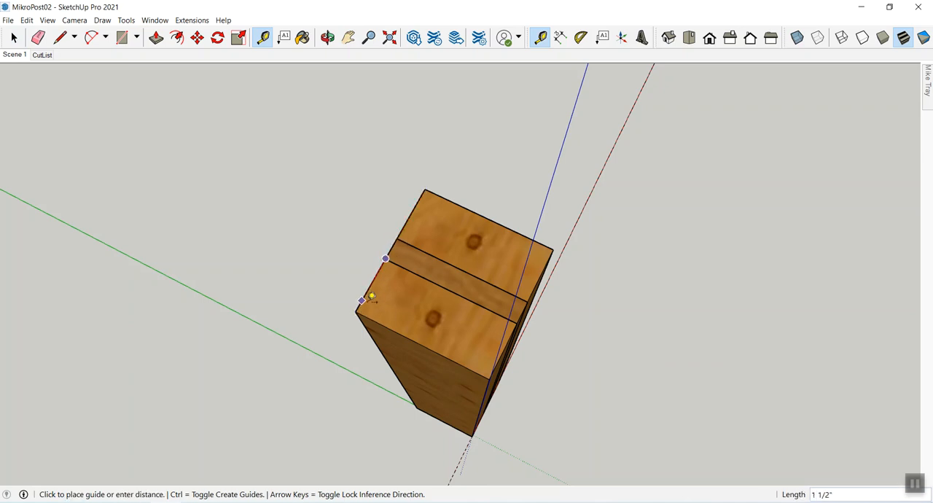
pyautogui.click(357, 311)
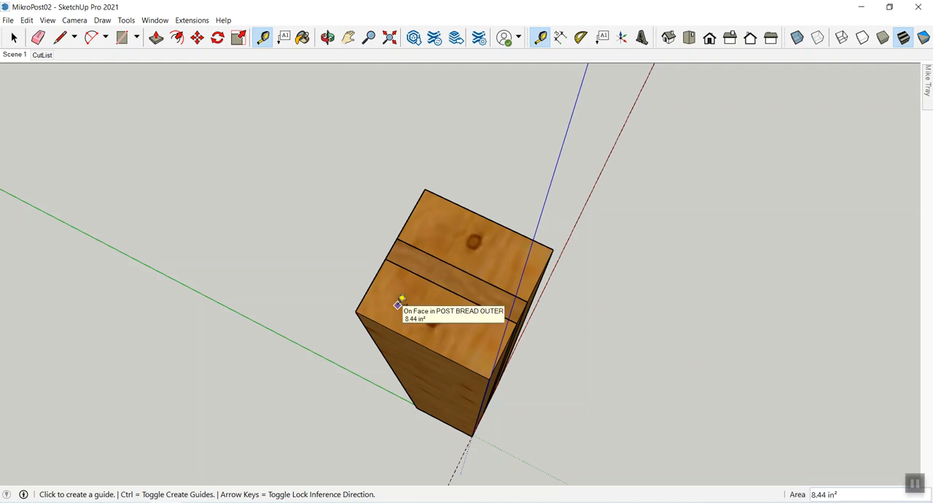
# - Examine the post's layered top and its glued sides from several angles
pyautogui.moveTo(457, 313); pyautogui.dragTo(379, 315, button='middle')
pyautogui.keyDown('shift'); pyautogui.moveTo(432, 325); pyautogui.dragTo(400, 227, button='middle'); pyautogui.keyUp('shift')
pyautogui.press('space')
pyautogui.moveTo(450, 253); pyautogui.dragTo(354, 223, button='middle')
pyautogui.moveTo(539, 270); pyautogui.dragTo(409, 282, button='middle')
pyautogui.moveTo(481, 265); pyautogui.dragTo(645, 270)
pyautogui.moveTo(527, 247); pyautogui.dragTo(577, 217)
pyautogui.moveTo(511, 224); pyautogui.dragTo(511, 258)
pyautogui.press('h')
pyautogui.moveTo(567, 280); pyautogui.dragTo(502, 259, button='middle')
pyautogui.press('space')
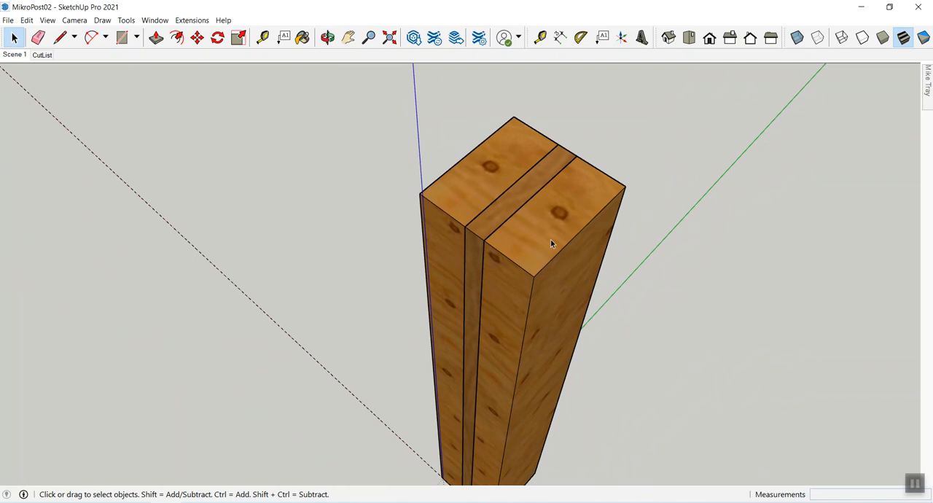
# - Return to the CutList scene and change the third line of the upper board's label to end with "full 2"+"
pyautogui.click(35, 57)
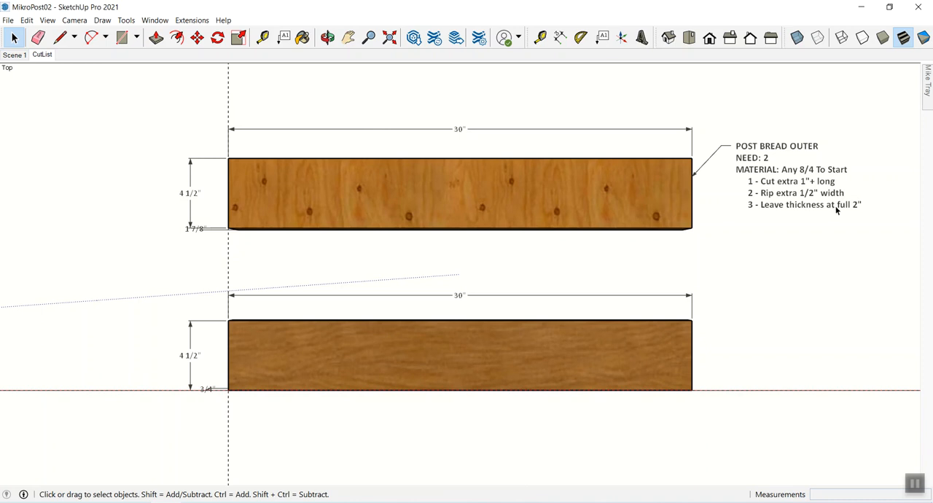
pyautogui.doubleClick(778, 209)
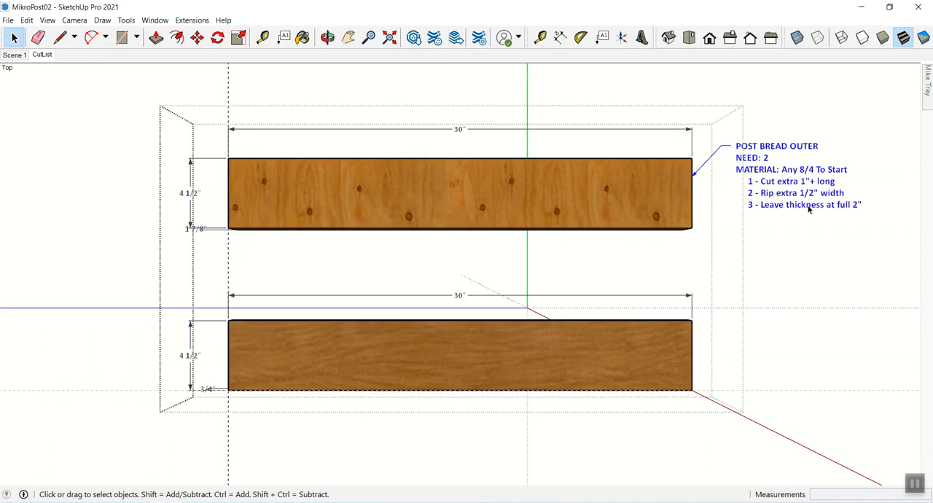
pyautogui.doubleClick(832, 208)
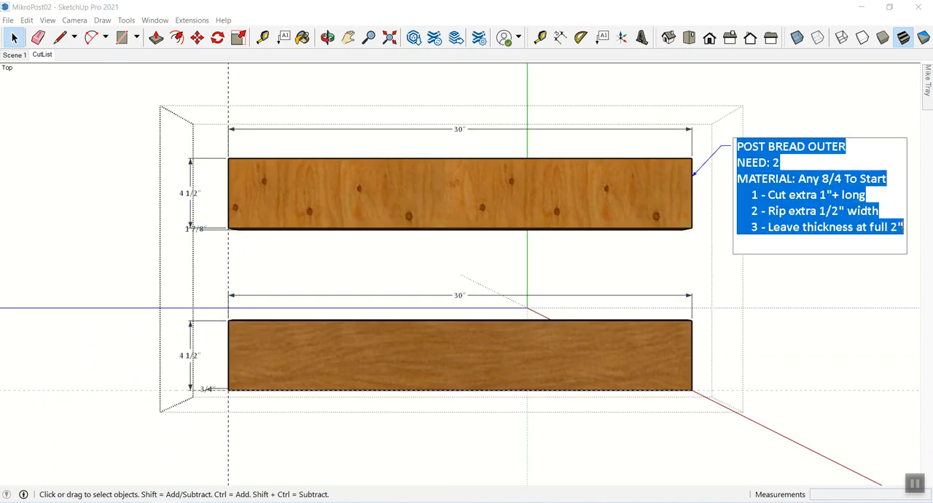
pyautogui.click(904, 225)
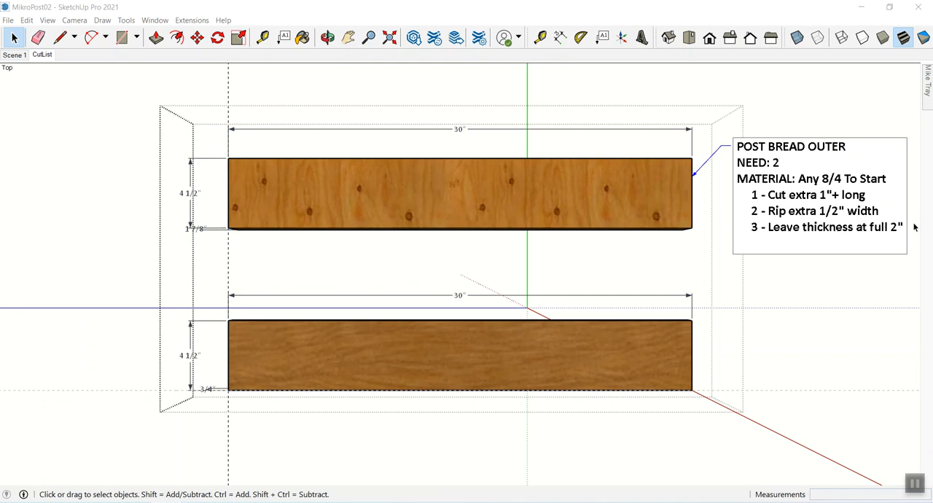
pyautogui.write('=')
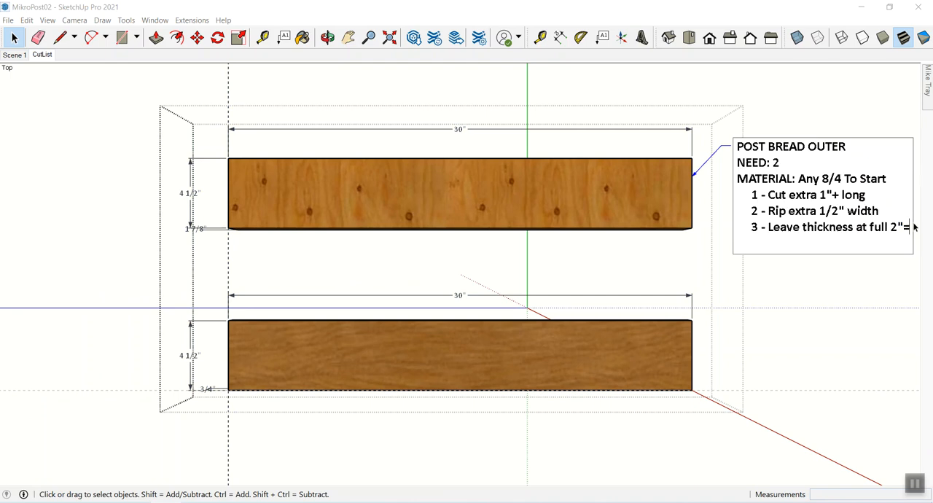
pyautogui.press('BackSpace')
pyautogui.write('+')
pyautogui.click(896, 327)
pyautogui.click(895, 324)
# - Try to attach a leader text reading "Post Meat" to the lower board's right end, and undo it
pyautogui.click(688, 352)
pyautogui.click(787, 350)
pyautogui.click(678, 361)
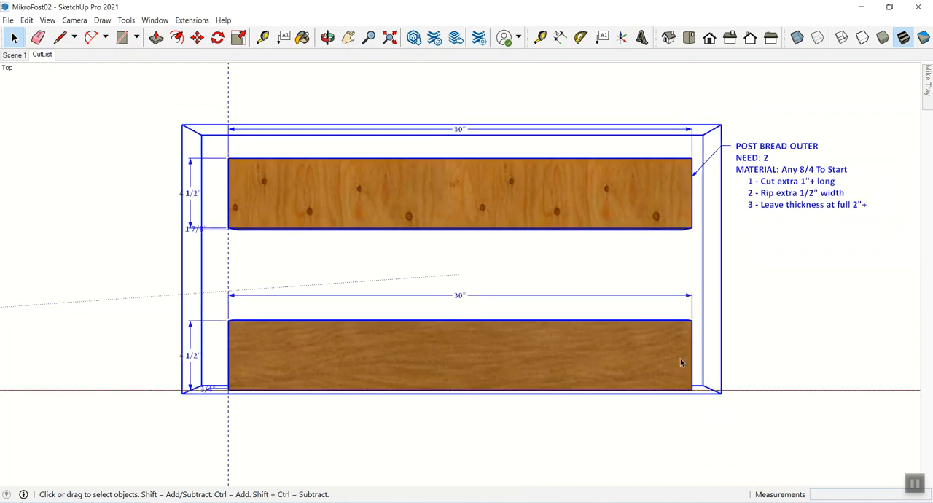
pyautogui.doubleClick(603, 355)
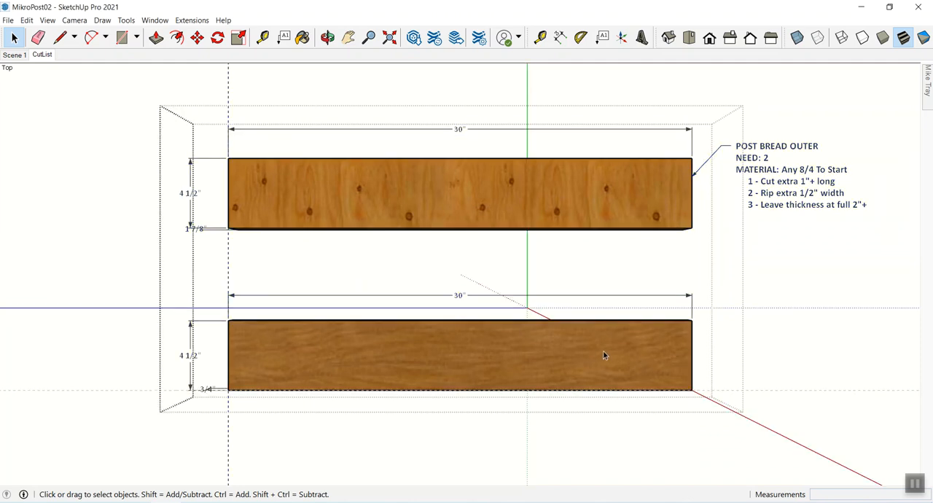
pyautogui.click(602, 37)
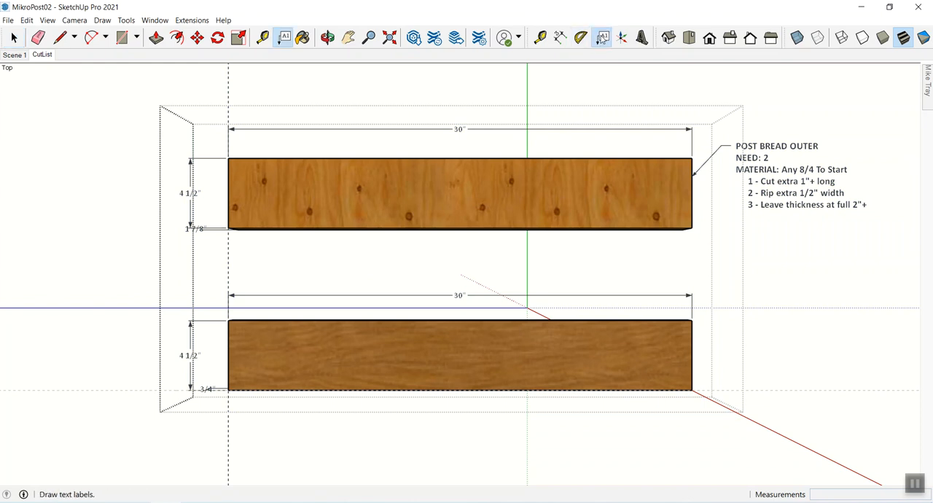
pyautogui.click(691, 337)
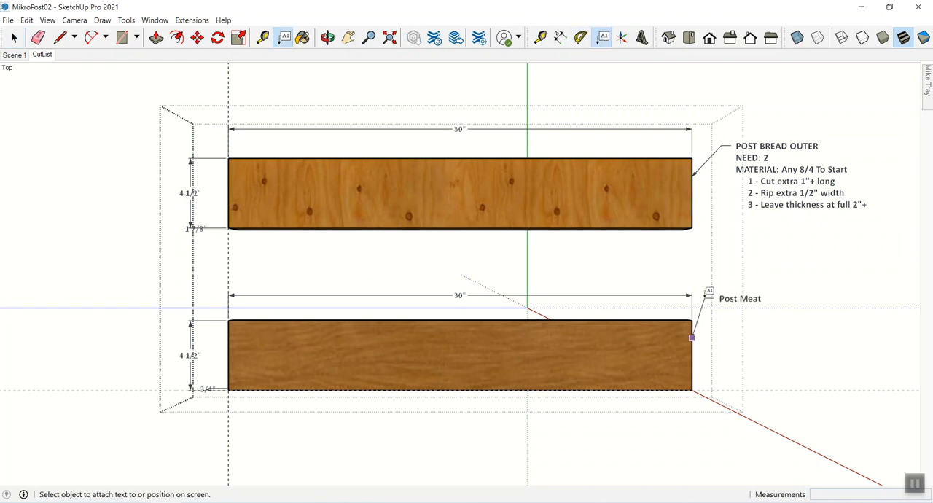
pyautogui.click(729, 288)
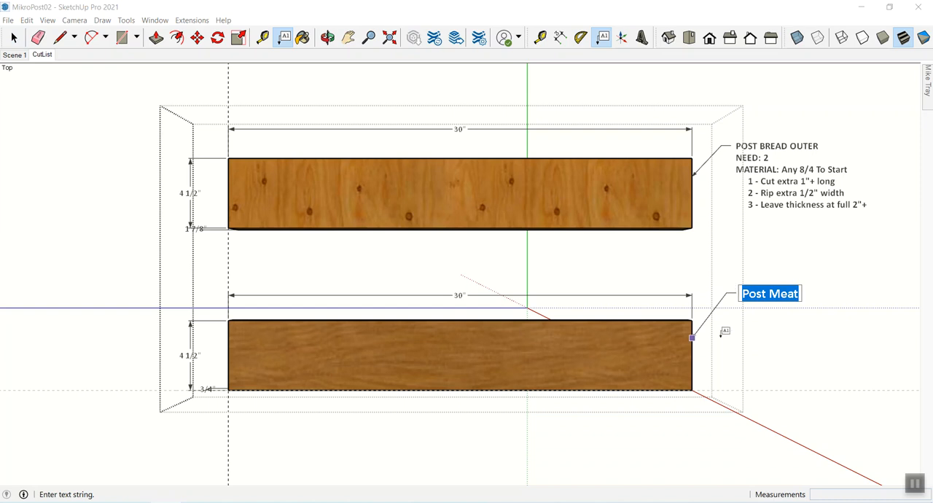
pyautogui.click(770, 351)
pyautogui.hotkey('ctrl', 'z')
pyautogui.press('space')
# - Rename the component definition of the lower board
pyautogui.click(631, 355)
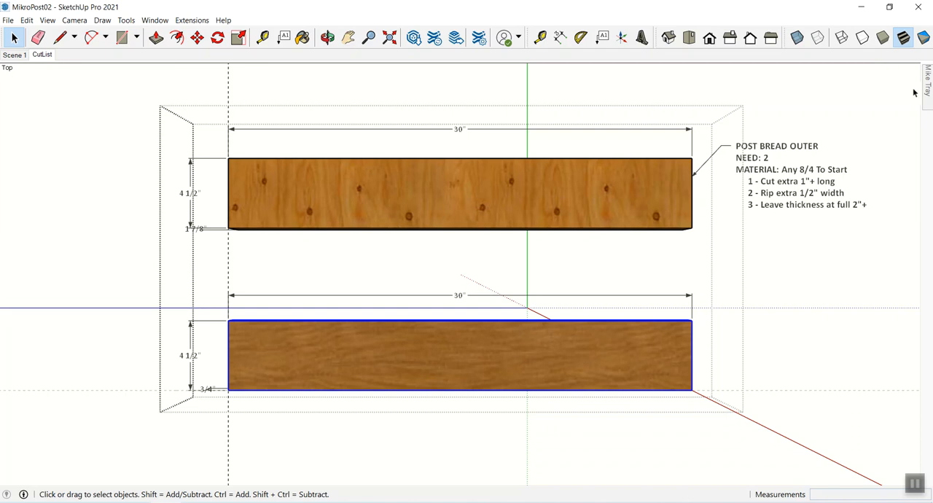
pyautogui.moveTo(929, 86)
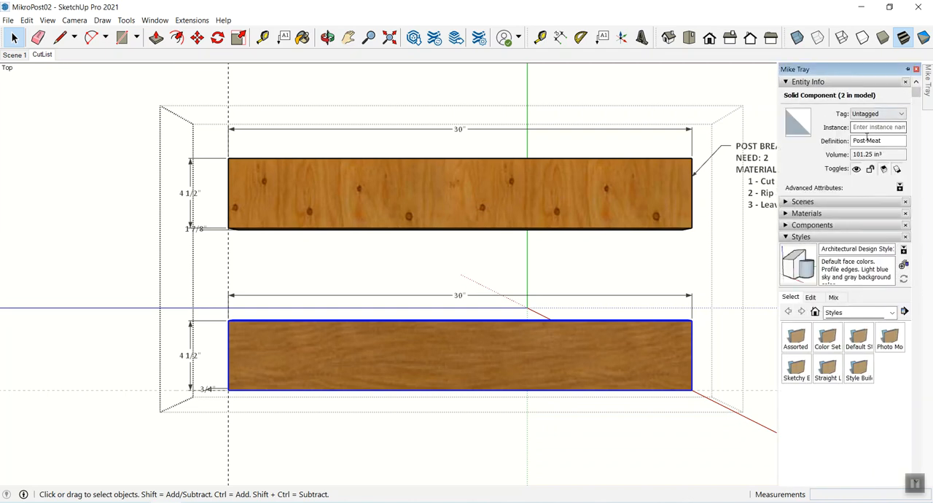
pyautogui.moveTo(852, 141); pyautogui.dragTo(897, 140)
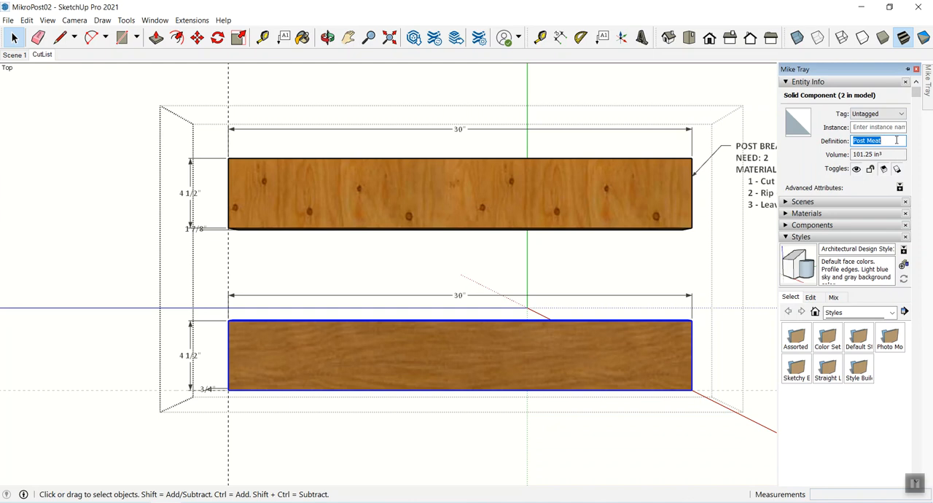
pyautogui.write('POST MEAT')
pyautogui.click(709, 435)
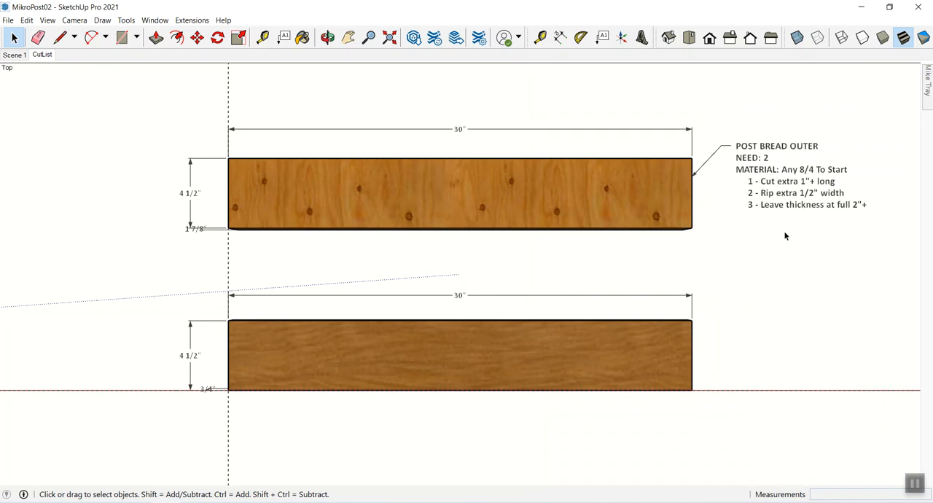
# - Open the lower board for editing and attach a leader text reading "POST MEAT" to its right end
pyautogui.click(640, 338)
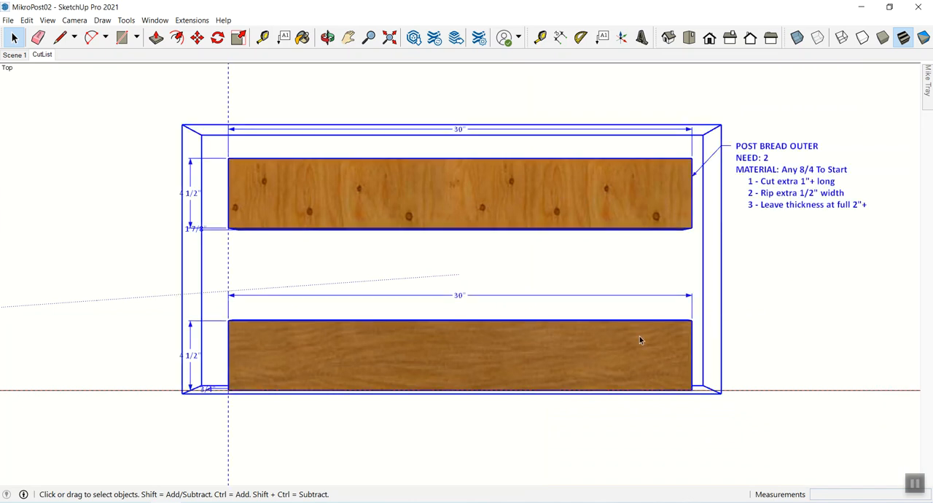
pyautogui.doubleClick(634, 346)
pyautogui.click(603, 40)
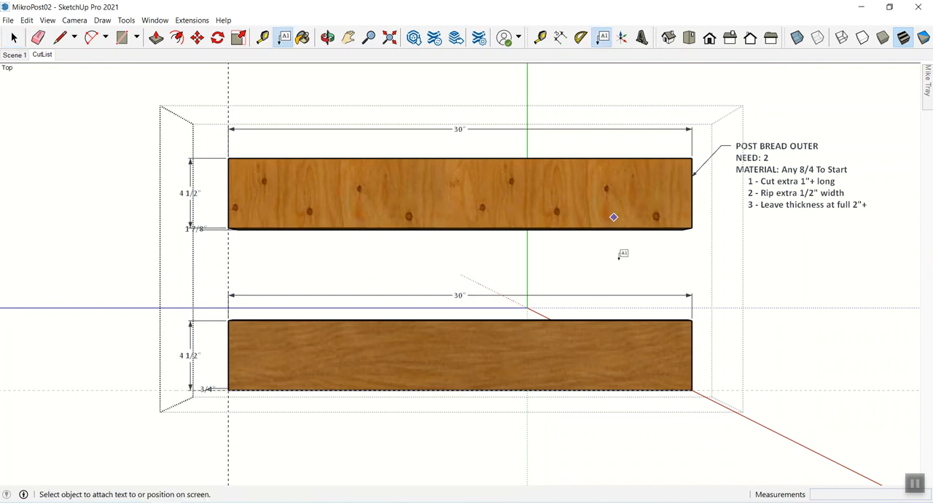
pyautogui.click(692, 337)
pyautogui.click(739, 282)
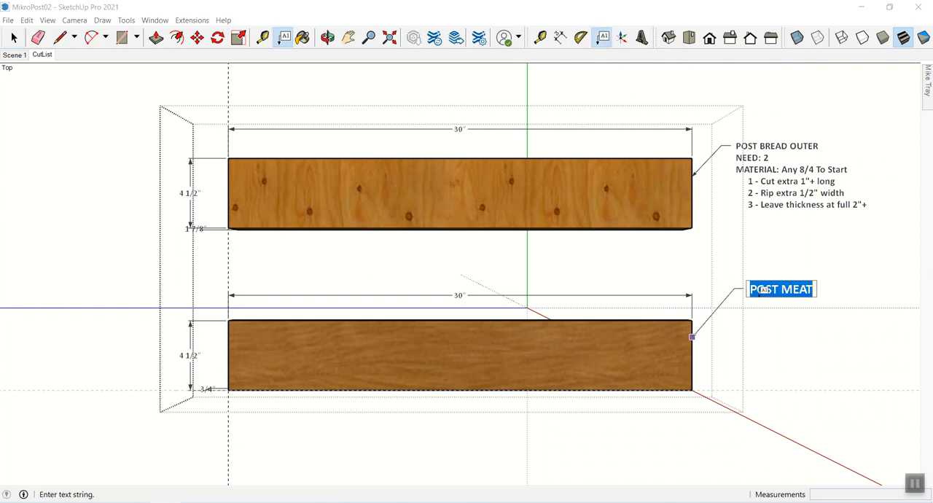
pyautogui.click(814, 290)
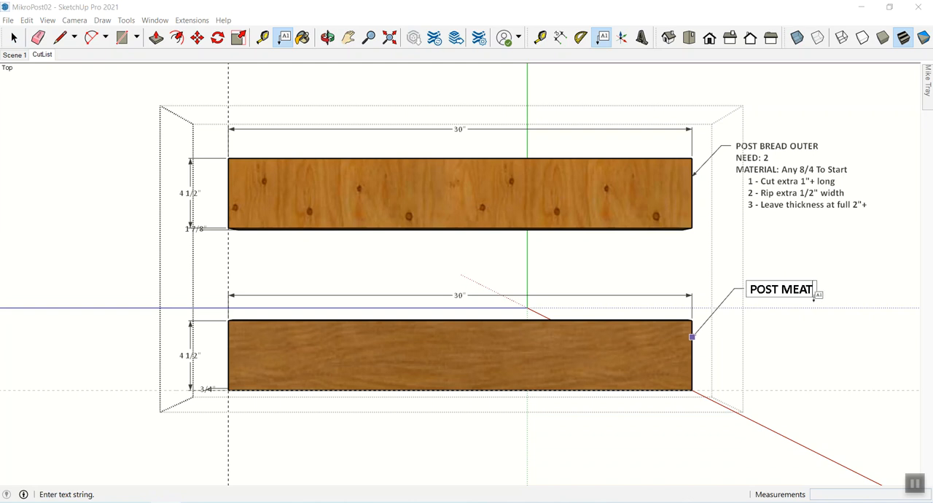
# - Add the line "NEED: 1 (PER POST)" to the lower board's label
pyautogui.press('Return')
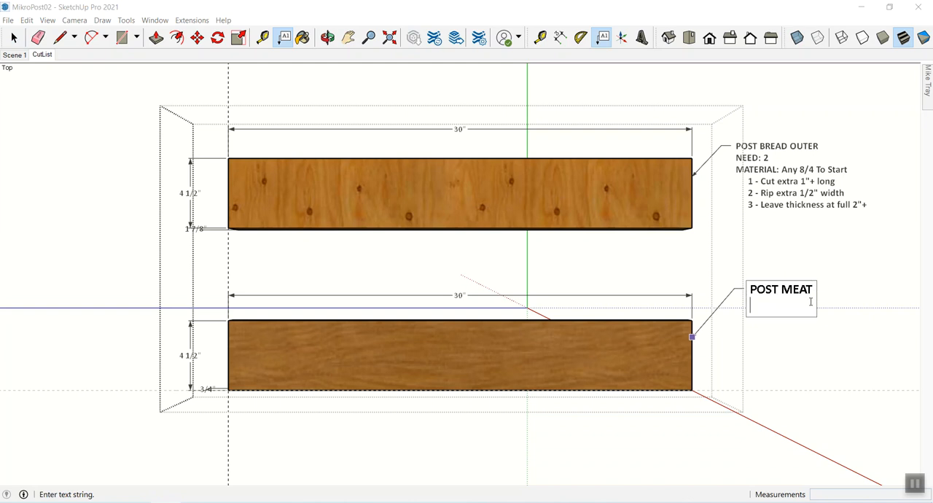
pyautogui.write('n=')
pyautogui.press('BackSpace')
pyautogui.press('BackSpace')
pyautogui.write('NEED: 1 (PER')
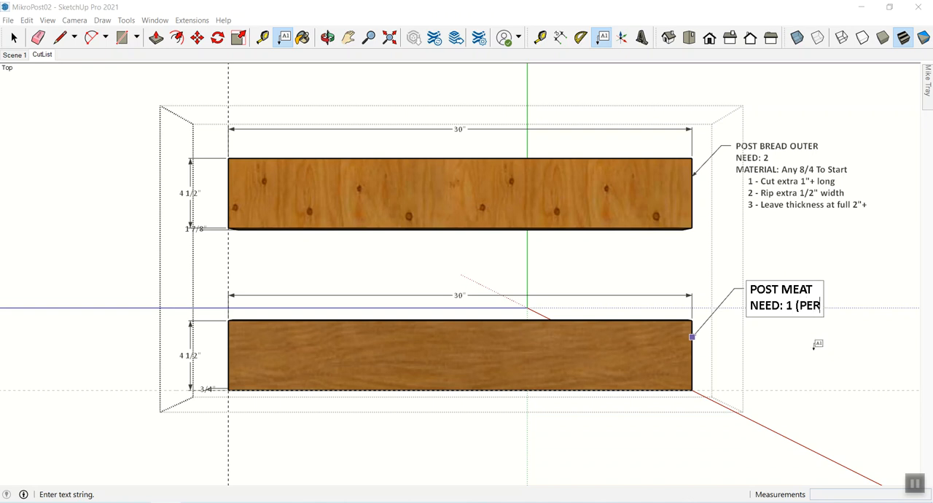
pyautogui.write(' POST)')
pyautogui.click(802, 344)
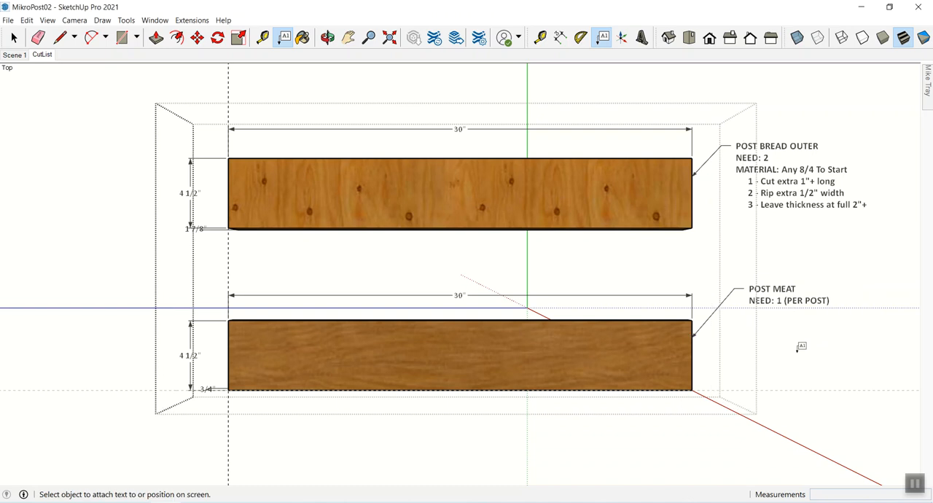
# - Reopen the lower board's label and add the line "MATERIAL: Any Hardwood"
pyautogui.press('space')
pyautogui.doubleClick(777, 299)
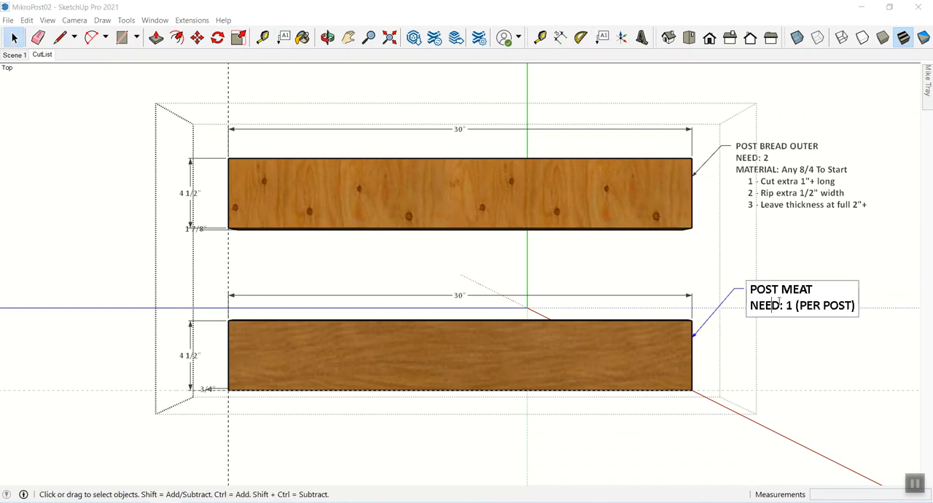
pyautogui.click(857, 305)
pyautogui.press('Return')
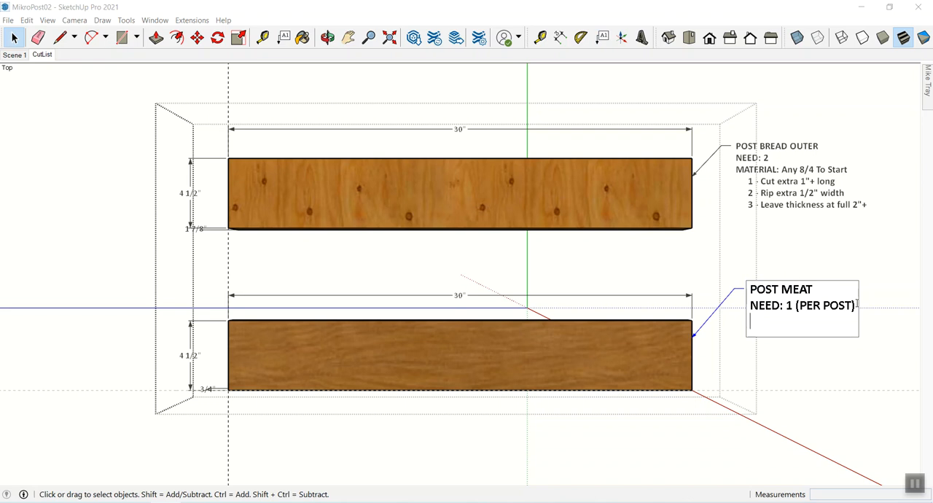
pyautogui.write('MATERIAL:')
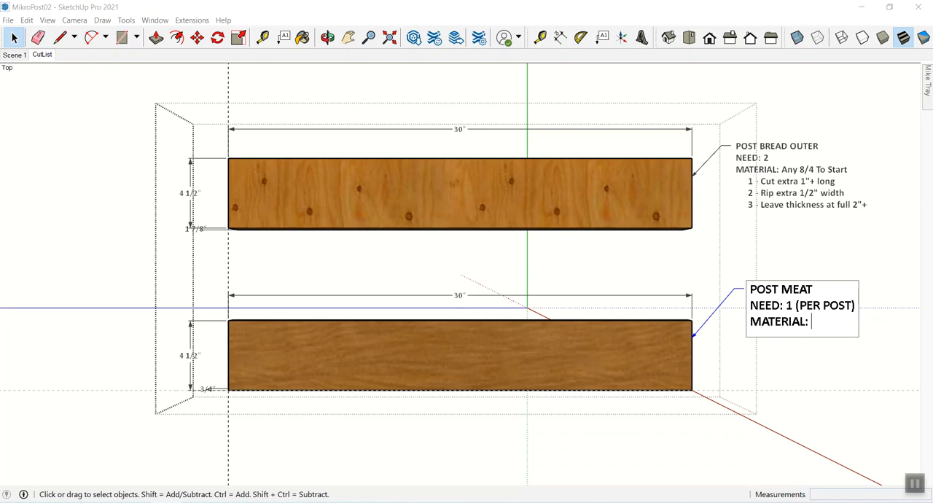
pyautogui.write(' Any Hardwood')
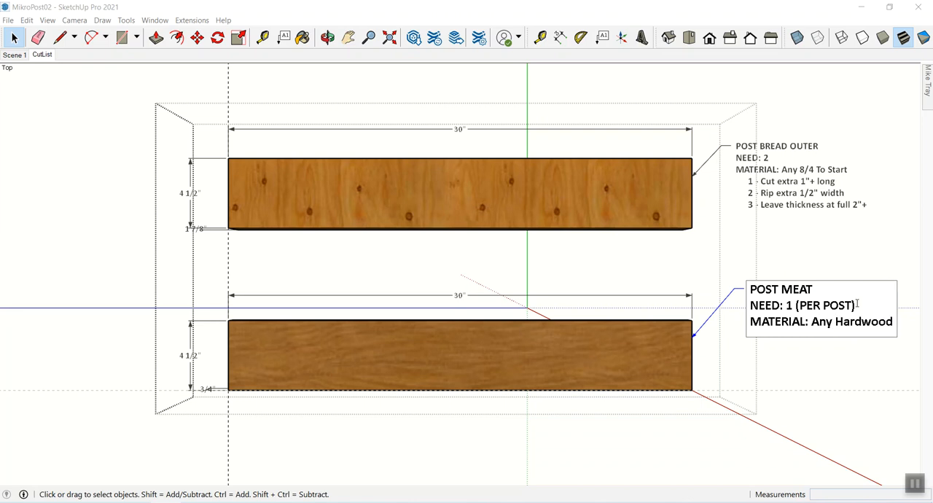
# - Add the indented instruction "1 - Cut extra 1"+ long" below the material line of the lower board's label
pyautogui.press('Return')
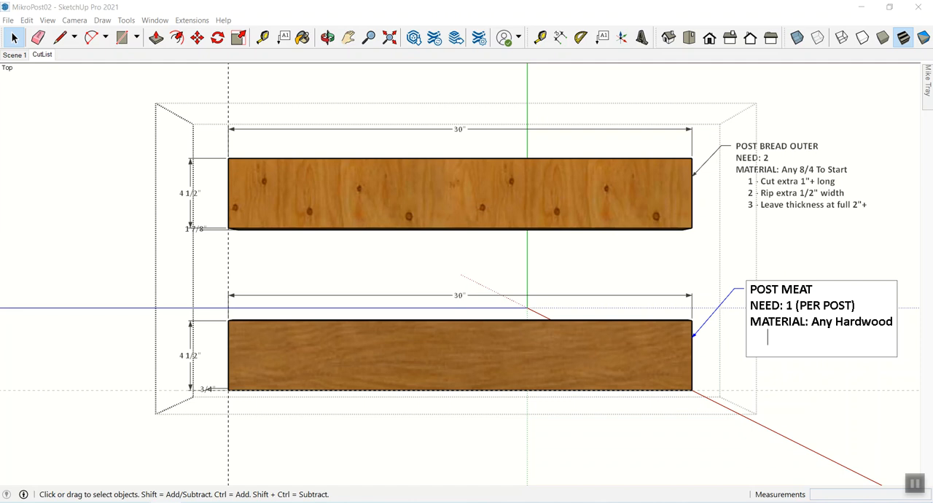
pyautogui.write('1 - Cut extr')
pyautogui.write('a 1"')
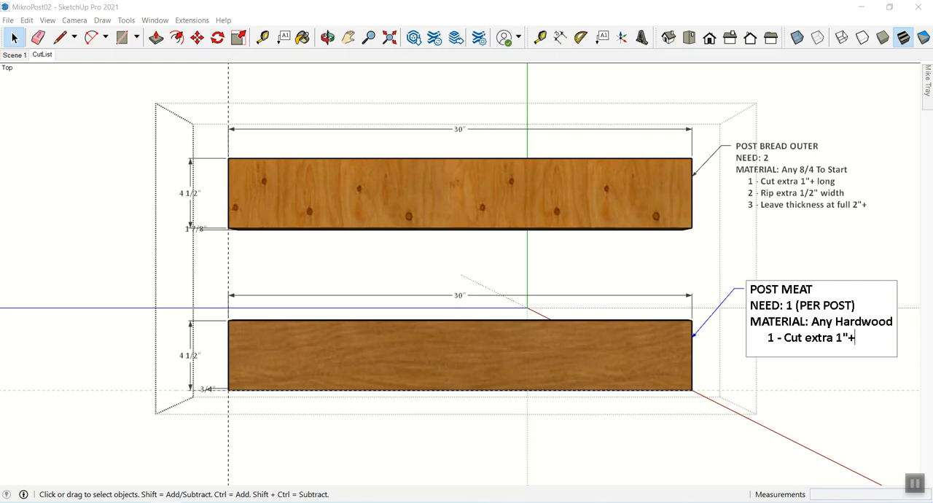
pyautogui.write('+ long')
# - Add the indented second instruction "2 - Rip extra 1/2" width" to the lower board's label
pyautogui.press('Return')
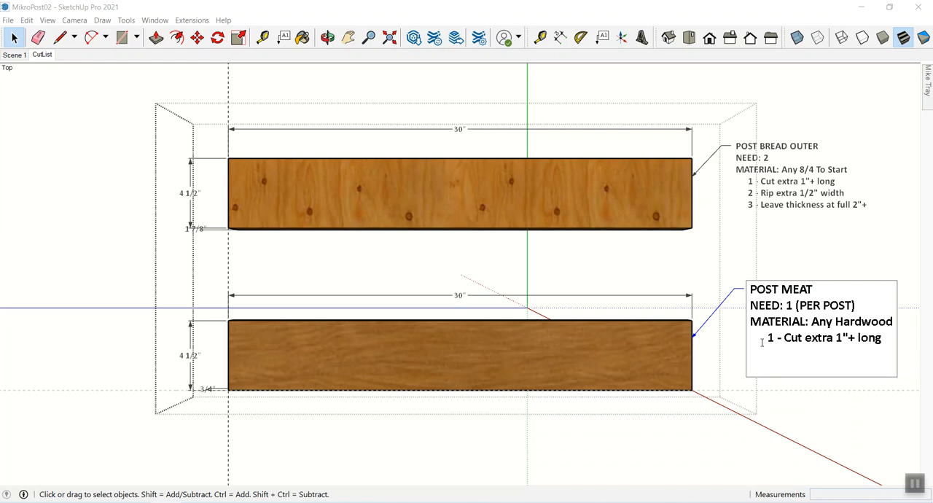
pyautogui.write('2 - Rip extra 1/2"')
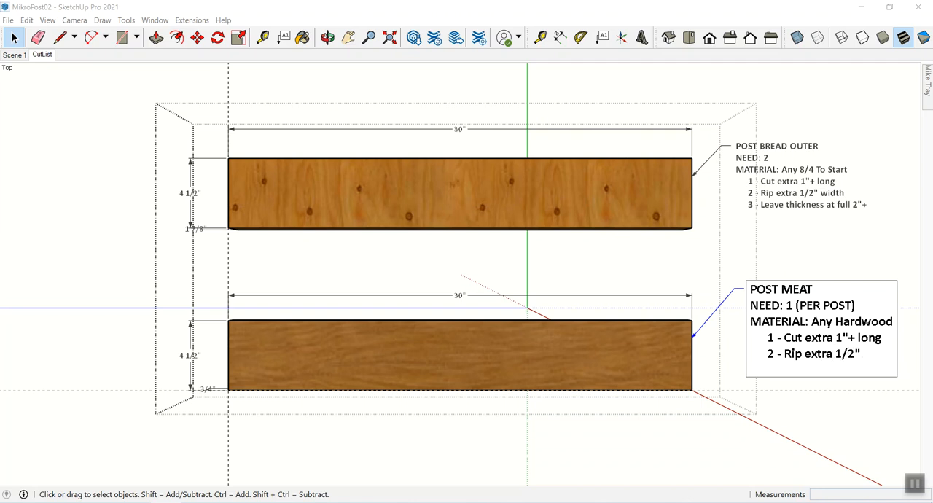
pyautogui.write(' width')
# - Add the indented third instruction "3 - Thickness perfect 3/4"" to the lower board's label and leave the component
pyautogui.press('Return')
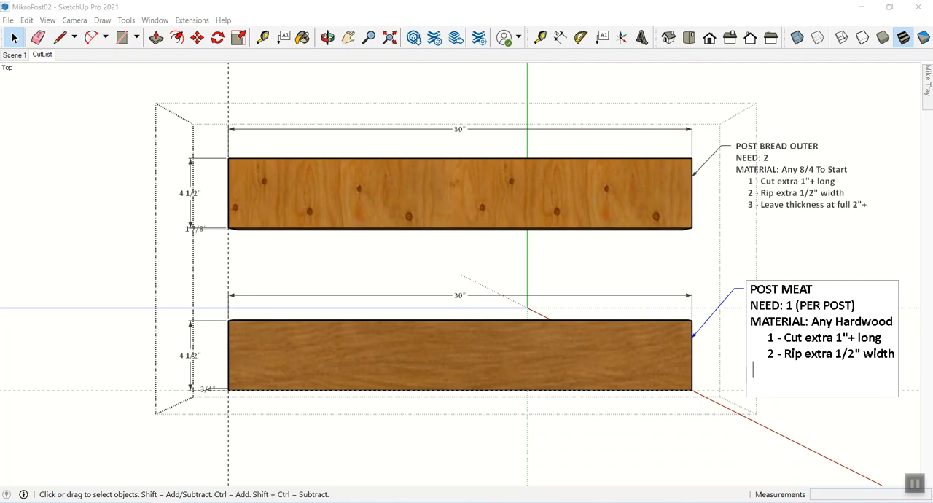
pyautogui.write('3 - Thickness')
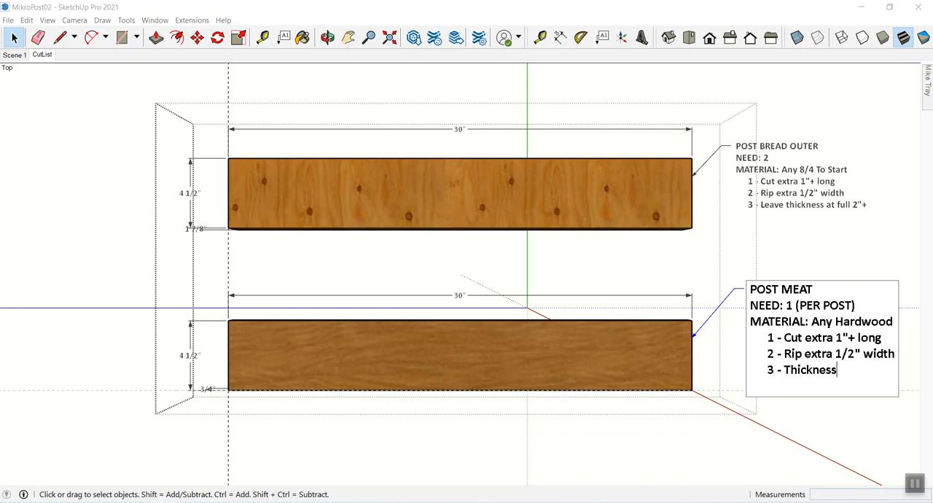
pyautogui.write(' perfect 3/4')
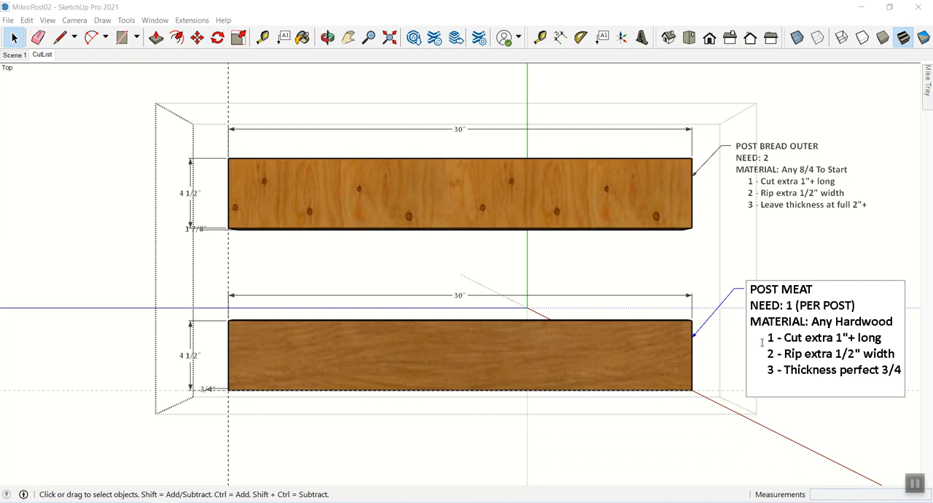
pyautogui.write('"')
pyautogui.click(707, 432)
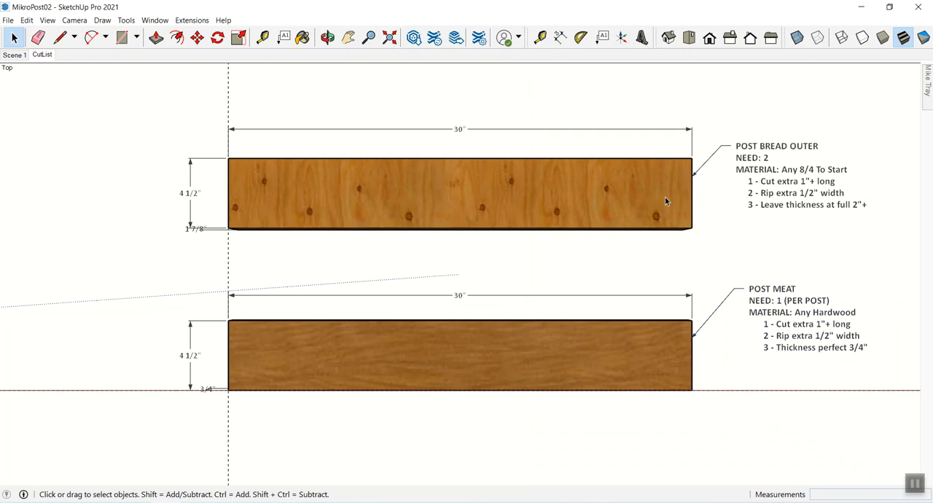
# - Shift the view so both boards and their labels sit nearer the centre, and update the CutList scene with it
pyautogui.press('h')
pyautogui.moveTo(654, 202)
pyautogui.mouseDown()
pyautogui.moveTo(560, 202)
pyautogui.moveTo(556, 184)
pyautogui.mouseUp()
pyautogui.press('space')
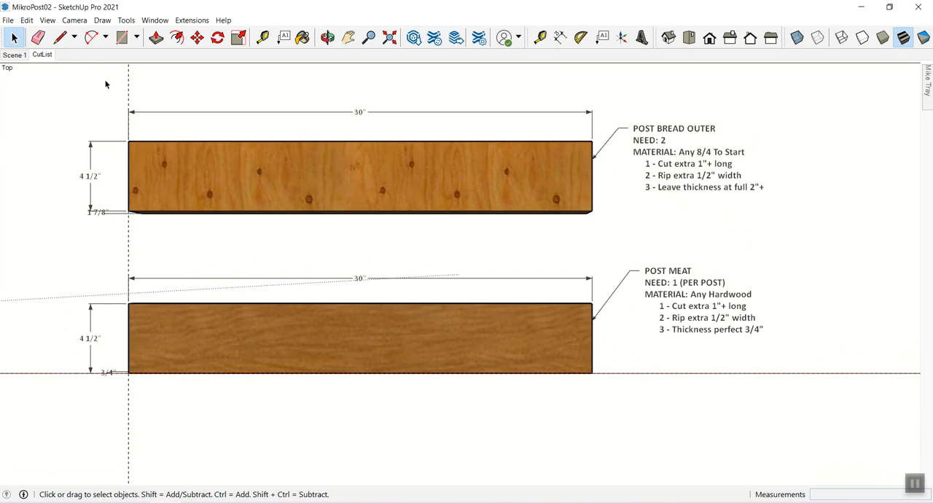
pyautogui.rightClick(42, 55)
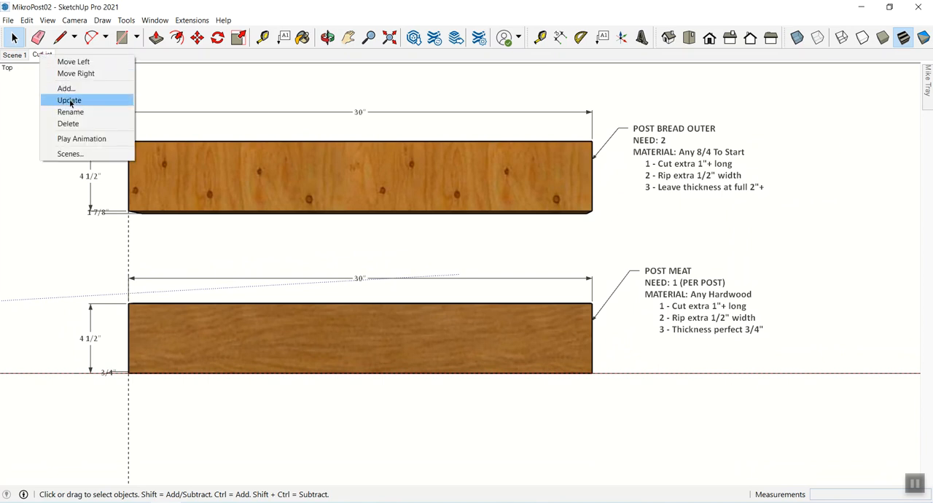
pyautogui.click(66, 100)
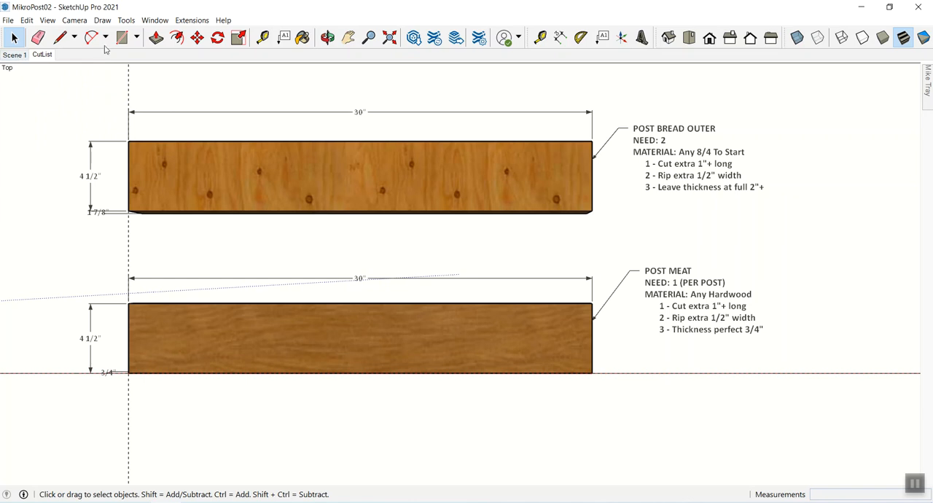
# - Delete all guides from the model and update the CutList scene again
pyautogui.click(27, 20)
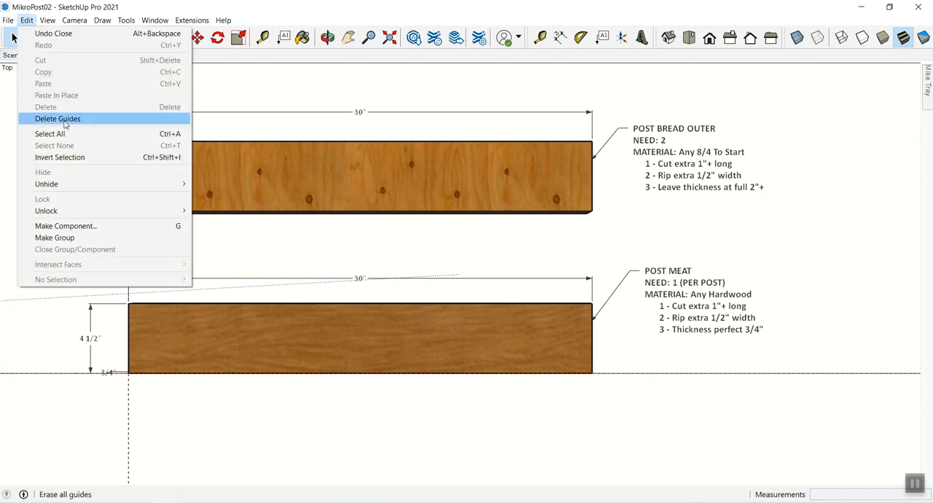
pyautogui.click(66, 118)
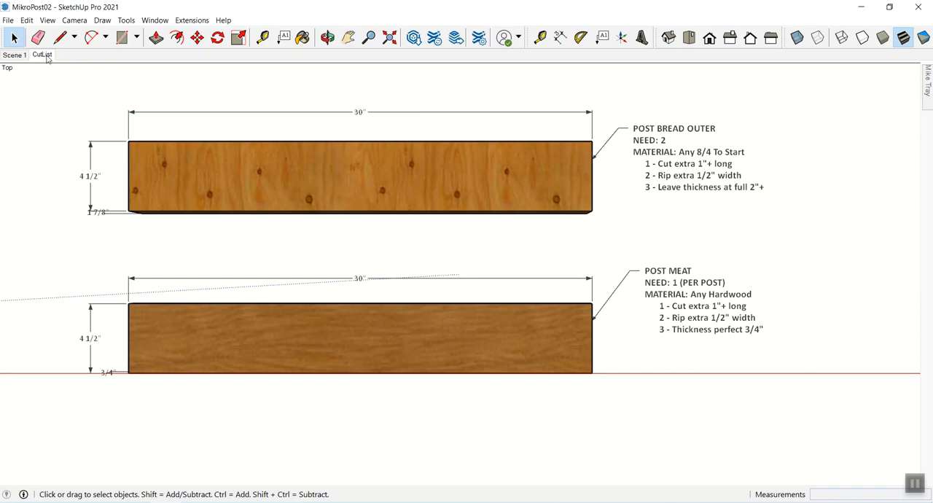
pyautogui.rightClick(46, 55)
pyautogui.click(77, 101)
# - Switch to Scene 1 and rename it "Post"
pyautogui.click(16, 56)
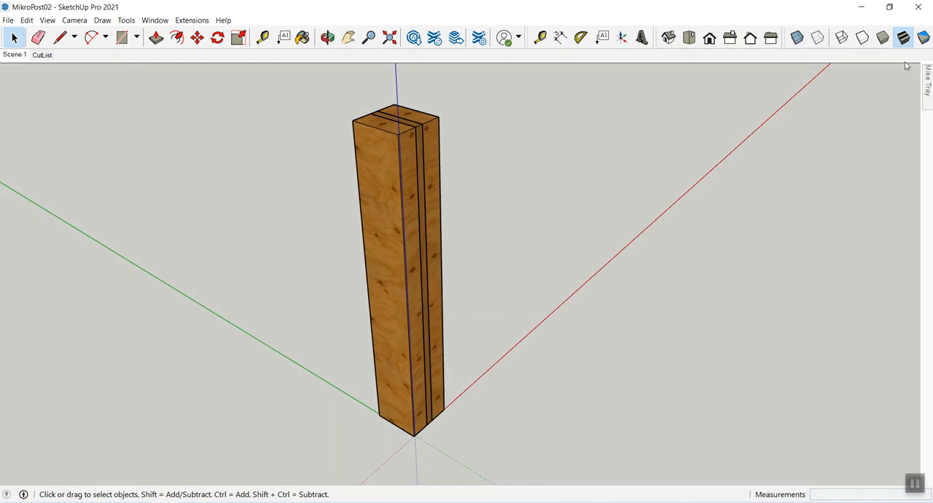
pyautogui.moveTo(927, 80)
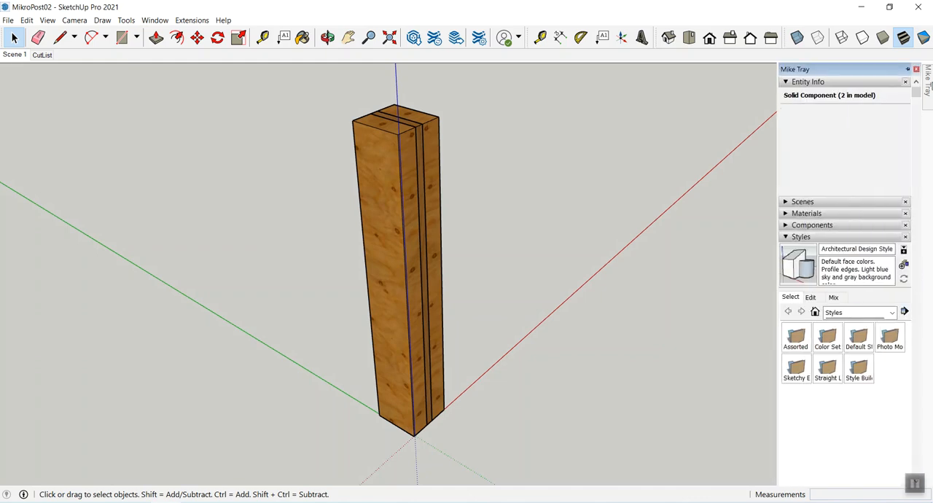
pyautogui.click(785, 82)
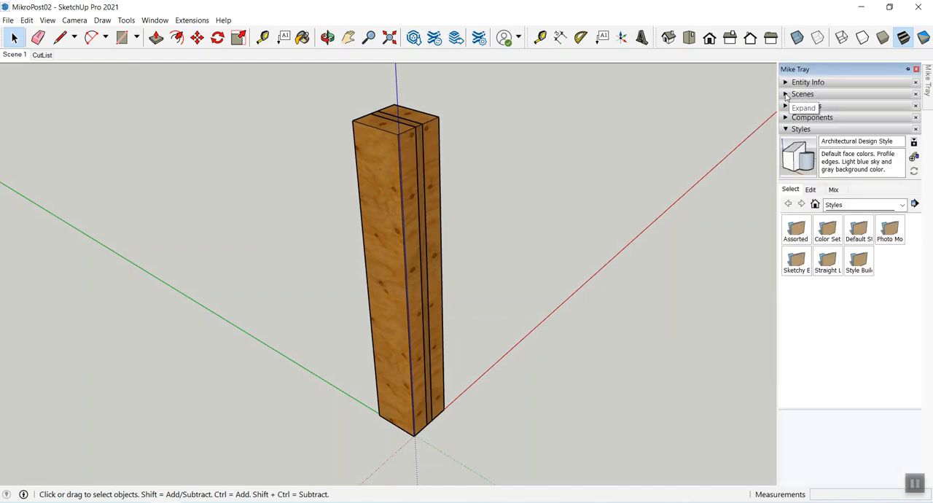
pyautogui.click(793, 93)
pyautogui.click(848, 195)
pyautogui.moveTo(848, 195); pyautogui.dragTo(808, 199)
pyautogui.write('Po')
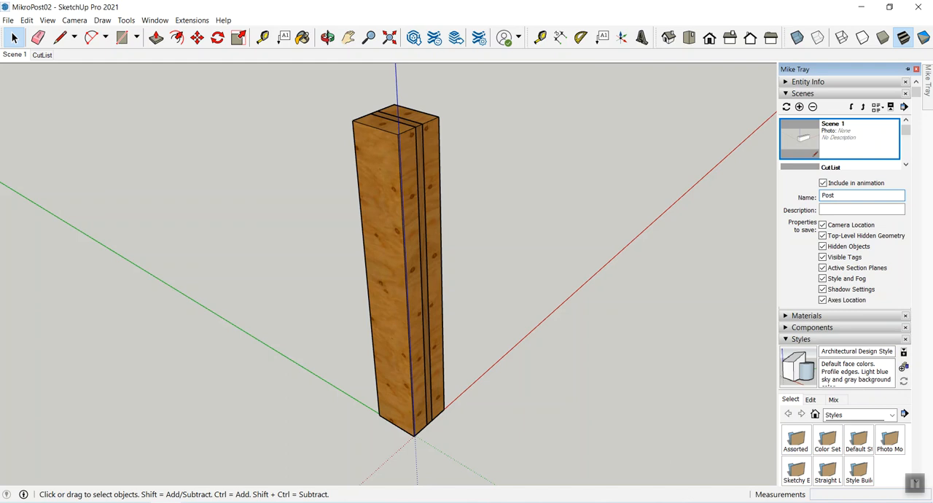
pyautogui.write('st')
pyautogui.click(740, 255)
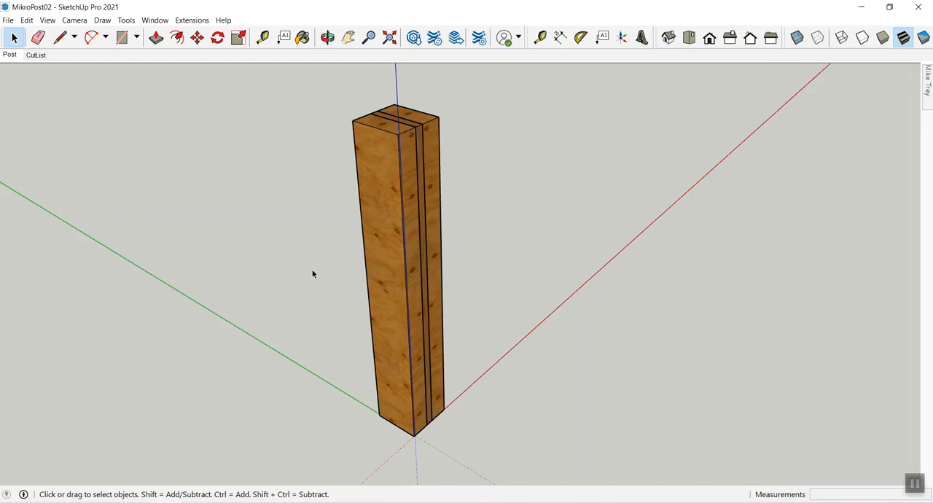
# - Display the hidden objects in the Post scene and turn their display off again
pyautogui.moveTo(317, 293); pyautogui.dragTo(266, 250, button='middle')
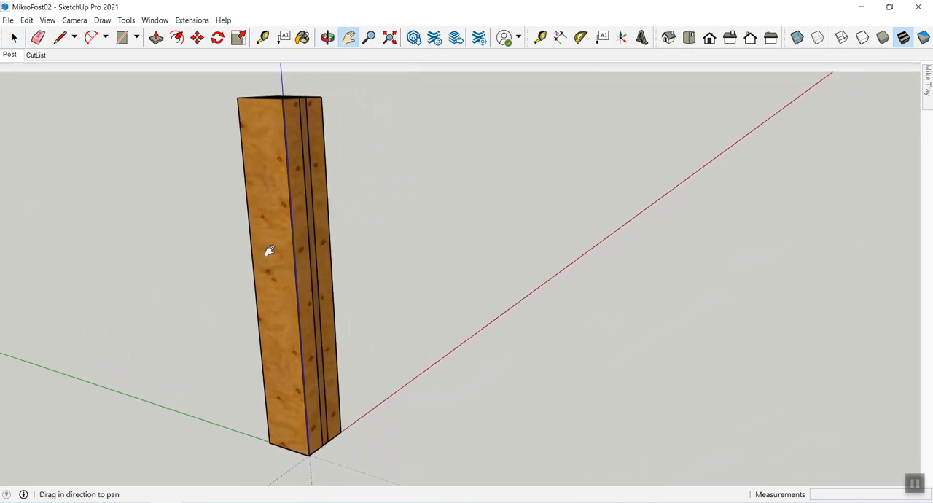
pyautogui.click(46, 22)
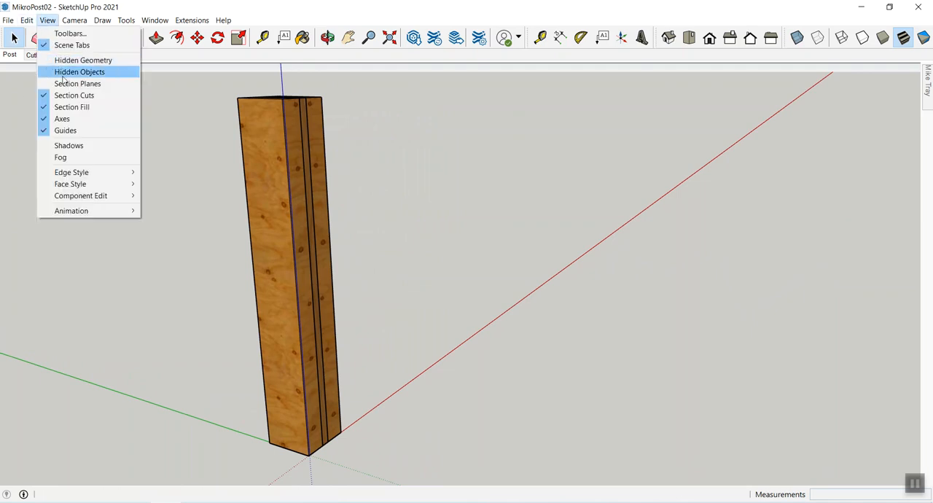
pyautogui.click(64, 74)
pyautogui.click(47, 21)
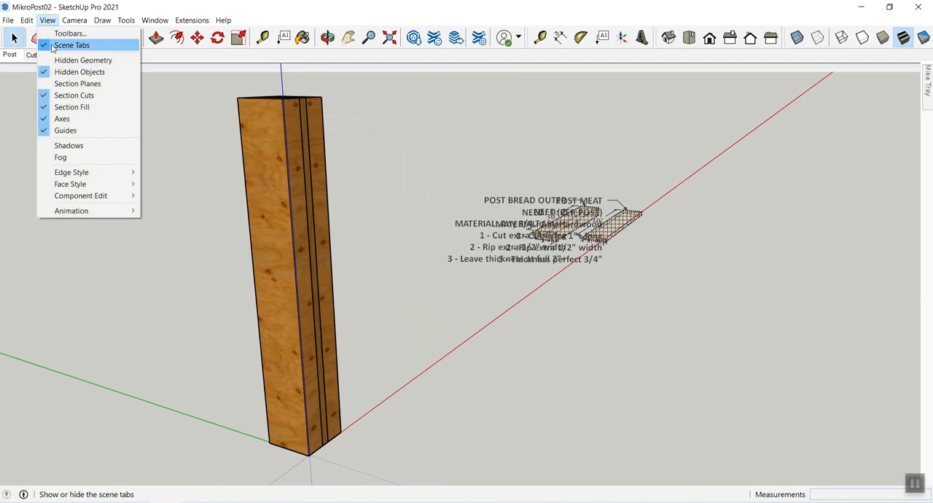
pyautogui.click(65, 71)
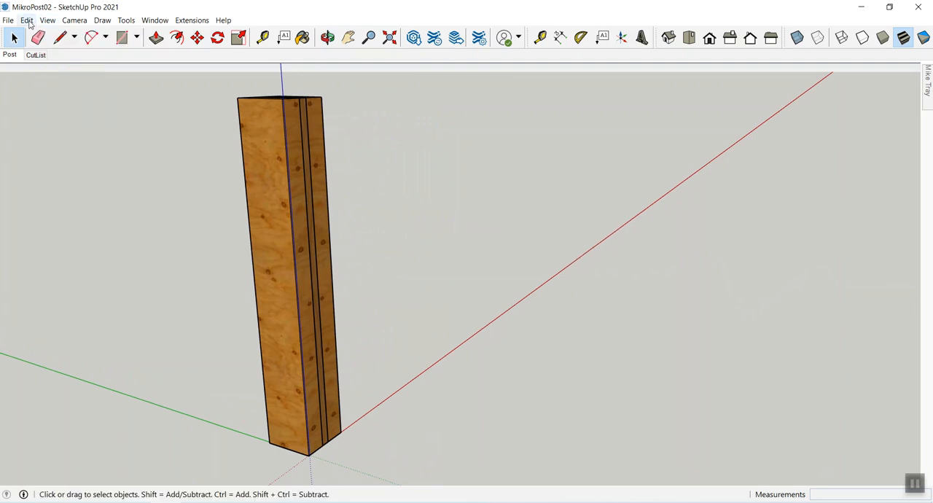
# - Unhide all hidden objects and view the cut list boards together with the post
pyautogui.click(29, 22)
pyautogui.moveTo(159, 185)
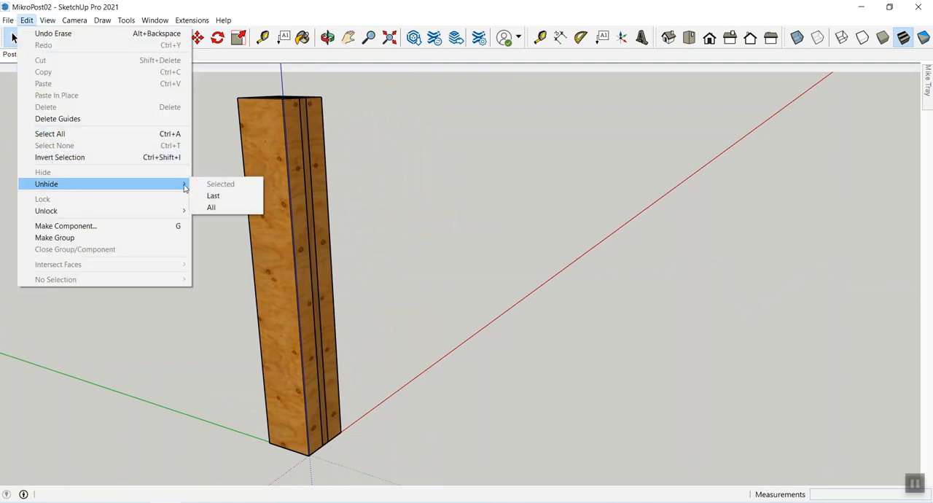
pyautogui.click(221, 208)
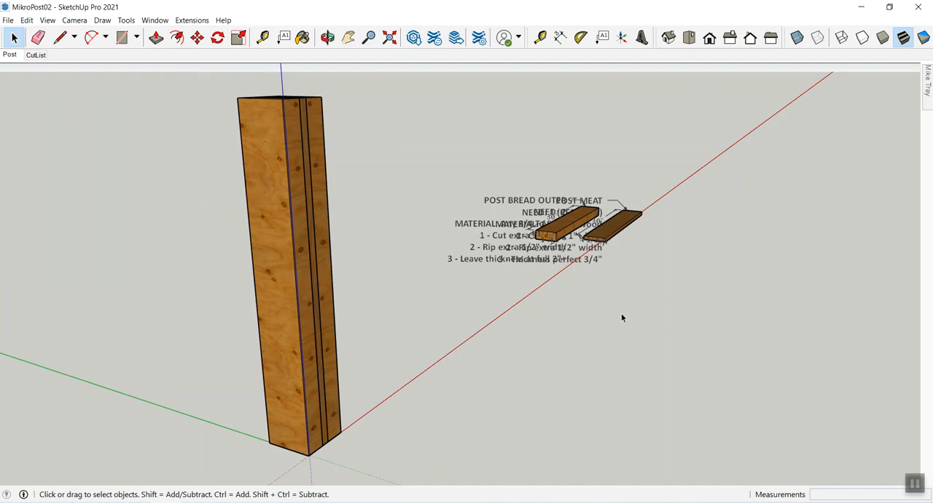
pyautogui.moveTo(604, 279); pyautogui.dragTo(530, 299, button='middle')
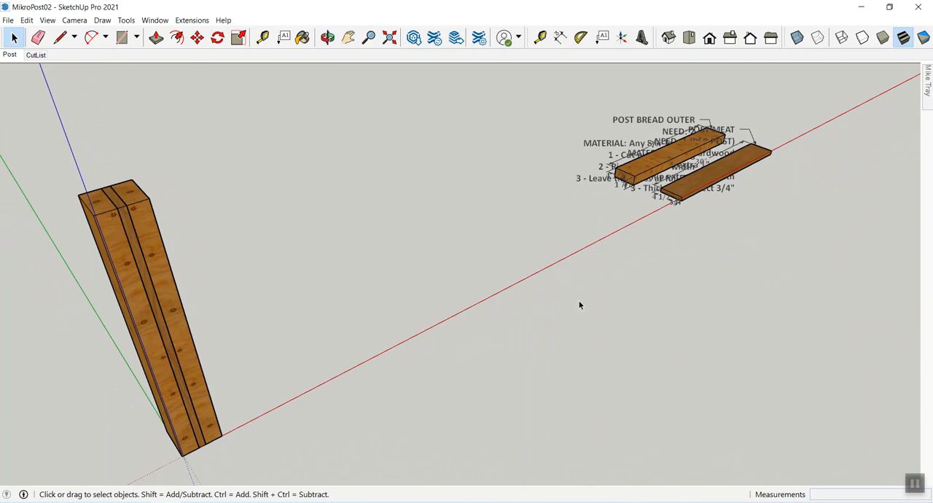